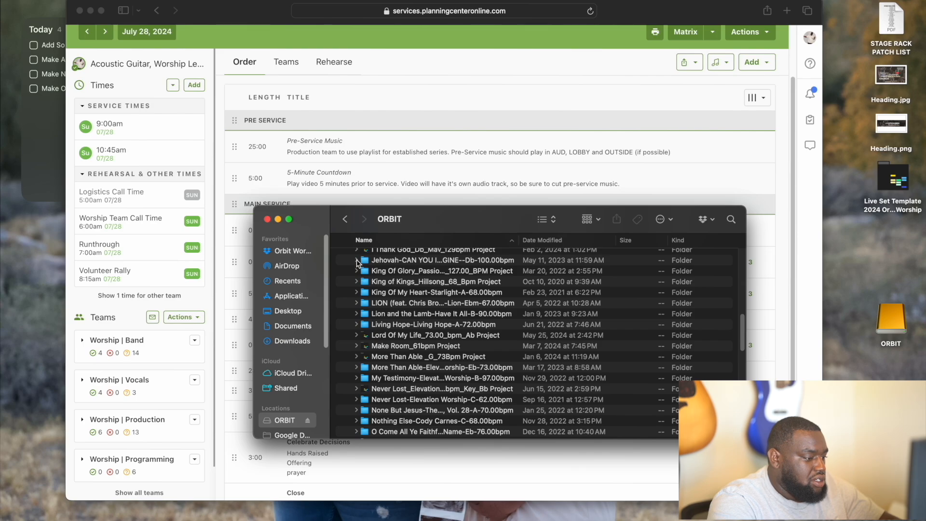
- Open Jehova_Elevatinon_Db_100BPM.als from the Jehovah project folder in Finder
{"action": "left_click", "coordinate": [357, 261]}
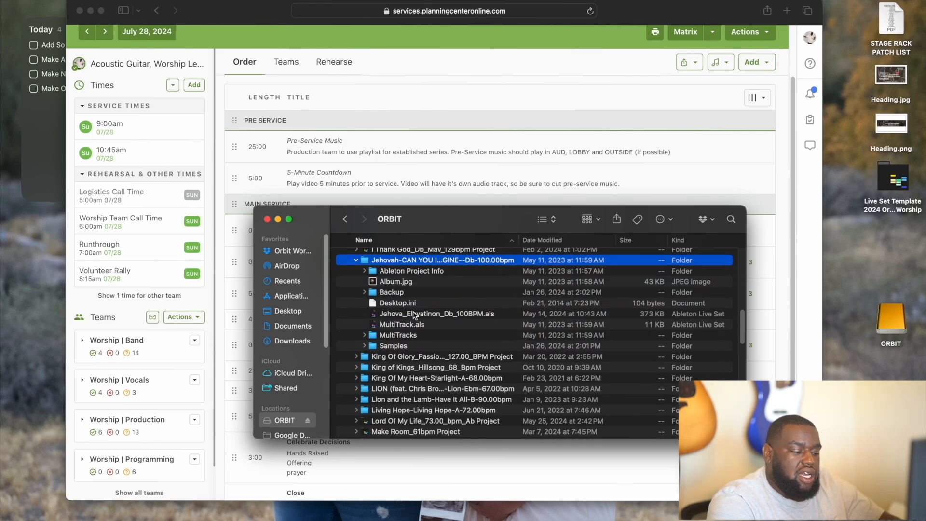
{"action": "double_click", "coordinate": [414, 315]}
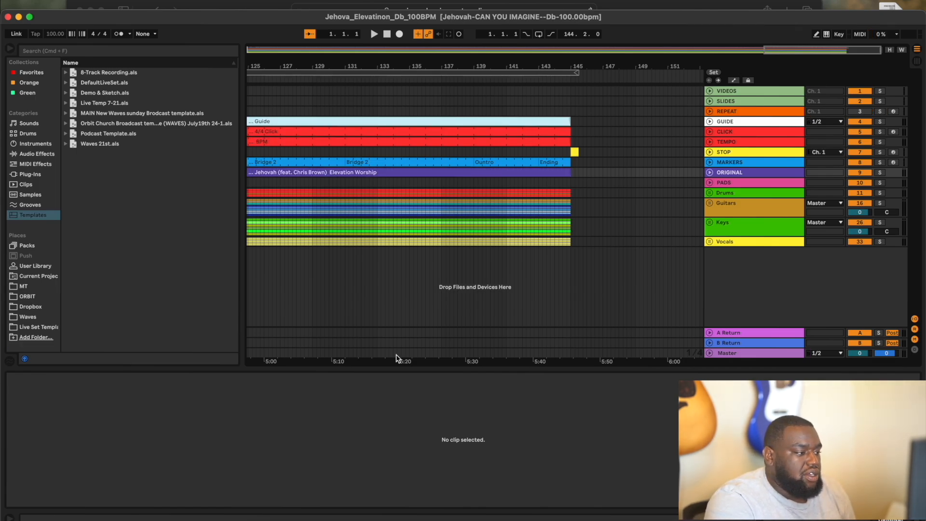
- Drag Great Is_Elevation Worship_F_90bpm.als from its Finder folder into the Jehovah arrangement
{"action": "left_click", "coordinate": [282, 515]}
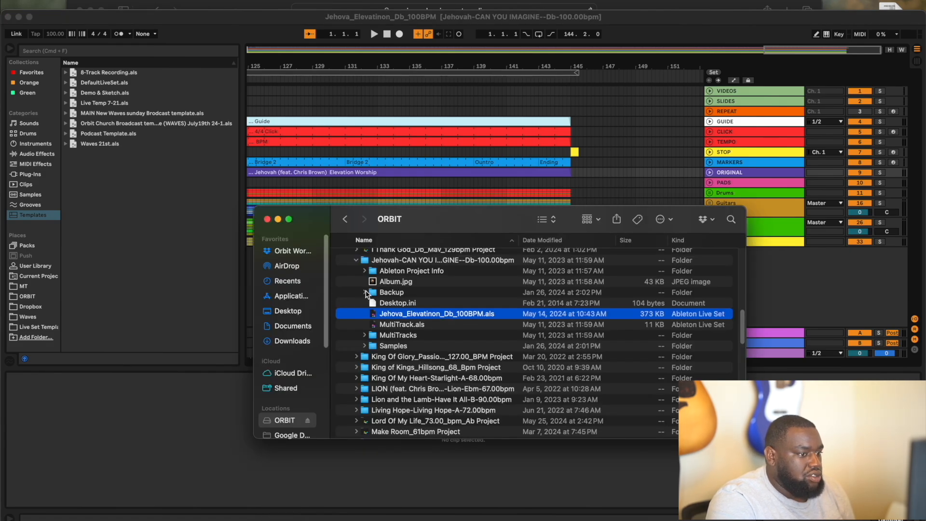
{"action": "left_click", "coordinate": [356, 260]}
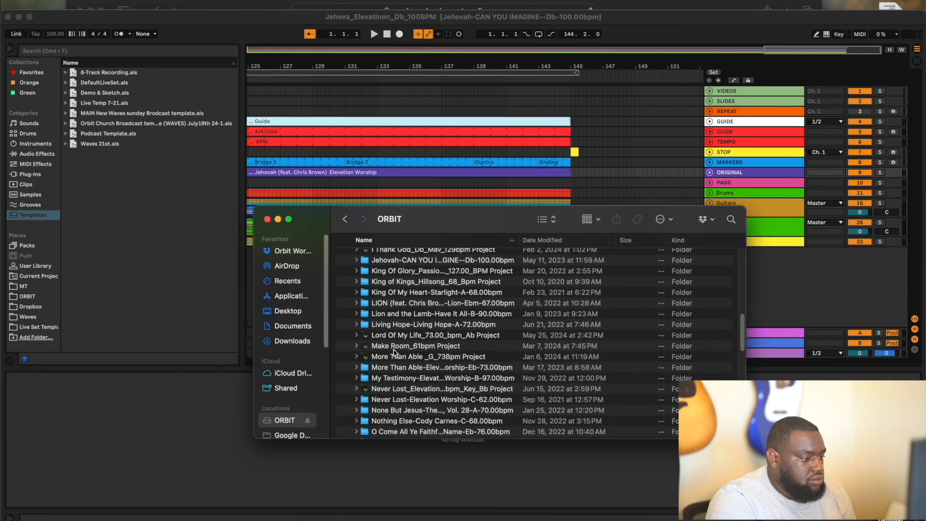
{"action": "scroll", "coordinate": [396, 361], "scroll_direction": "up", "scroll_amount": 10}
{"action": "scroll", "coordinate": [396, 364], "scroll_direction": "down", "scroll_amount": 3}
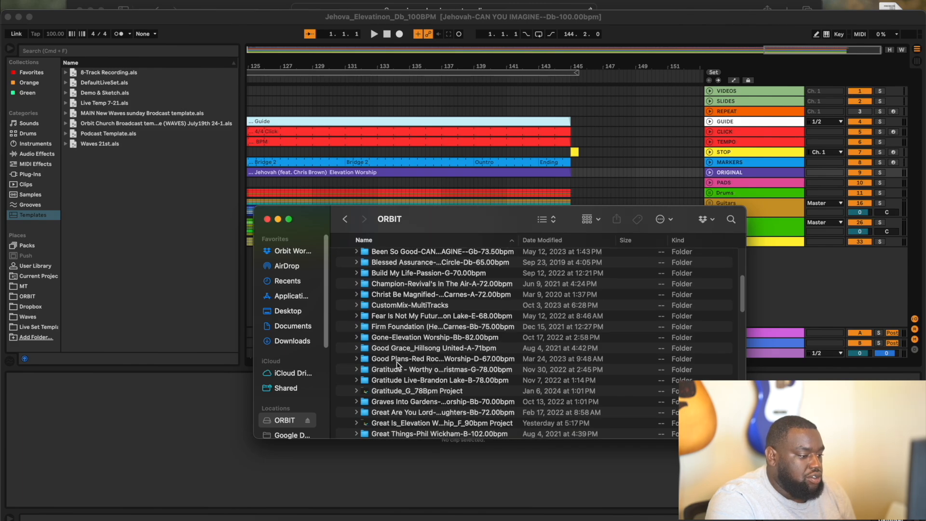
{"action": "left_click", "coordinate": [355, 390]}
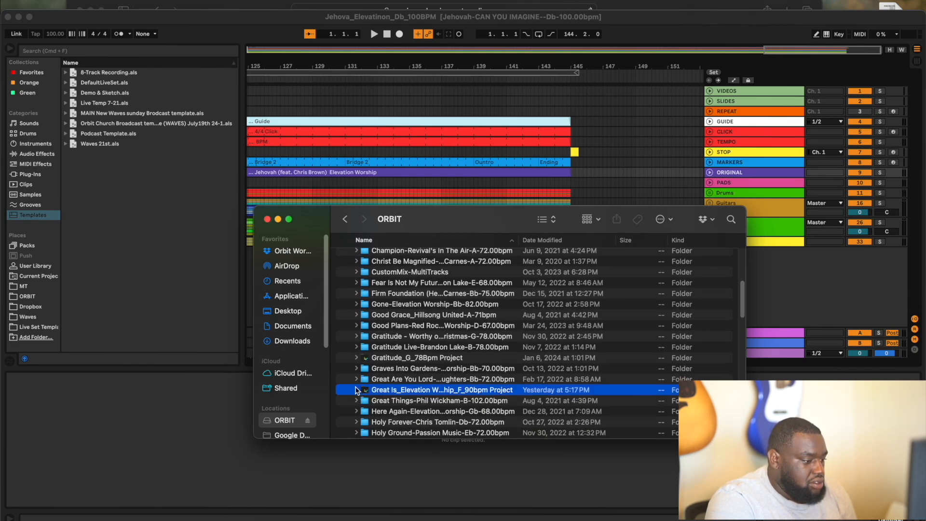
{"action": "left_click", "coordinate": [357, 389]}
{"action": "left_click_drag", "start_coordinate": [431, 225], "coordinate": [695, 215]}
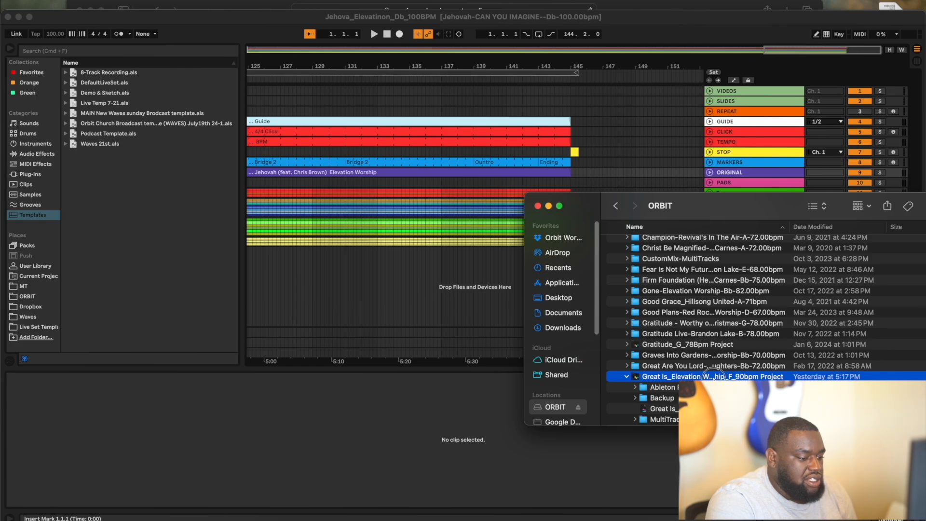
{"action": "mouse_move", "coordinate": [713, 376]}
{"action": "left_mouse_down"}
{"action": "mouse_move", "coordinate": [429, 335]}
{"action": "mouse_move", "coordinate": [359, 292]}
{"action": "mouse_move", "coordinate": [357, 267]}
{"action": "mouse_move", "coordinate": [752, 415]}
{"action": "mouse_move", "coordinate": [716, 377]}
{"action": "left_mouse_up"}
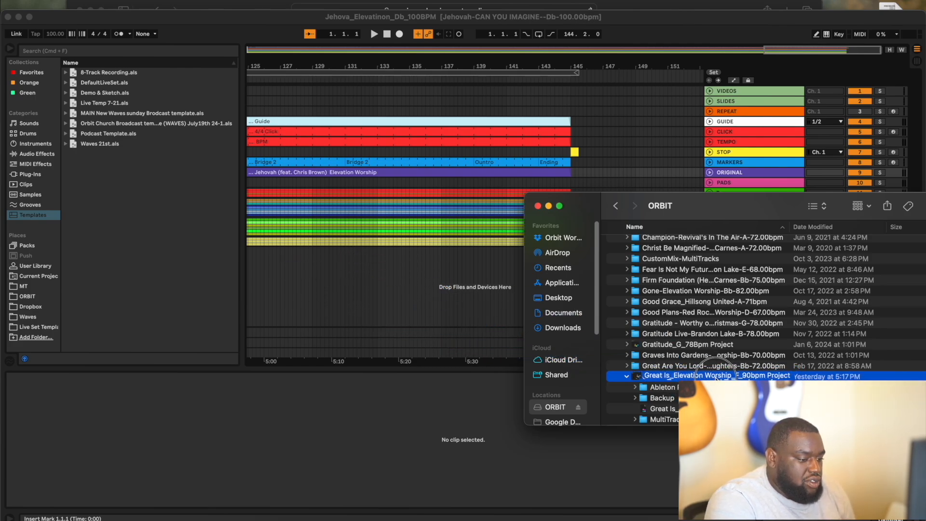
{"action": "left_click", "coordinate": [699, 408]}
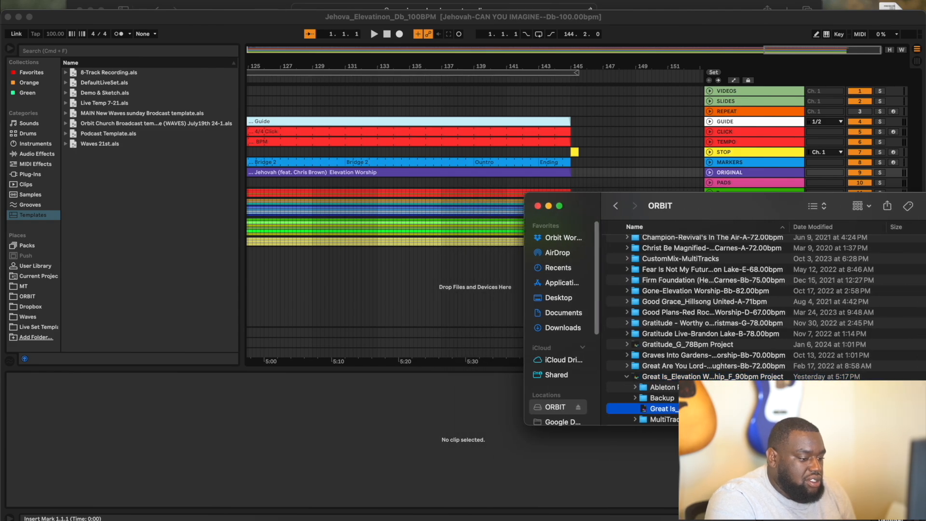
{"action": "left_click_drag", "start_coordinate": [699, 409], "coordinate": [360, 271]}
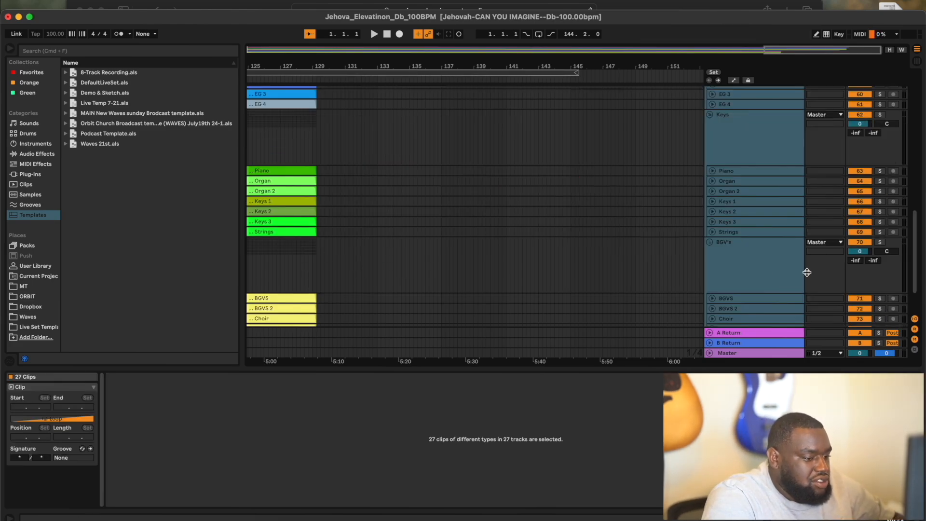
- Fold the imported Guitars, Keys and BGV's groups and clear the clip selection
{"action": "left_click", "coordinate": [709, 242], "text": "alt"}
{"action": "scroll", "coordinate": [679, 155], "scroll_direction": "up", "scroll_amount": 4}
{"action": "scroll", "coordinate": [679, 154], "scroll_direction": "left", "scroll_amount": 5}
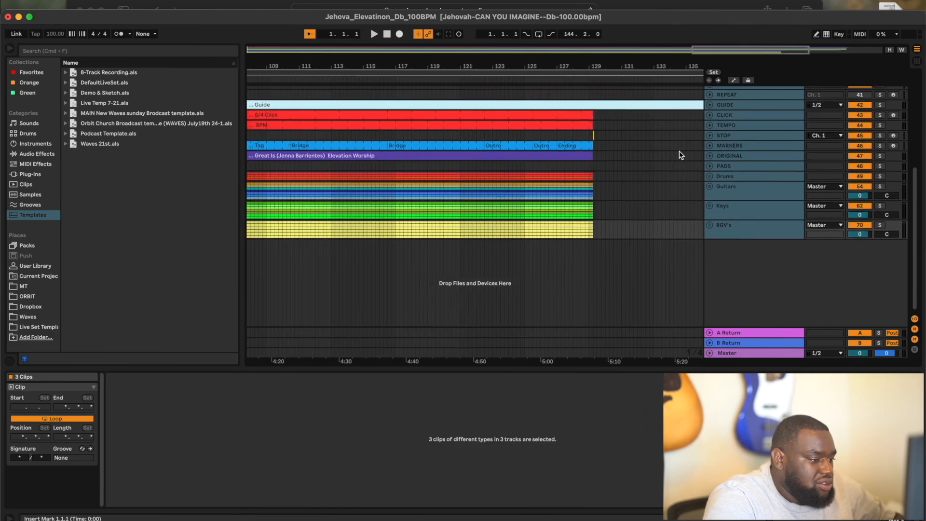
{"action": "scroll", "coordinate": [679, 155], "scroll_direction": "down", "scroll_amount": 5}
{"action": "left_click", "coordinate": [427, 150]}
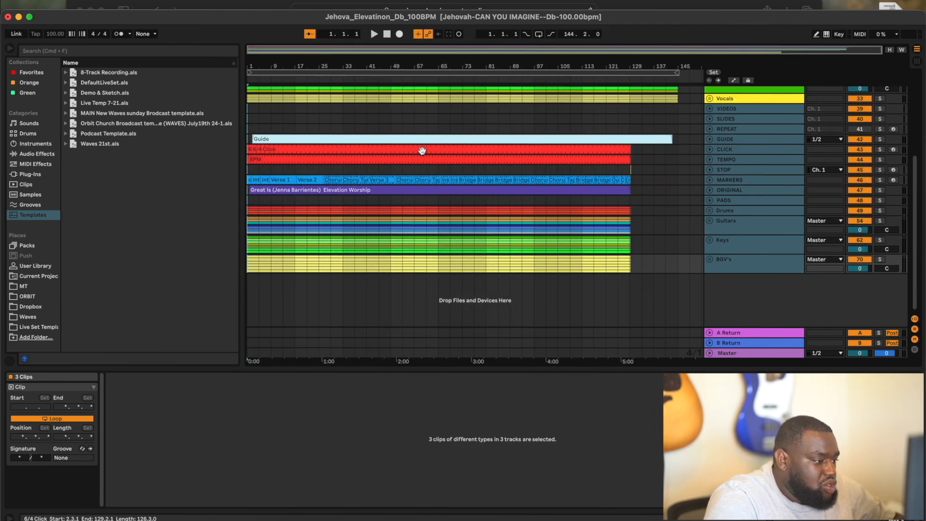
{"action": "scroll", "coordinate": [424, 151], "scroll_direction": "up", "scroll_amount": 2}
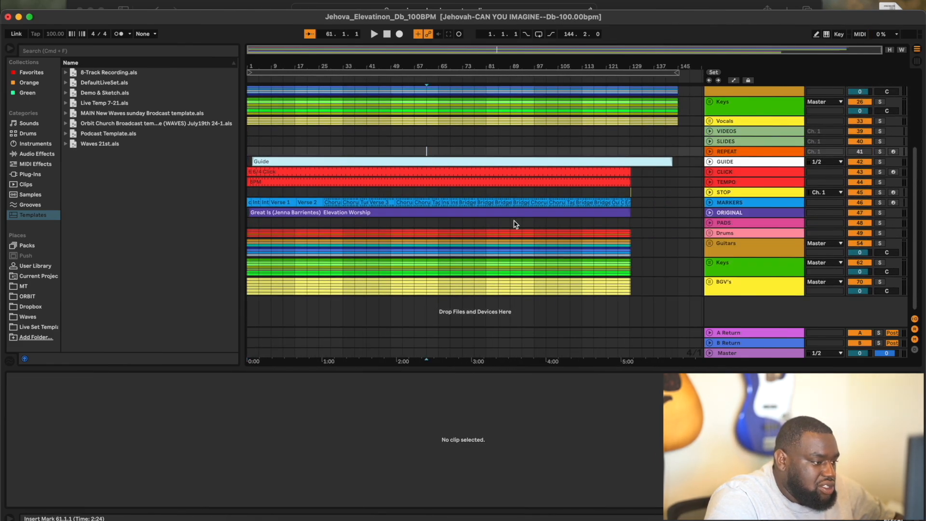
- Drag a time selection from the song's end up across the Great Is tracks
{"action": "left_click", "coordinate": [701, 296]}
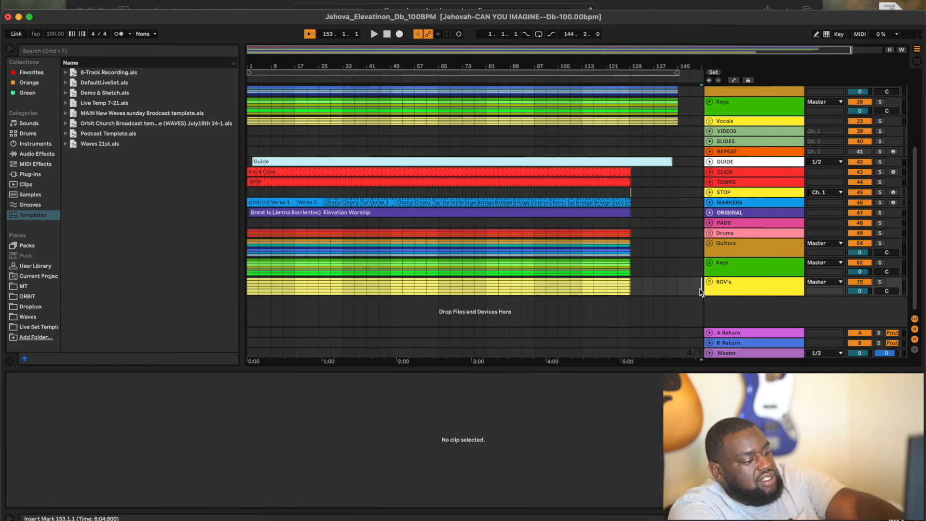
{"action": "left_click", "coordinate": [694, 289]}
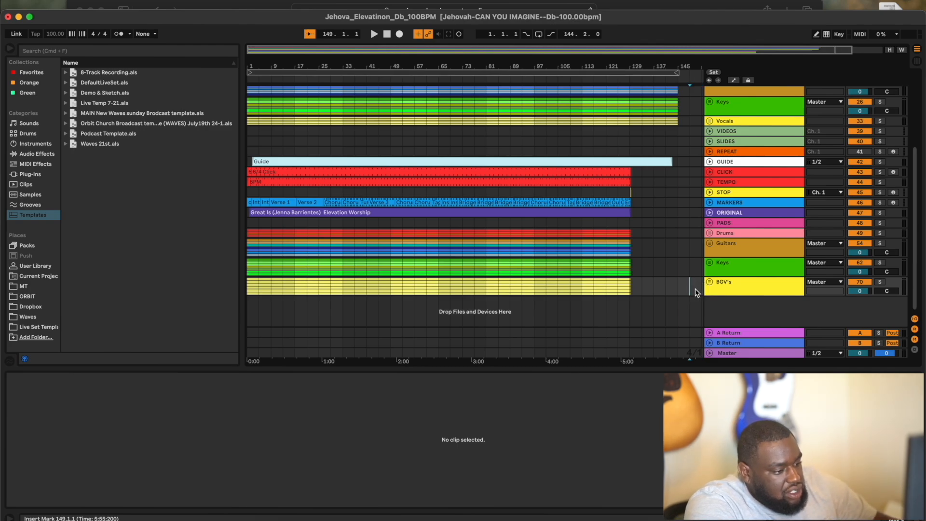
{"action": "left_click", "coordinate": [699, 290]}
{"action": "left_click_drag", "start_coordinate": [701, 289], "coordinate": [689, 288]}
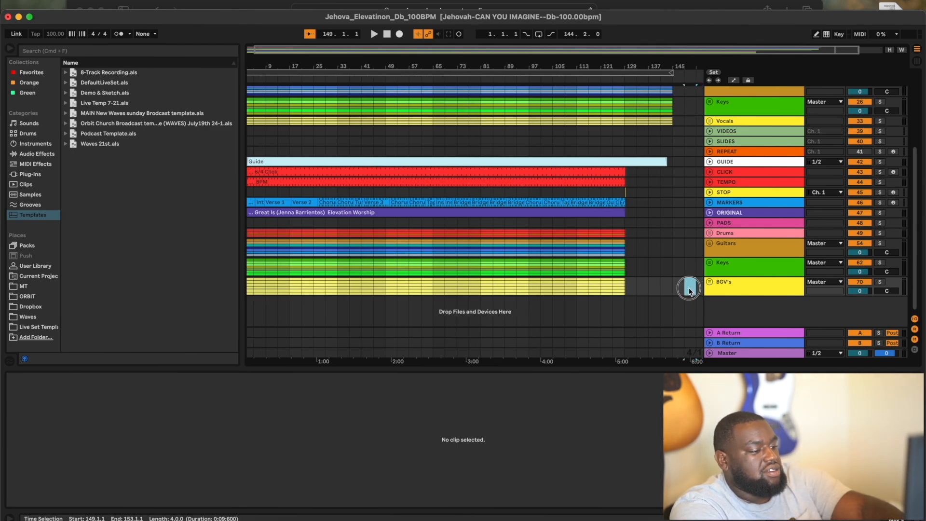
{"action": "left_click_drag", "start_coordinate": [689, 291], "coordinate": [167, 135]}
{"action": "scroll", "coordinate": [320, 186], "scroll_direction": "up", "scroll_amount": 1}
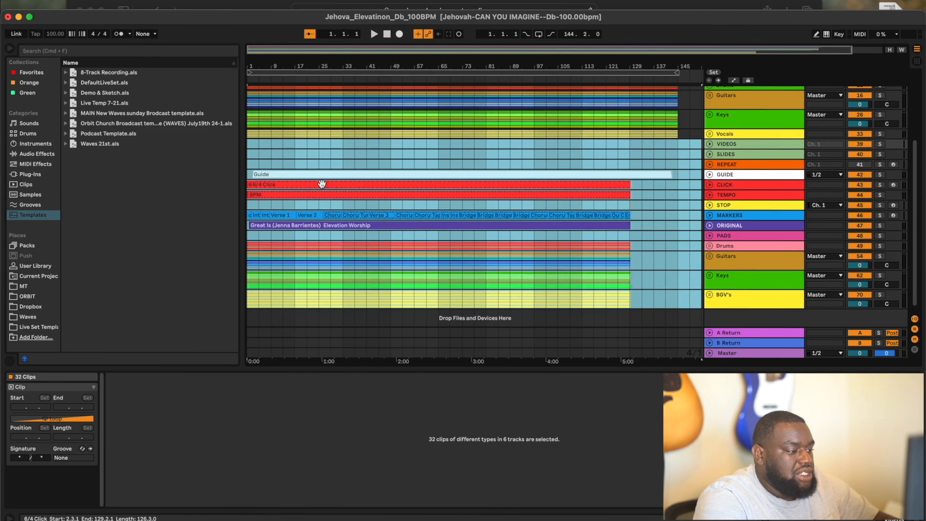
- Select bars 1–153 of the Great Is tracks and move them after Jehovah, near bar 142
{"action": "left_click", "coordinate": [642, 275]}
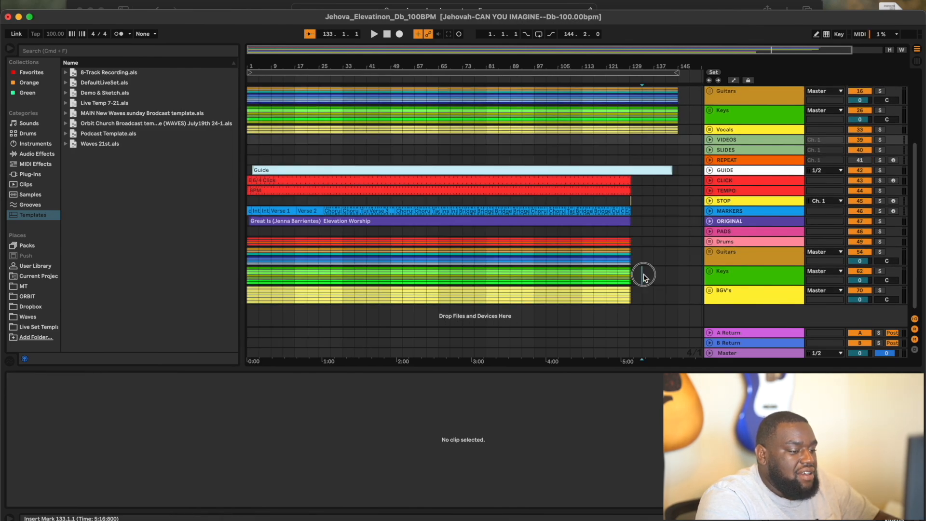
{"action": "left_click_drag", "start_coordinate": [698, 293], "coordinate": [64, 145]}
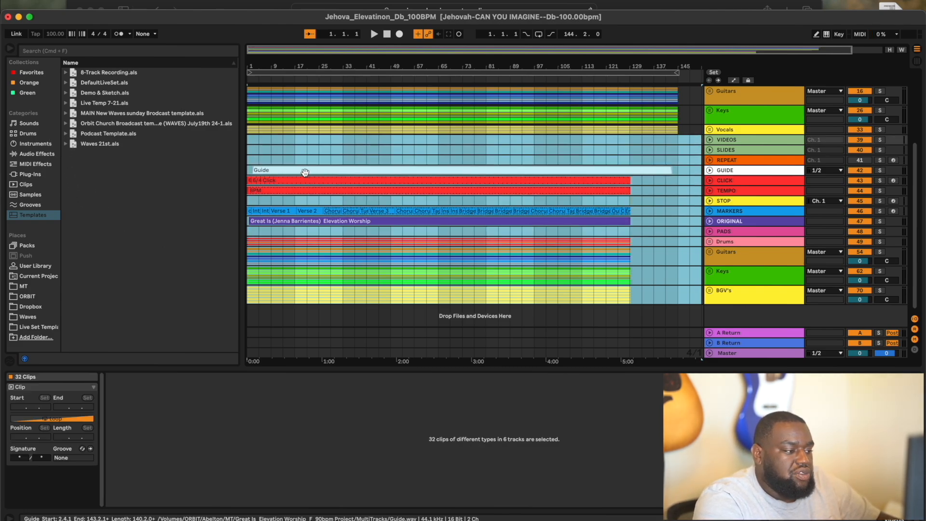
{"action": "left_click_drag", "start_coordinate": [305, 172], "coordinate": [316, 207]}
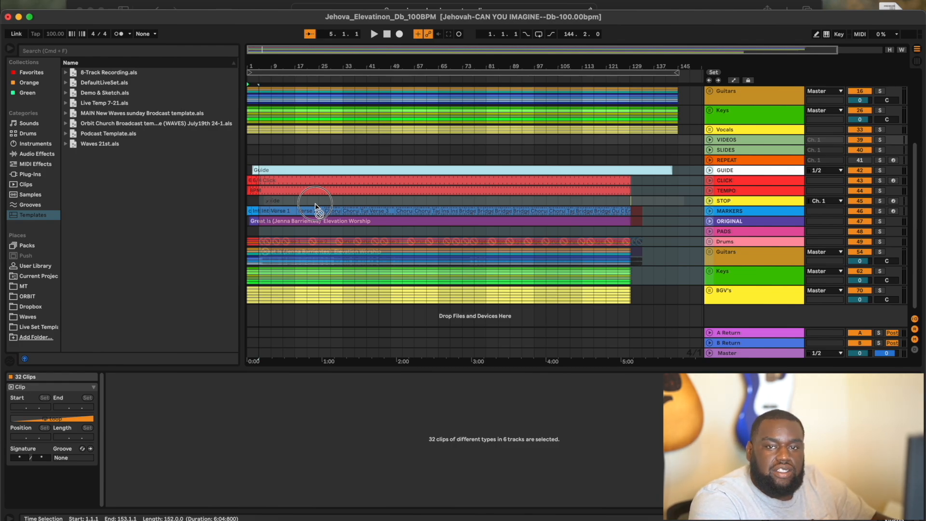
{"action": "left_click_drag", "start_coordinate": [315, 207], "coordinate": [640, 169]}
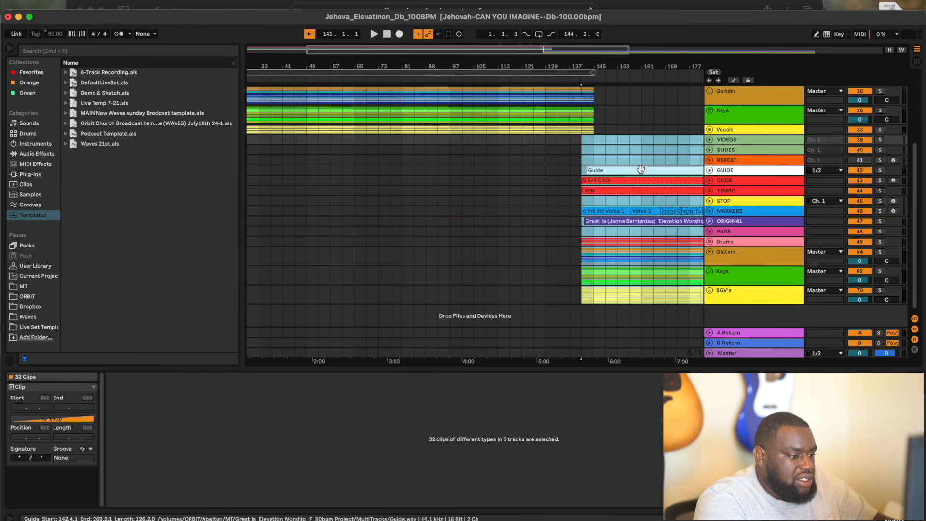
- Nudge the Great Is clips half a bar later so the count-in starts at bar 144
{"action": "scroll", "coordinate": [603, 147], "scroll_direction": "up", "scroll_amount": 5}
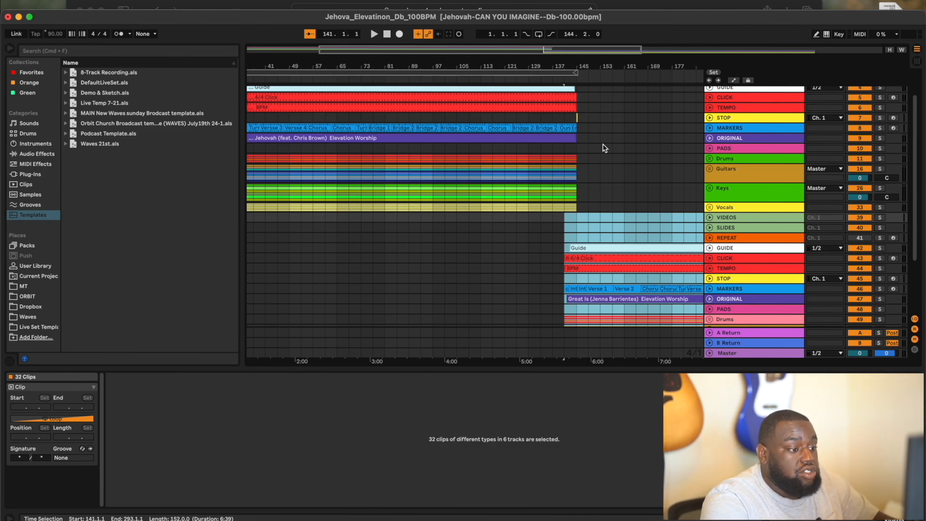
{"action": "scroll", "coordinate": [577, 151], "scroll_direction": "up", "scroll_amount": 10}
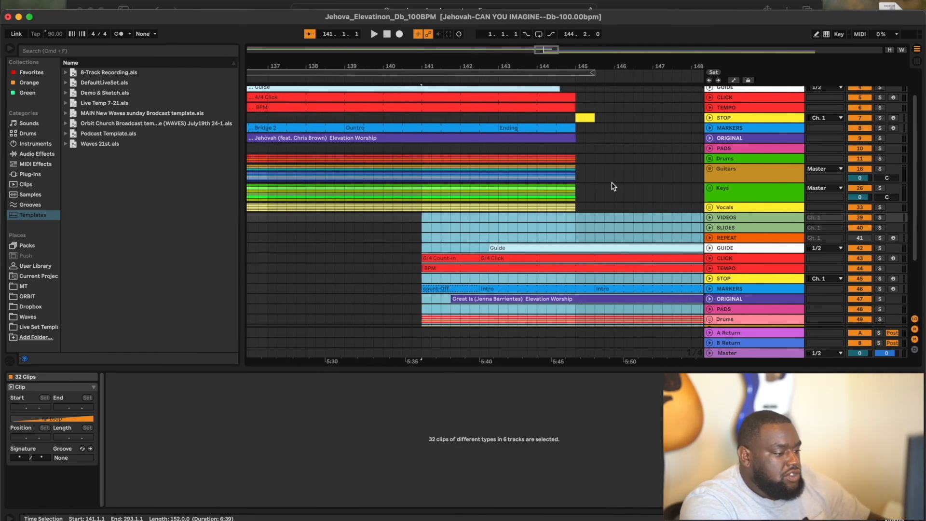
{"action": "scroll", "coordinate": [613, 186], "scroll_direction": "up", "scroll_amount": 2}
{"action": "scroll", "coordinate": [613, 186], "scroll_direction": "right", "scroll_amount": 1}
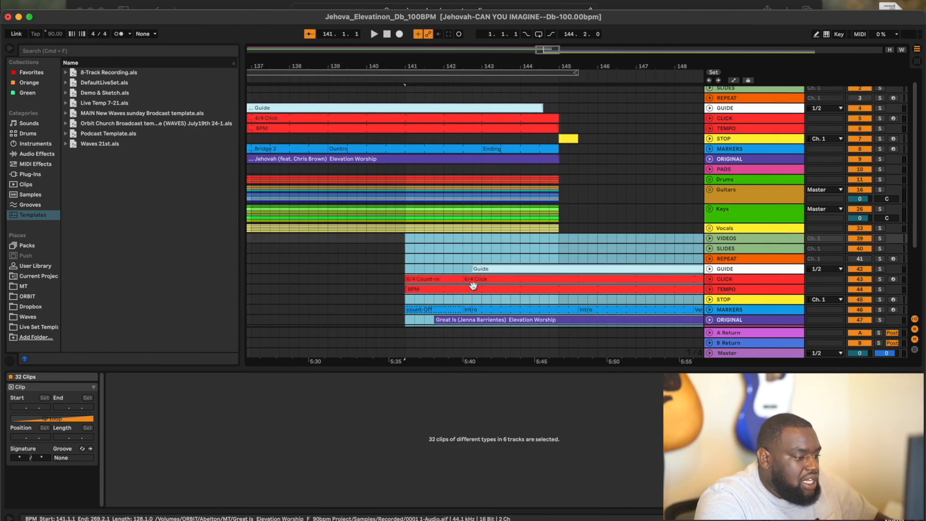
{"action": "left_click_drag", "start_coordinate": [482, 279], "coordinate": [599, 276]}
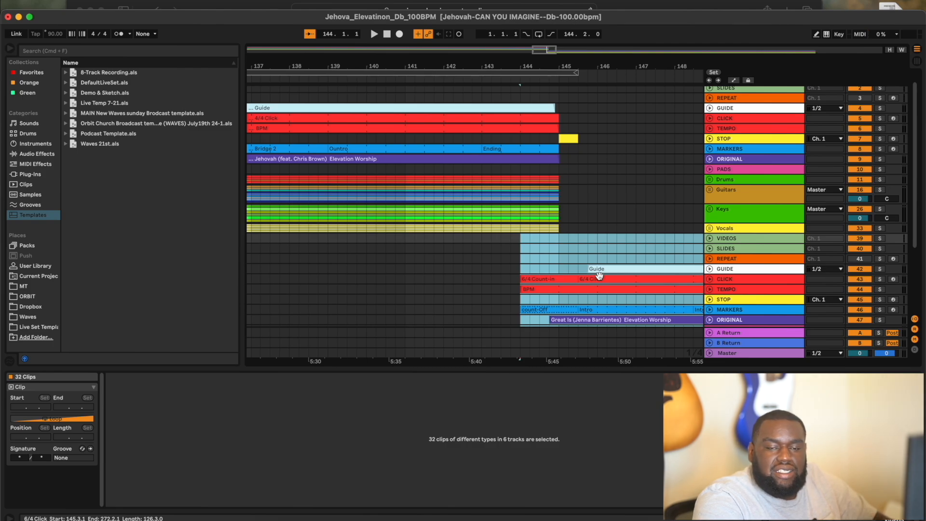
{"action": "left_click", "coordinate": [587, 169]}
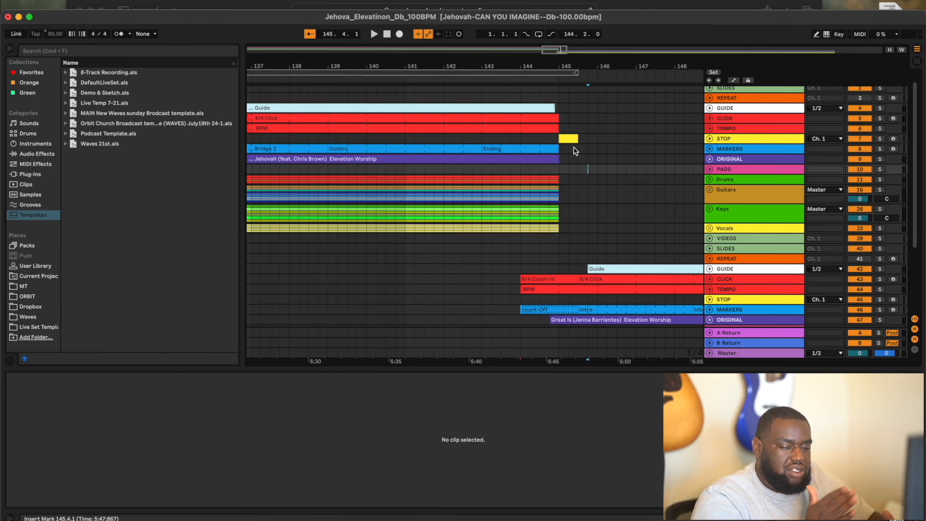
- Delete the yellow STOP-track clip and play back from just before the song transition
{"action": "left_click", "coordinate": [570, 139]}
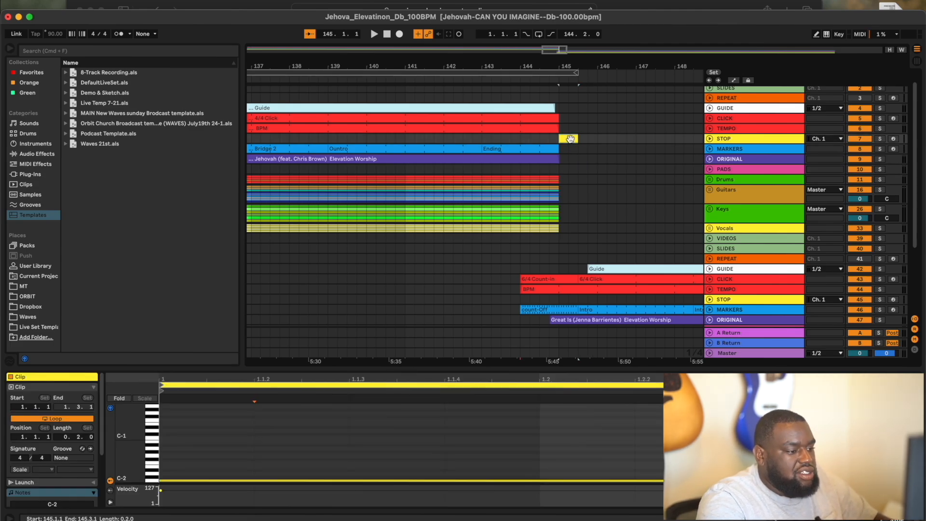
{"action": "key", "text": "Delete"}
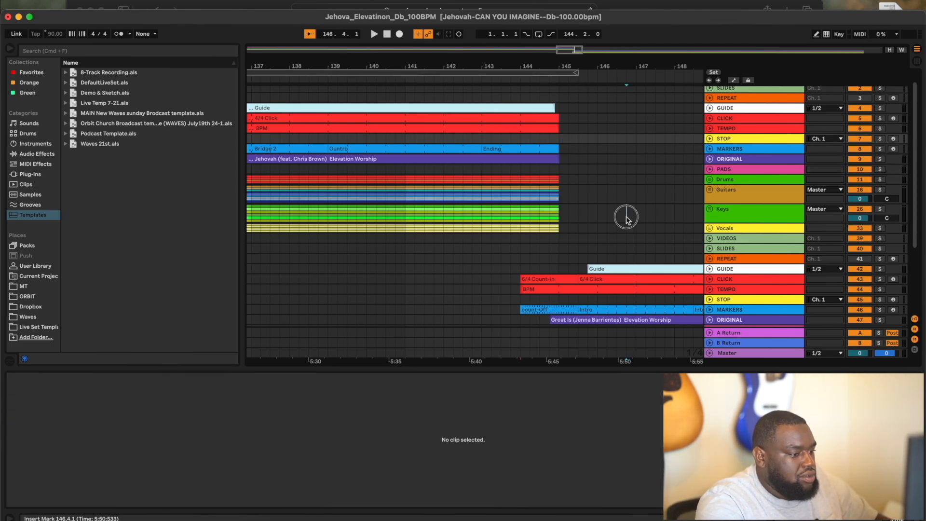
{"action": "left_click", "coordinate": [626, 213]}
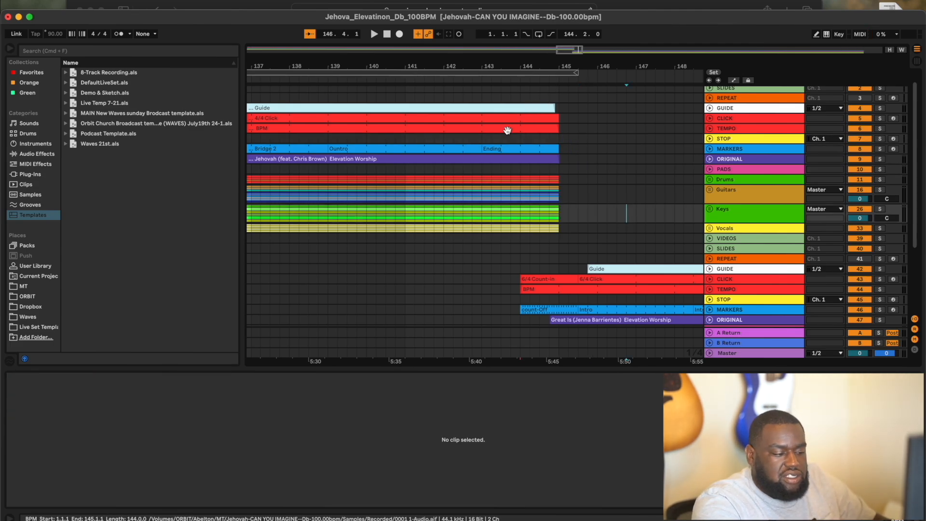
{"action": "left_click", "coordinate": [480, 79]}
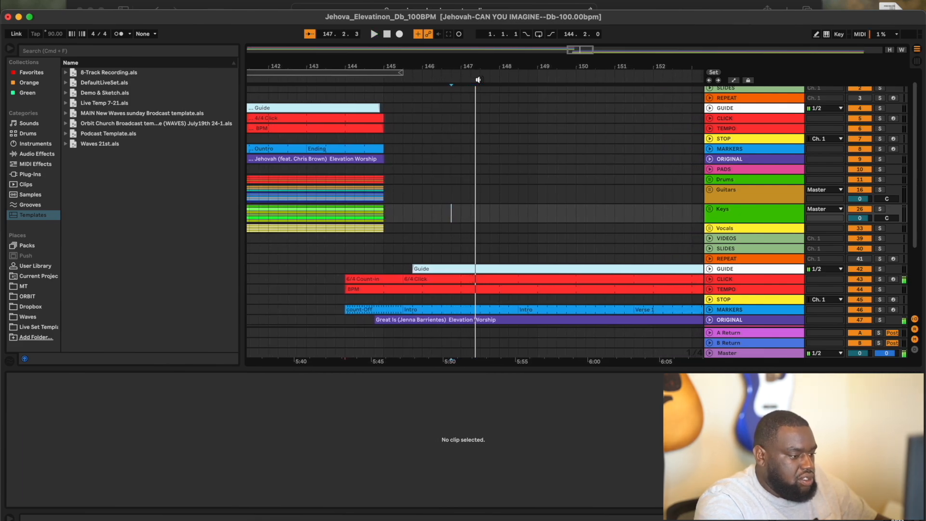
- Zoom out to check both songs' placement, then switch to Session view
{"action": "left_click", "coordinate": [499, 209]}
{"action": "key", "text": "minus"}
{"action": "key", "text": "minus"}
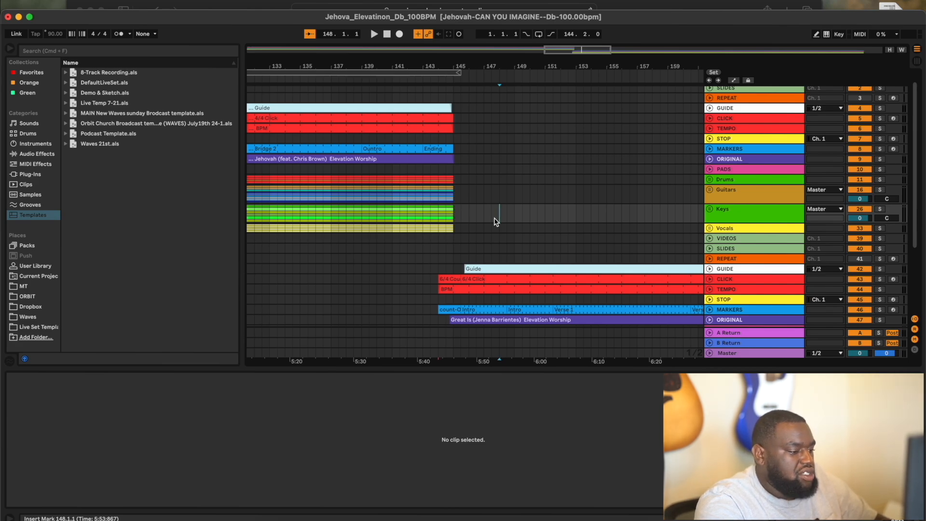
{"action": "key", "text": "minus"}
{"action": "scroll", "coordinate": [496, 221], "scroll_direction": "down", "scroll_amount": 5}
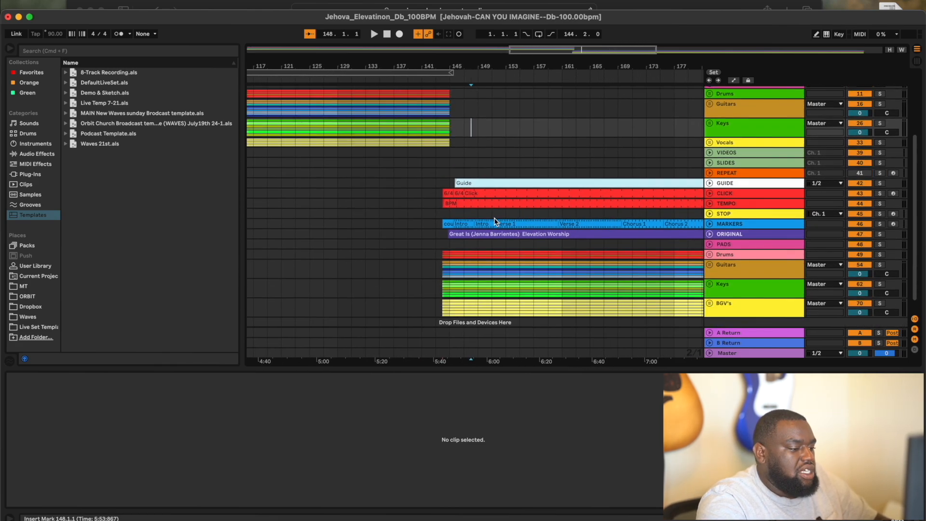
{"action": "scroll", "coordinate": [494, 218], "scroll_direction": "up", "scroll_amount": 2}
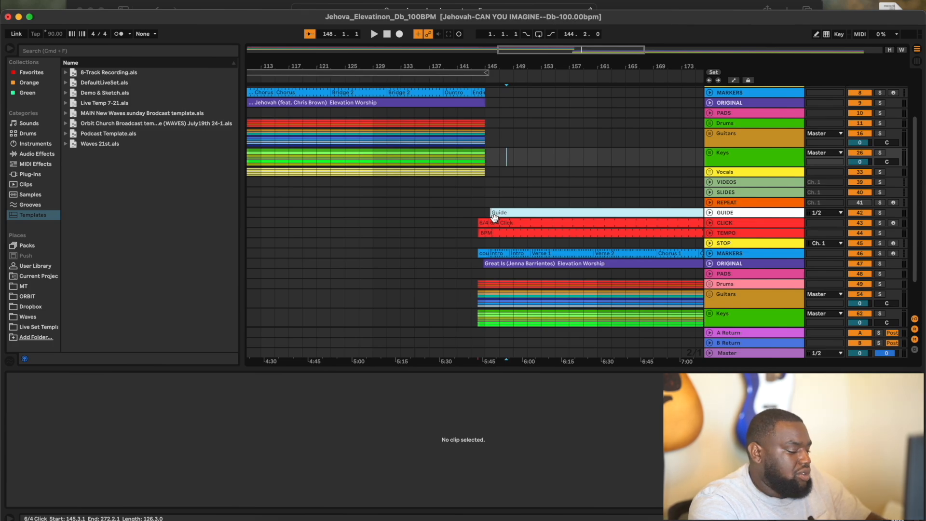
{"action": "key", "text": "Tab"}
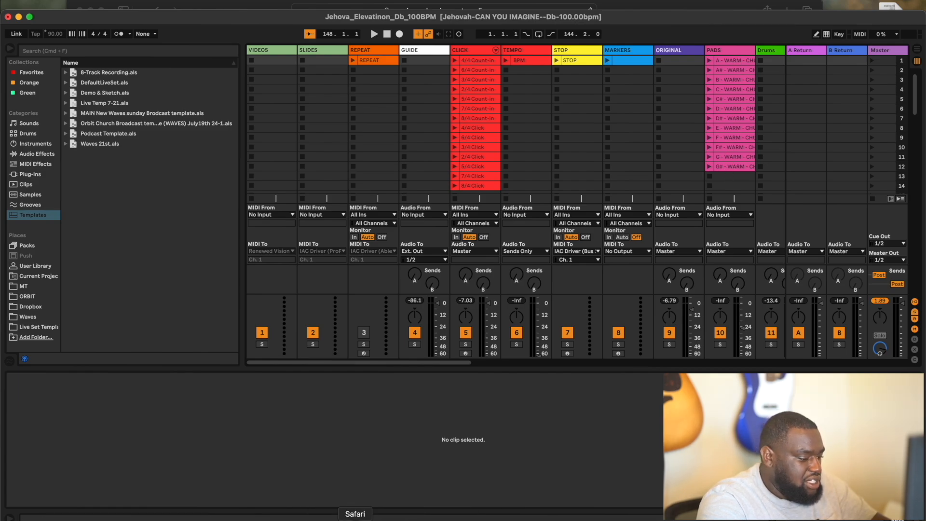
- Check the July 28, 2024 service order in Planning Center, then return to Live's Arrangement view
{"action": "left_click", "coordinate": [355, 518]}
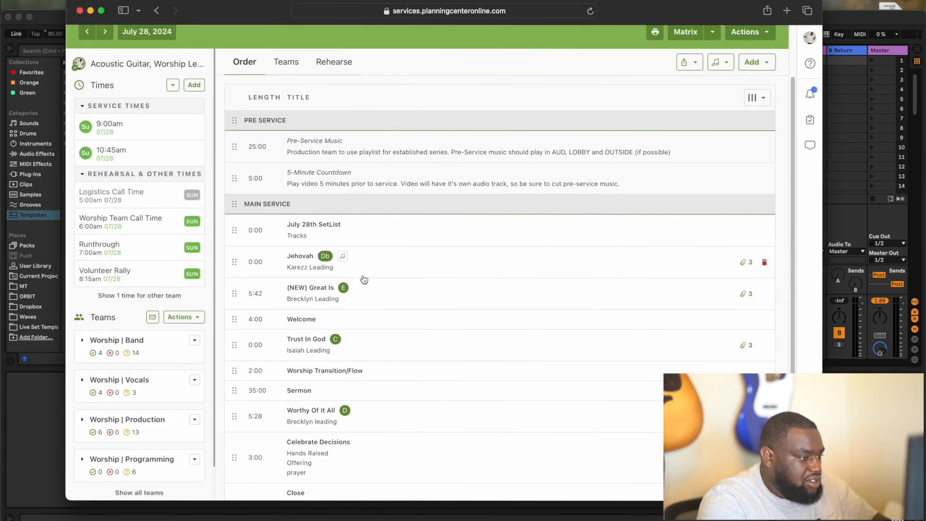
{"action": "left_click", "coordinate": [57, 22]}
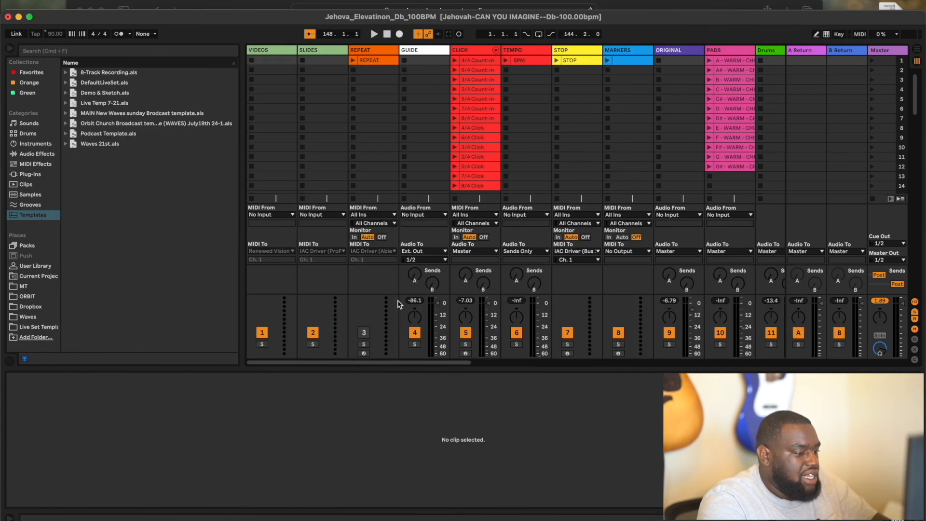
{"action": "key", "text": "Tab"}
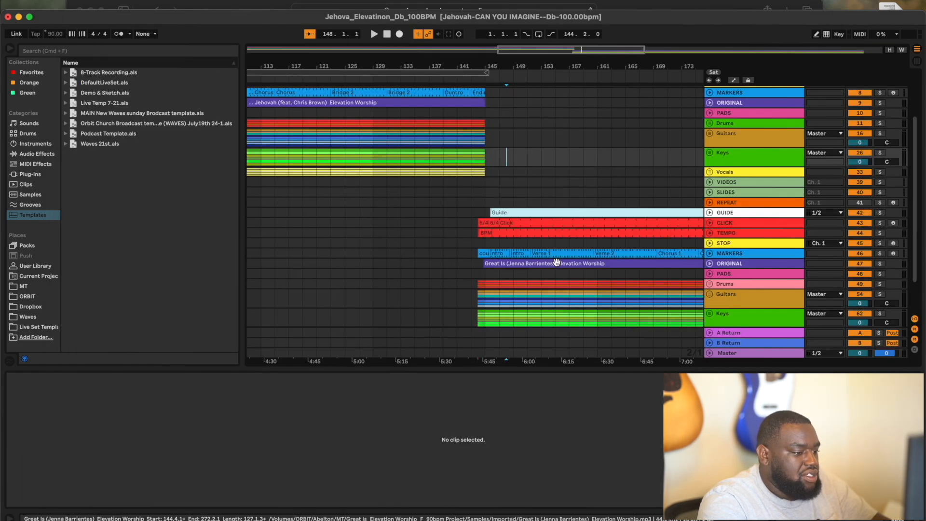
- Set the Great Is audio clip to Complex warp and transpose it -1 st
{"action": "left_click", "coordinate": [617, 262]}
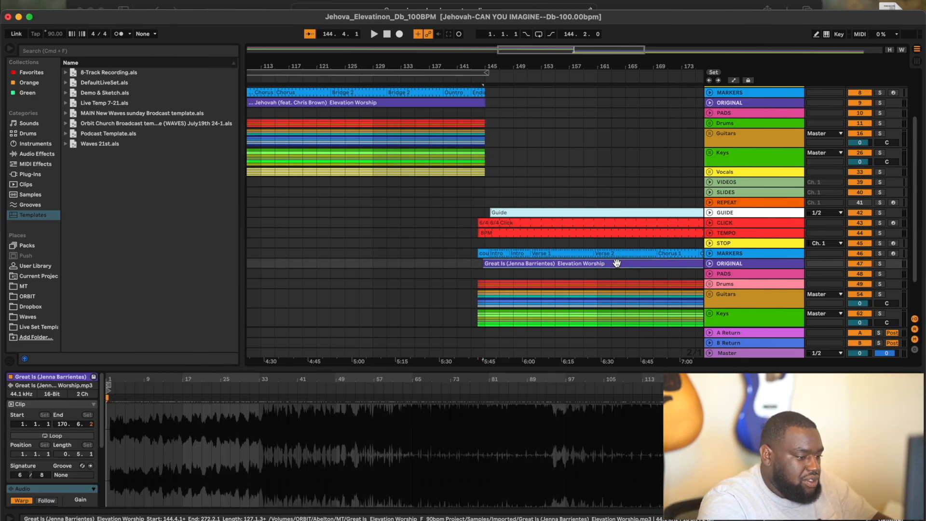
{"action": "scroll", "coordinate": [48, 477], "scroll_direction": "down", "scroll_amount": 4}
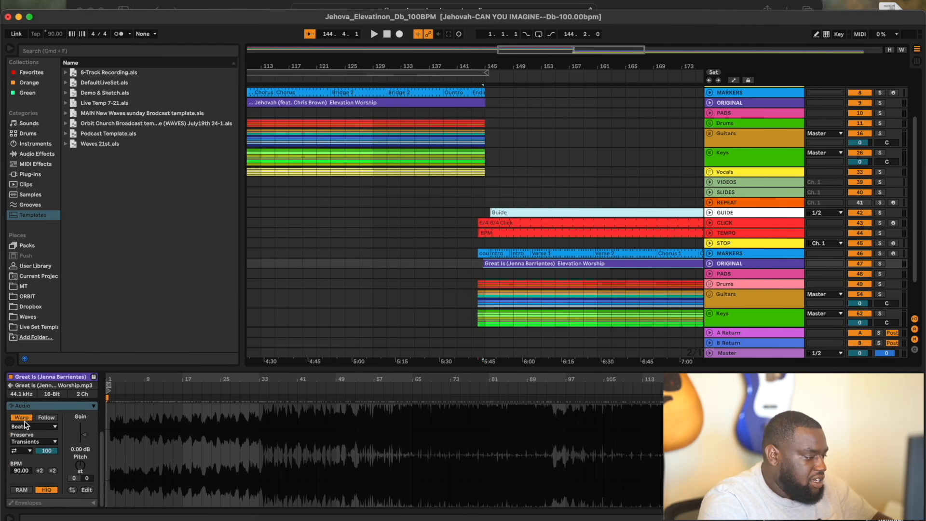
{"action": "left_click", "coordinate": [25, 425]}
{"action": "left_click", "coordinate": [30, 464]}
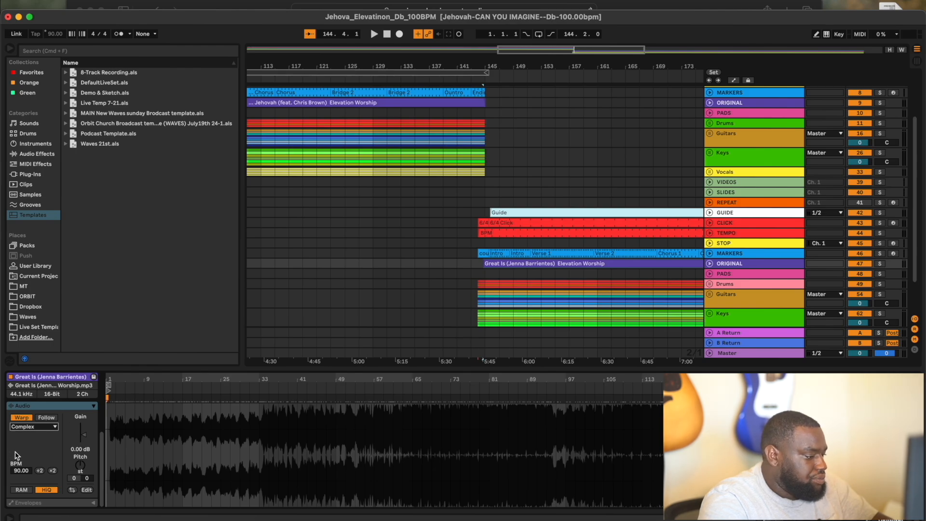
{"action": "left_click", "coordinate": [76, 479]}
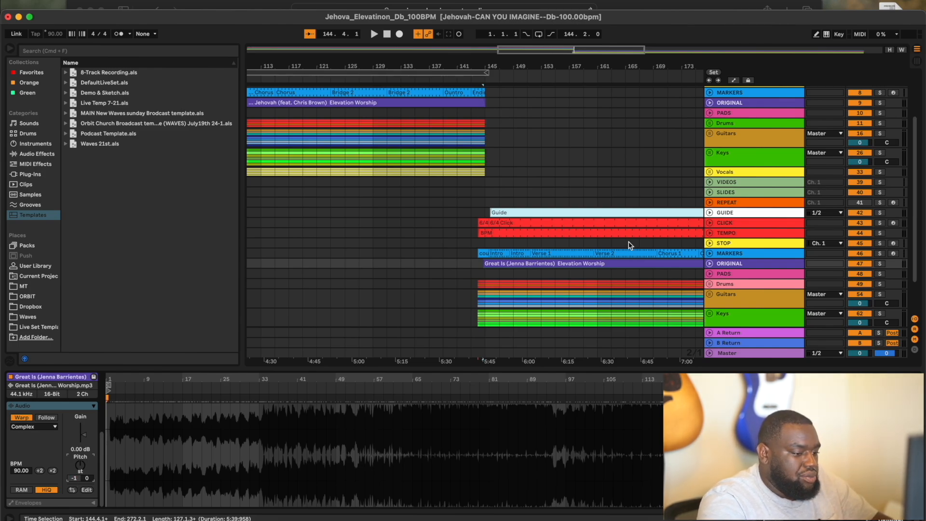
{"action": "scroll", "coordinate": [574, 286], "scroll_direction": "down", "scroll_amount": 3}
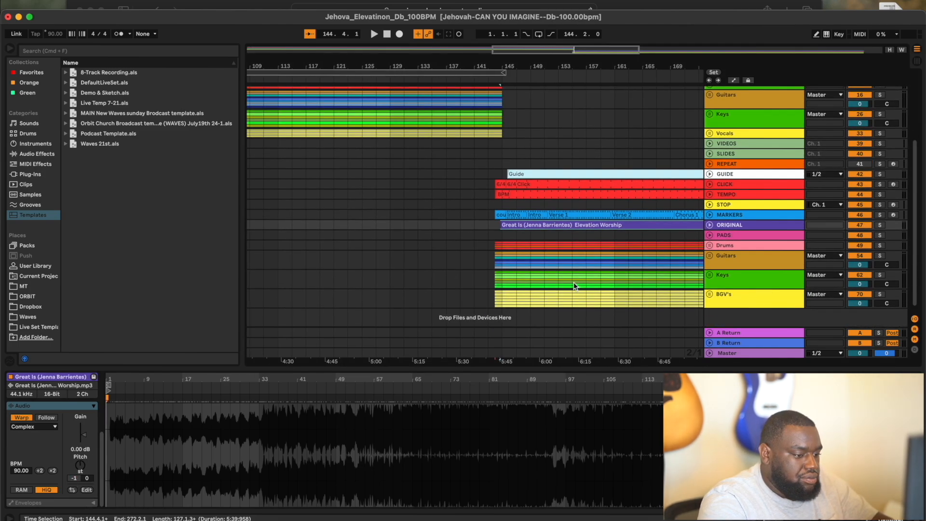
- Expand the Drums, Guitars, Keys and BGV's groups and select the Aux Drums (Live) clip
{"action": "left_click", "coordinate": [708, 244]}
{"action": "scroll", "coordinate": [708, 244], "scroll_direction": "down", "scroll_amount": 3}
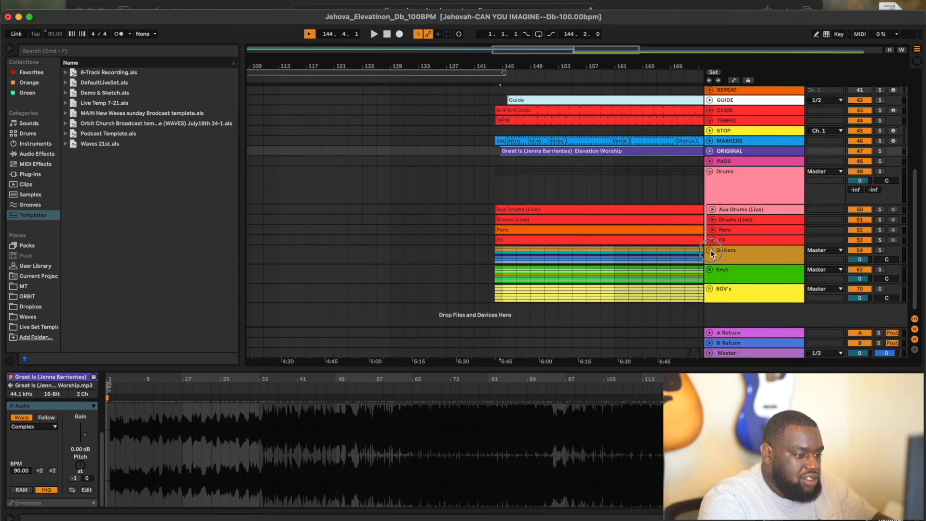
{"action": "left_click", "coordinate": [709, 251]}
{"action": "left_click", "coordinate": [710, 267]}
{"action": "scroll", "coordinate": [712, 270], "scroll_direction": "down", "scroll_amount": 4}
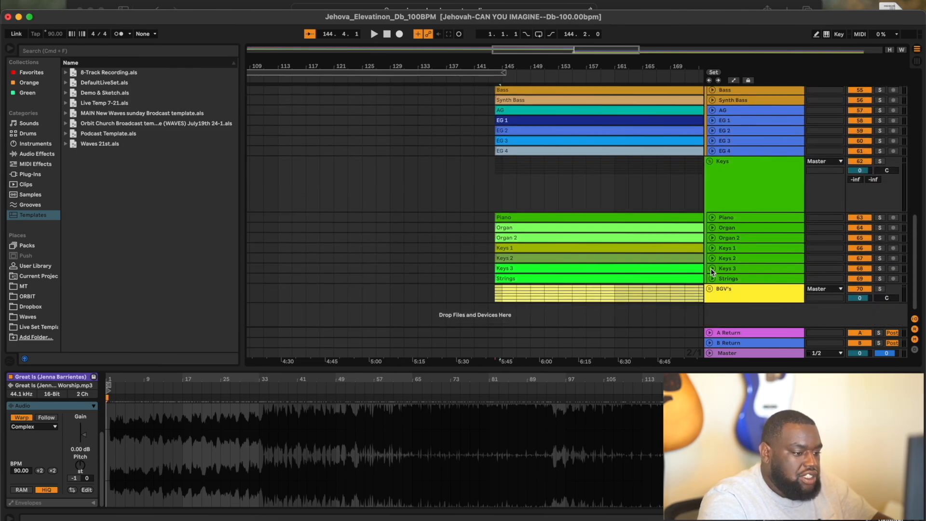
{"action": "left_click", "coordinate": [709, 289]}
{"action": "scroll", "coordinate": [564, 191], "scroll_direction": "up", "scroll_amount": 8}
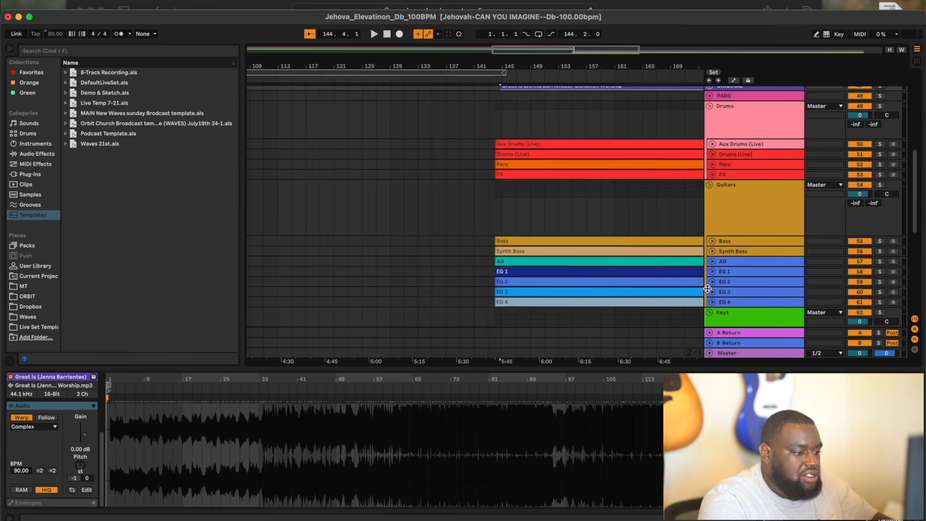
{"action": "left_click", "coordinate": [575, 184]}
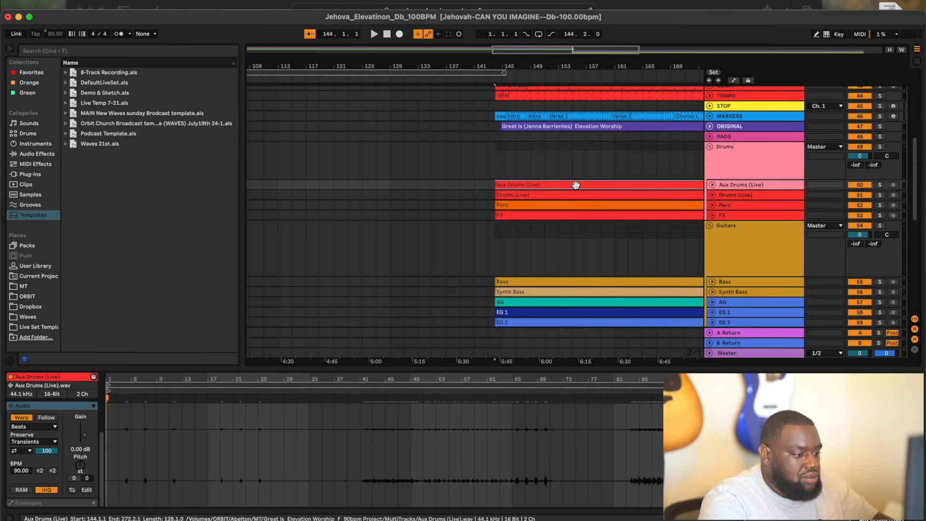
{"action": "scroll", "coordinate": [576, 185], "scroll_direction": "down", "scroll_amount": 2}
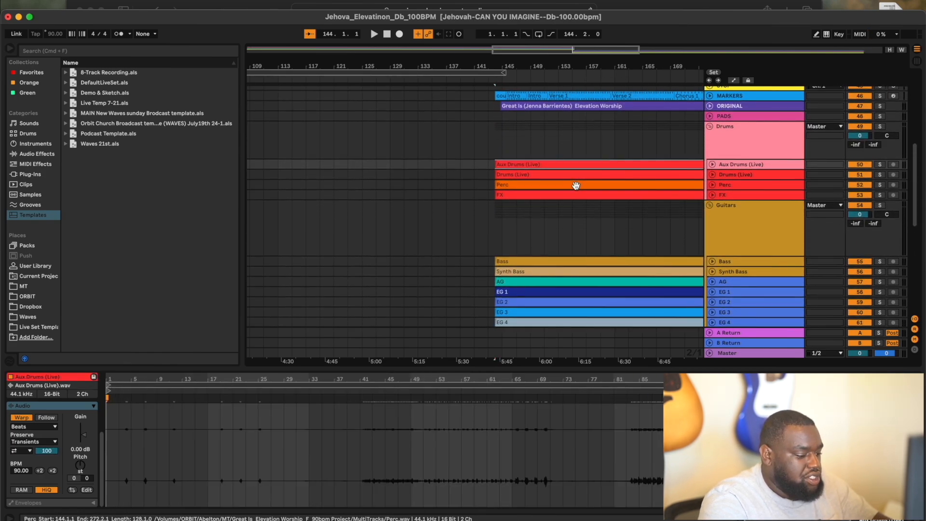
{"action": "scroll", "coordinate": [577, 188], "scroll_direction": "down", "scroll_amount": 10}
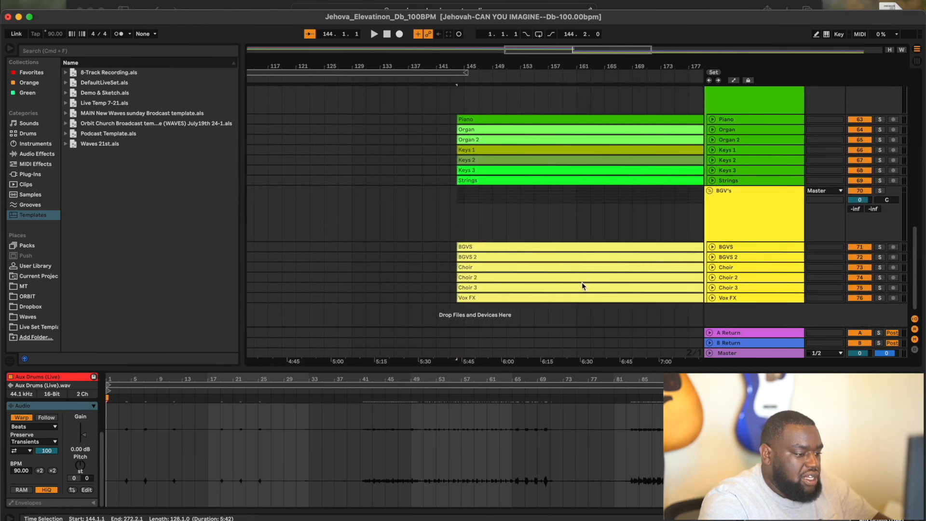
- Select every clip and apply Complex warp with -1 st transposition to all of them
{"action": "key", "text": "super+a"}
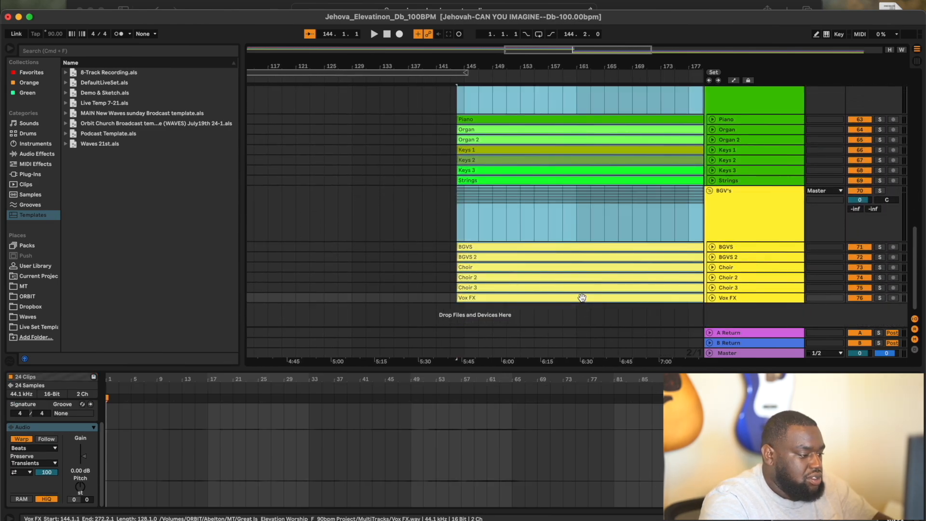
{"action": "left_click", "coordinate": [35, 448]}
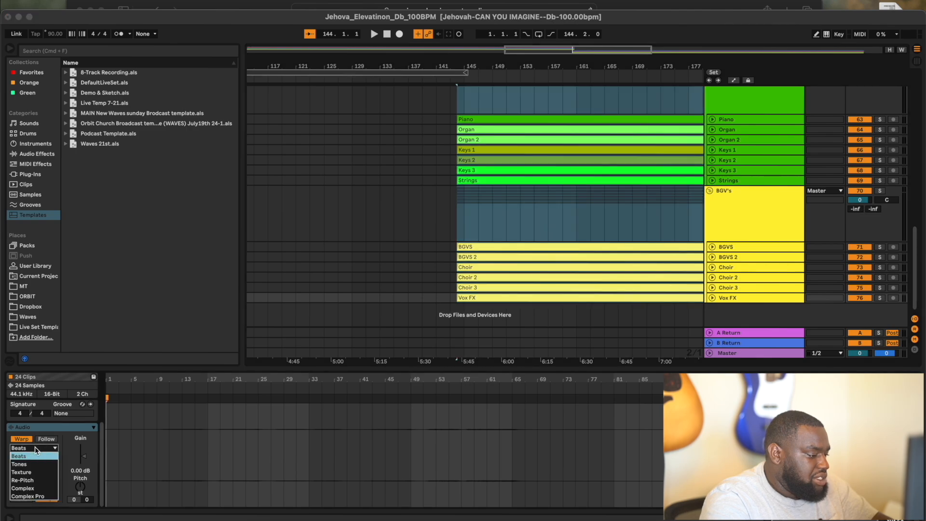
{"action": "left_click", "coordinate": [30, 489]}
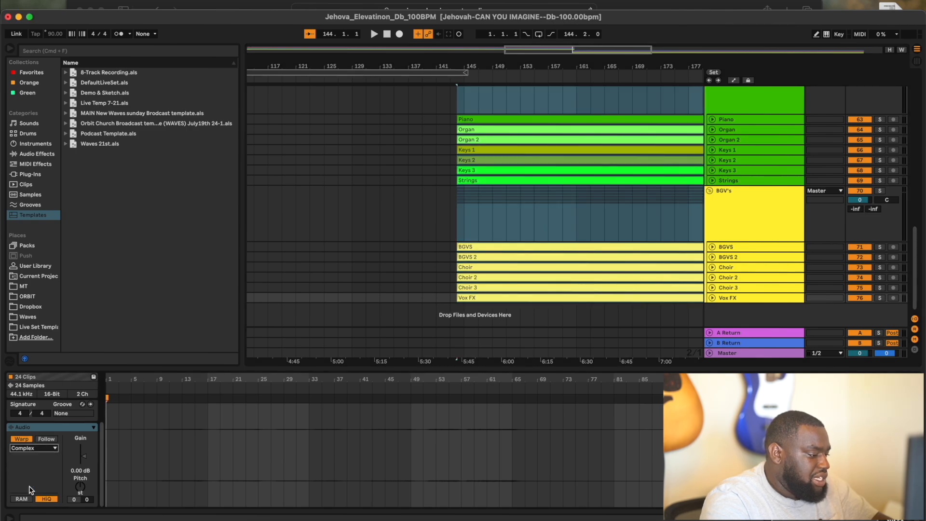
{"action": "left_click", "coordinate": [75, 501]}
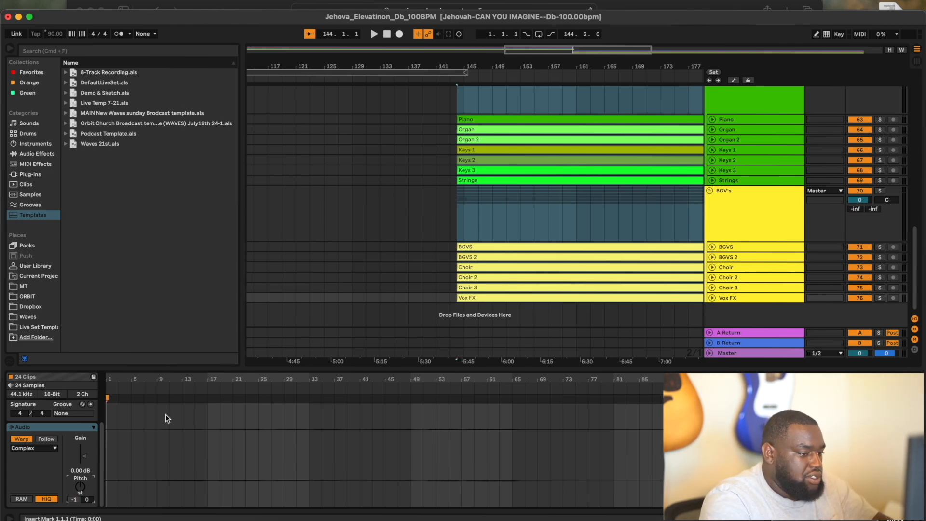
- Fold the BGV's and Keys groups and glance again at the Planning Center service order
{"action": "left_click", "coordinate": [711, 191]}
{"action": "scroll", "coordinate": [728, 135], "scroll_direction": "up", "scroll_amount": 5}
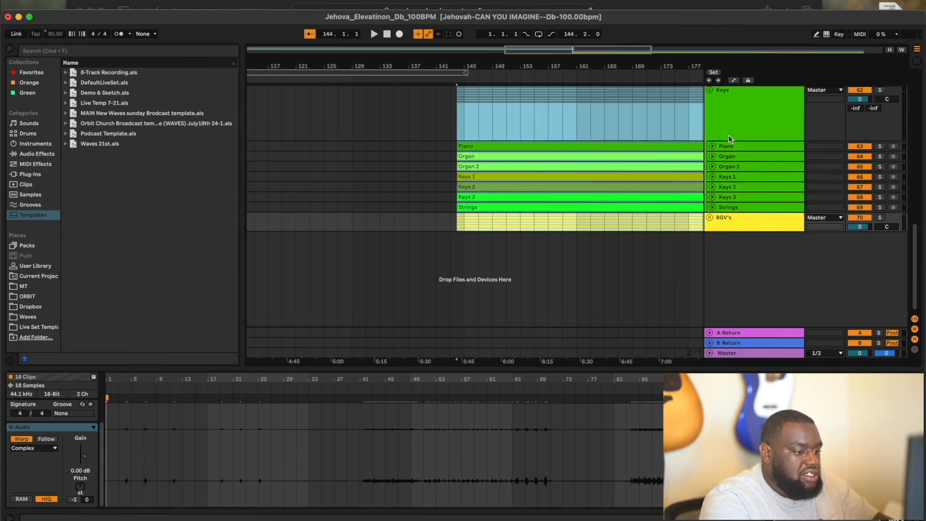
{"action": "left_click", "coordinate": [710, 190]}
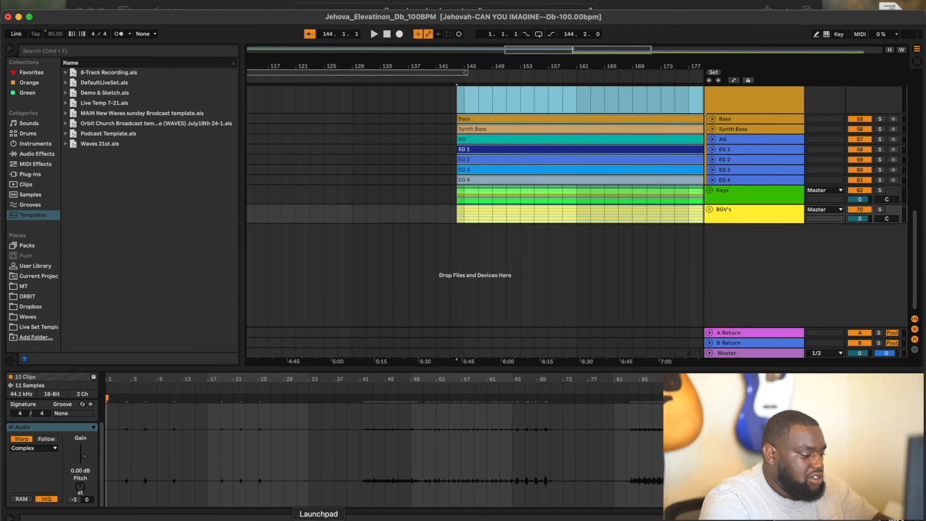
{"action": "left_click", "coordinate": [355, 517]}
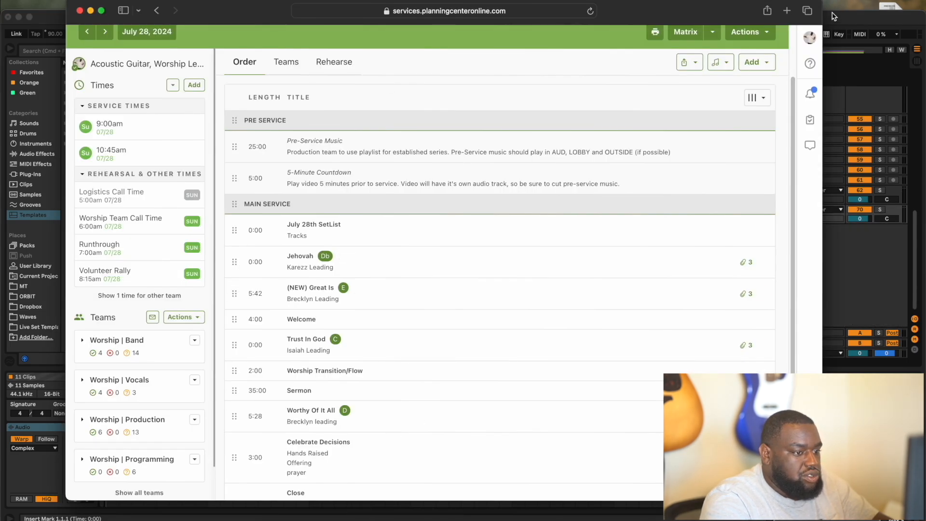
{"action": "key", "text": "super+Tab"}
{"action": "scroll", "coordinate": [651, 261], "scroll_direction": "up", "scroll_amount": 3}
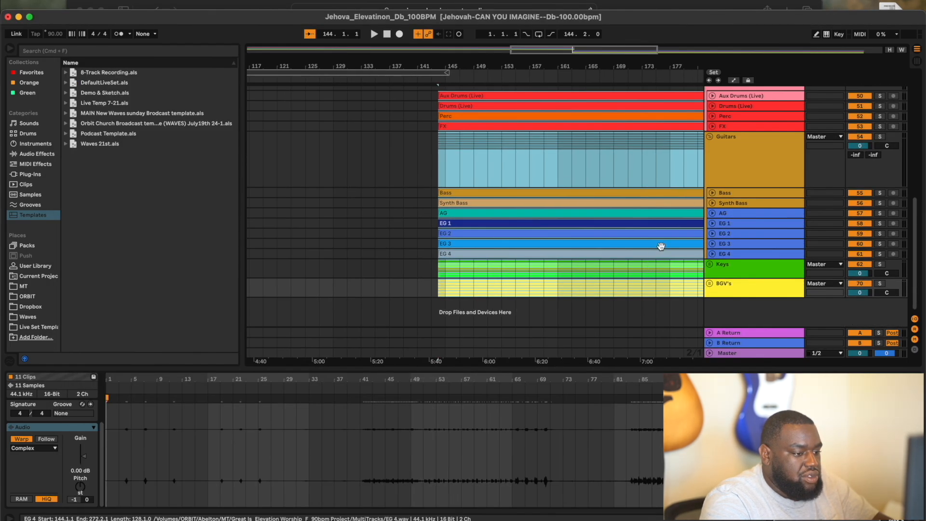
- Collapse the Guitars and Drums groups and start playback from the looped range
{"action": "left_click", "coordinate": [710, 137]}
{"action": "scroll", "coordinate": [711, 103], "scroll_direction": "up", "scroll_amount": 2}
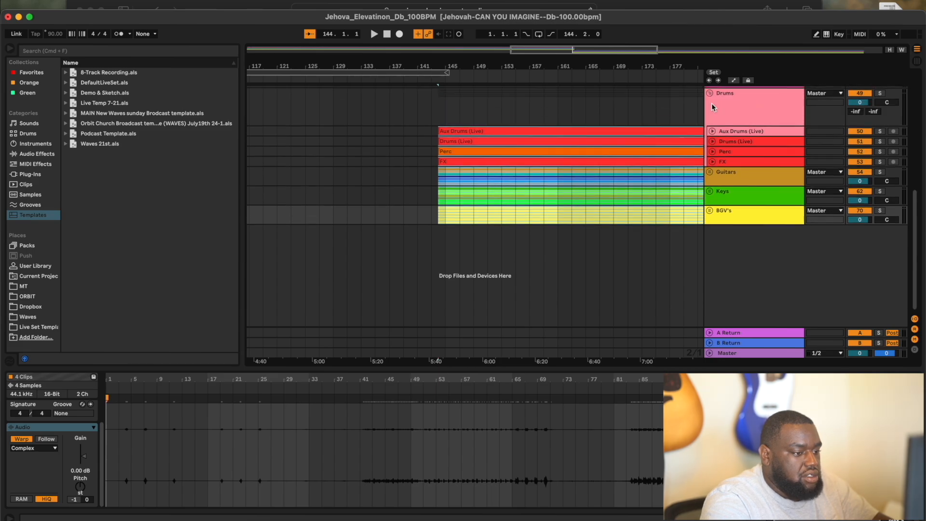
{"action": "left_click", "coordinate": [710, 92]}
{"action": "scroll", "coordinate": [528, 144], "scroll_direction": "up", "scroll_amount": 3}
{"action": "scroll", "coordinate": [528, 144], "scroll_direction": "up", "scroll_amount": 3}
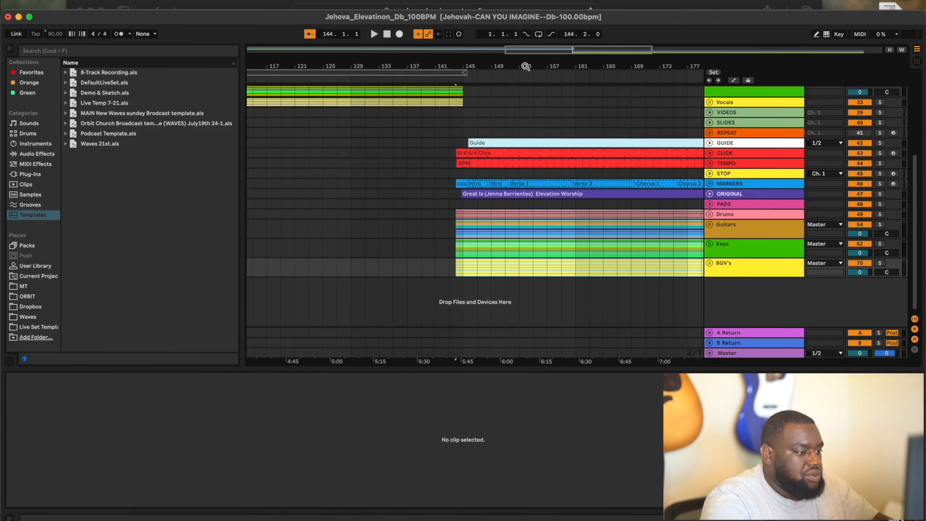
{"action": "left_click", "coordinate": [450, 74]}
{"action": "left_click", "coordinate": [444, 77]}
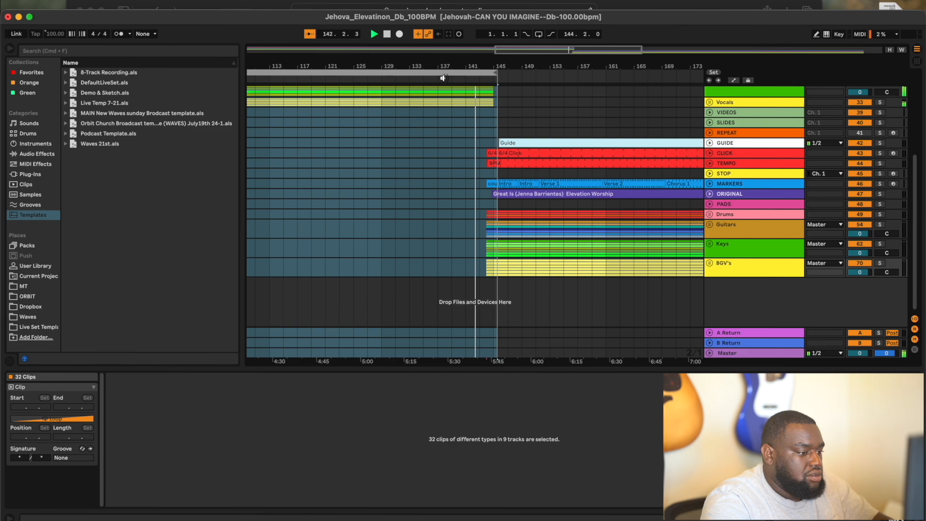
{"action": "scroll", "coordinate": [451, 109], "scroll_direction": "up", "scroll_amount": 5}
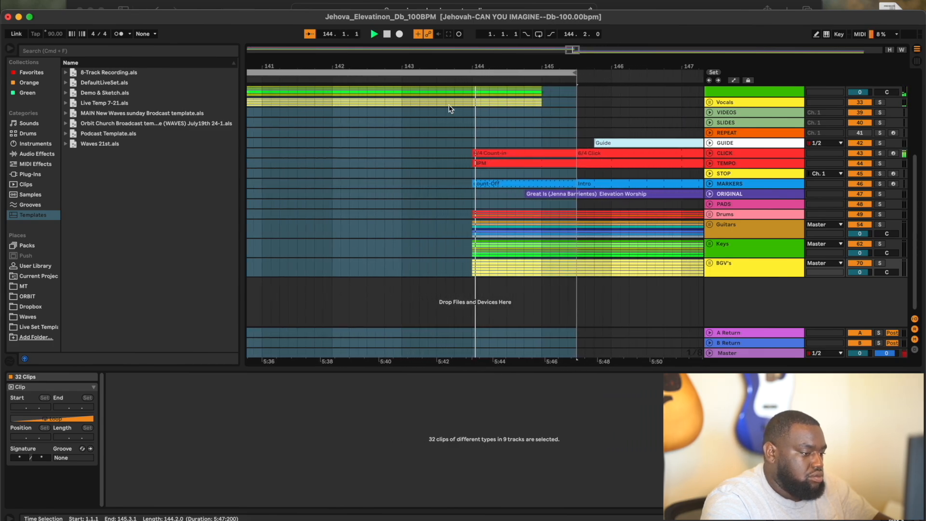
- Deselect the clips, then stop playback and return the position to 1.1.1
{"action": "left_click", "coordinate": [544, 121]}
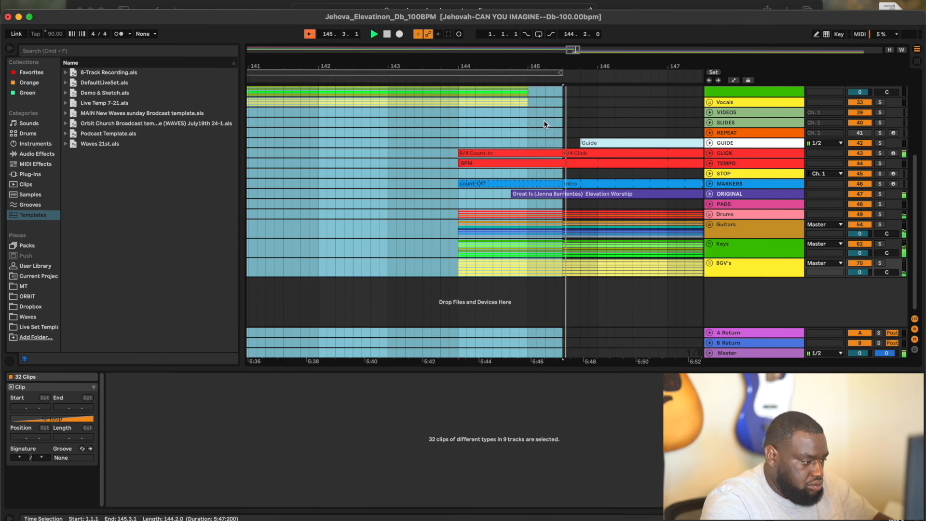
{"action": "left_click", "coordinate": [544, 122]}
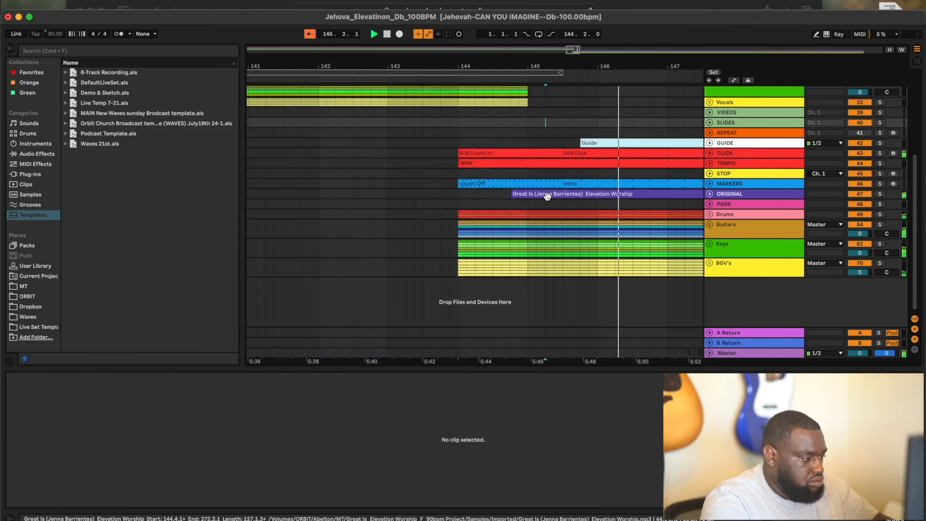
{"action": "scroll", "coordinate": [547, 197], "scroll_direction": "down", "scroll_amount": 6}
{"action": "scroll", "coordinate": [547, 197], "scroll_direction": "down", "scroll_amount": 10}
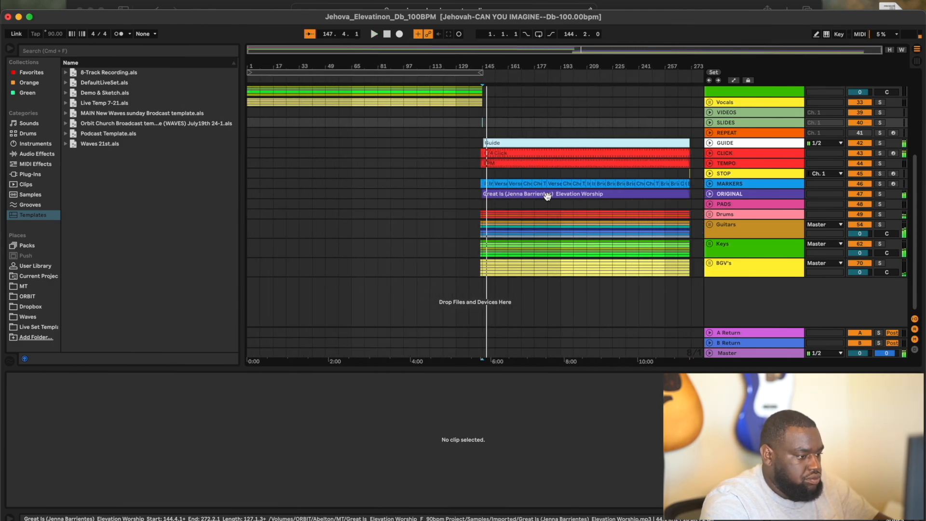
{"action": "left_click", "coordinate": [386, 35]}
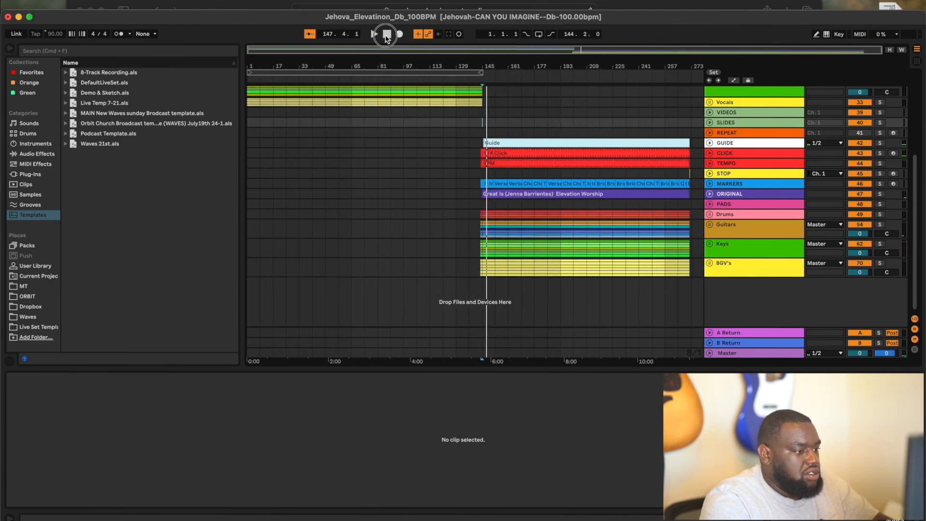
{"action": "left_click", "coordinate": [386, 35]}
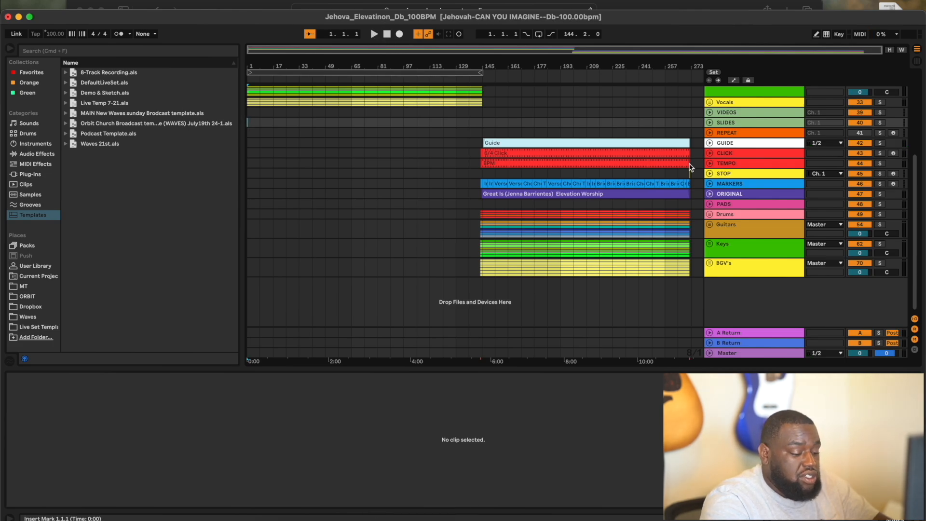
- Place the E - WARM - CHURCHFRONT PADS clip from Session view onto the PADS track at bar 137
{"action": "key", "text": "Tab"}
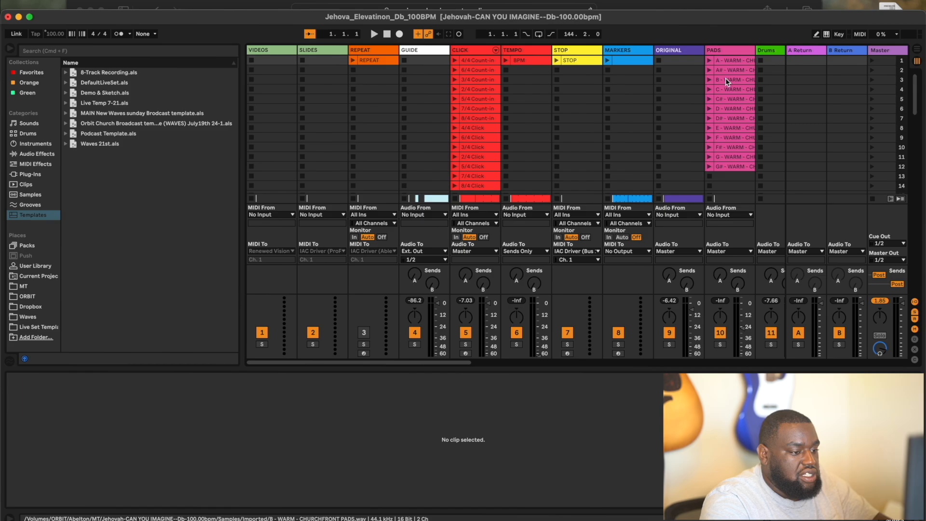
{"action": "left_click", "coordinate": [727, 128]}
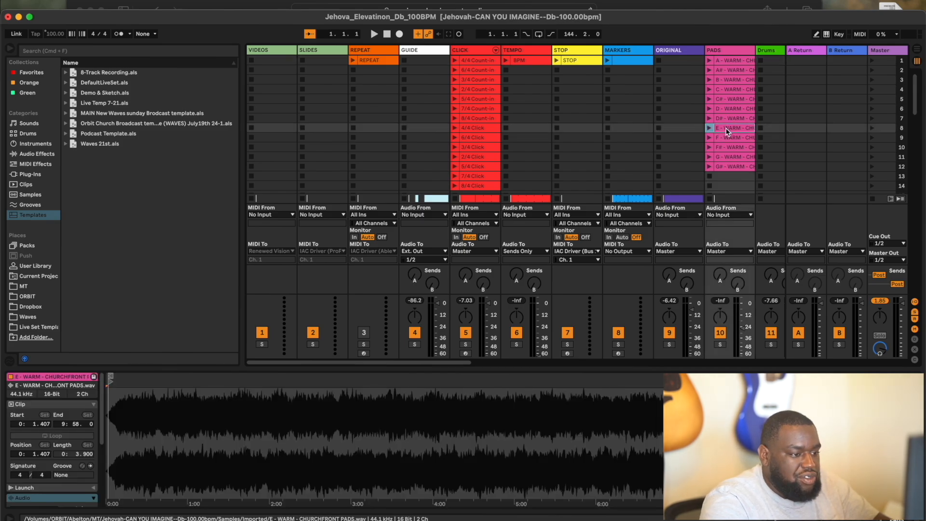
{"action": "key", "text": "Tab"}
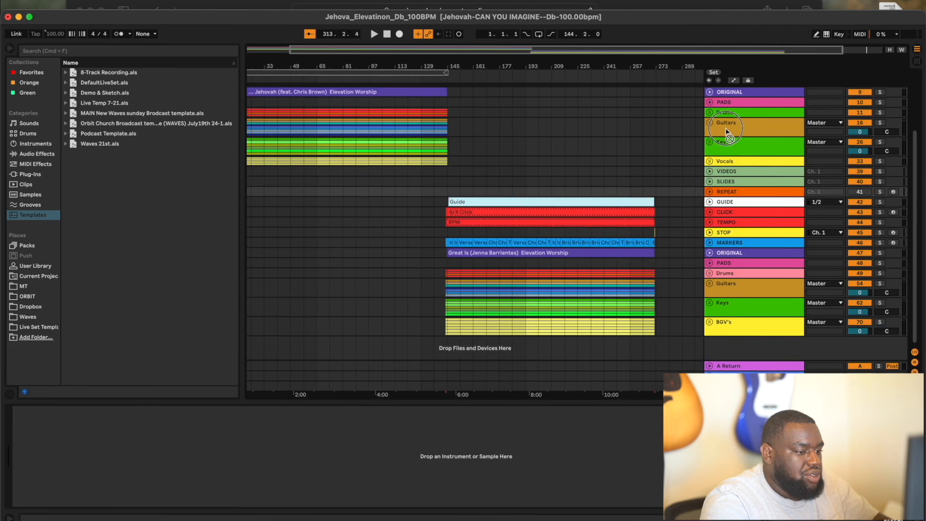
{"action": "left_click_drag", "start_coordinate": [727, 130], "coordinate": [404, 261]}
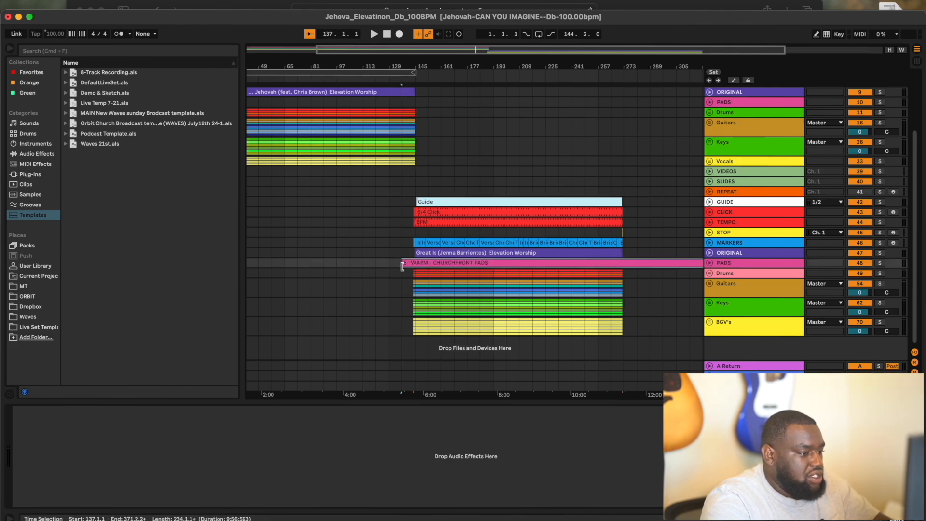
{"action": "scroll", "coordinate": [500, 228], "scroll_direction": "up", "scroll_amount": 5}
{"action": "scroll", "coordinate": [500, 227], "scroll_direction": "down", "scroll_amount": 10}
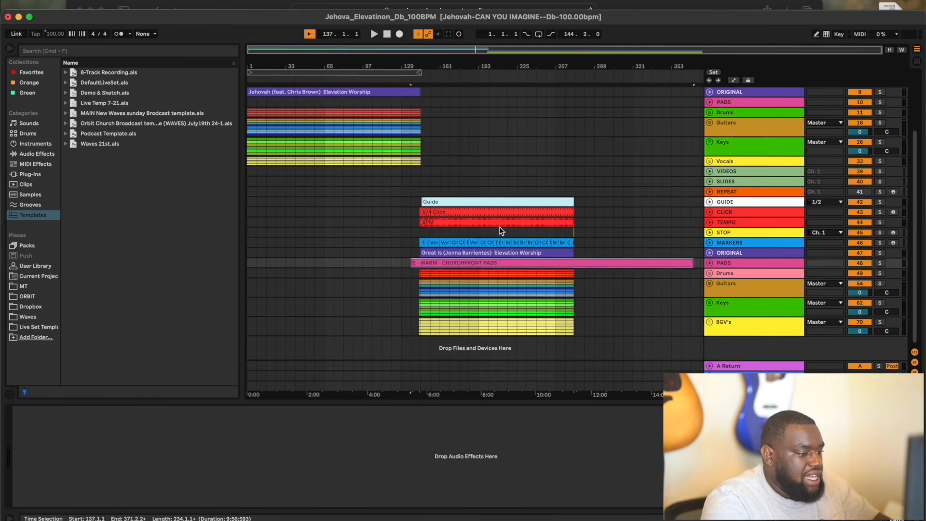
{"action": "key", "text": "Tab"}
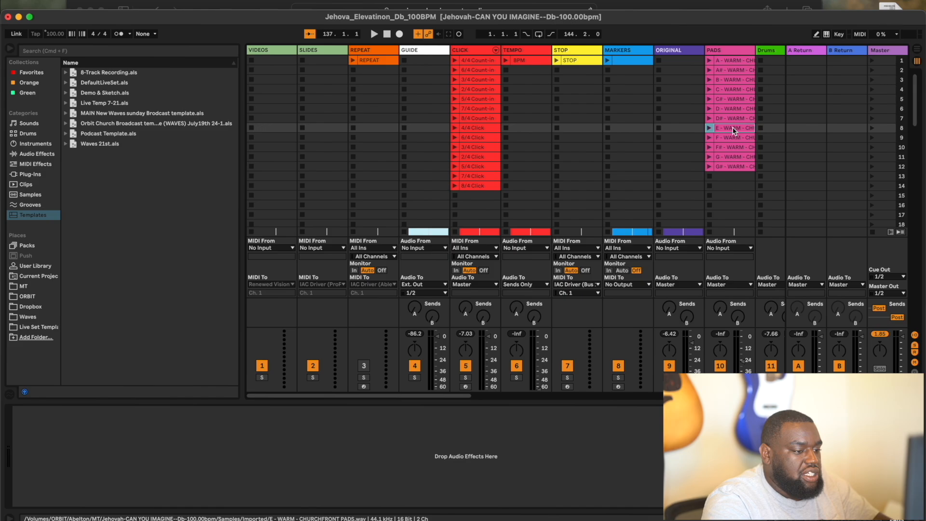
{"action": "key", "text": "Tab"}
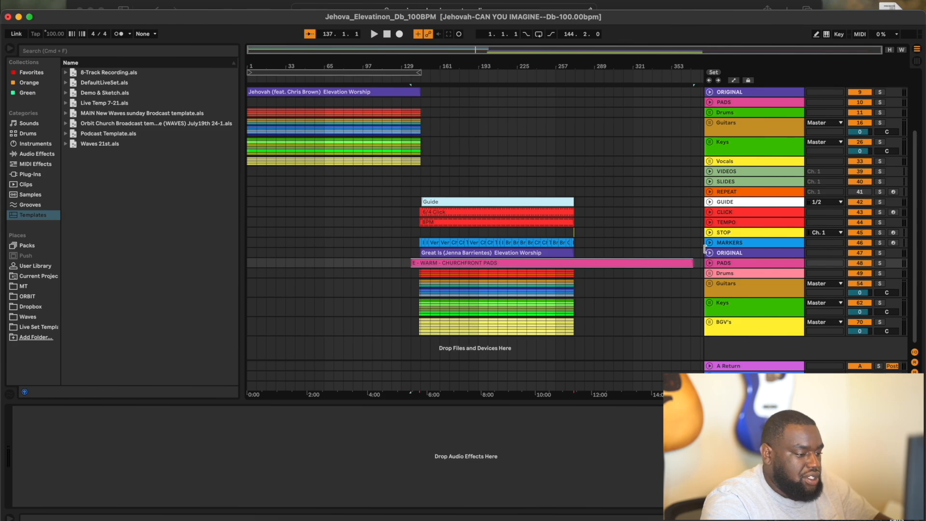
- Move the E pad clip later so it starts near bar 143.4, before the Great Is count-off
{"action": "scroll", "coordinate": [424, 253], "scroll_direction": "up", "scroll_amount": 10}
{"action": "scroll", "coordinate": [425, 255], "scroll_direction": "up", "scroll_amount": 3}
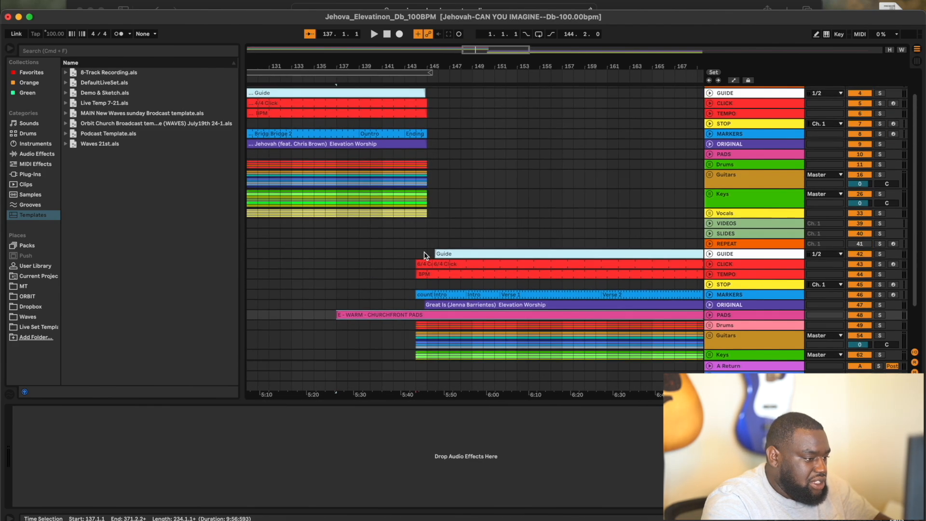
{"action": "left_click_drag", "start_coordinate": [349, 315], "coordinate": [429, 314]}
{"action": "scroll", "coordinate": [415, 315], "scroll_direction": "up", "scroll_amount": 8}
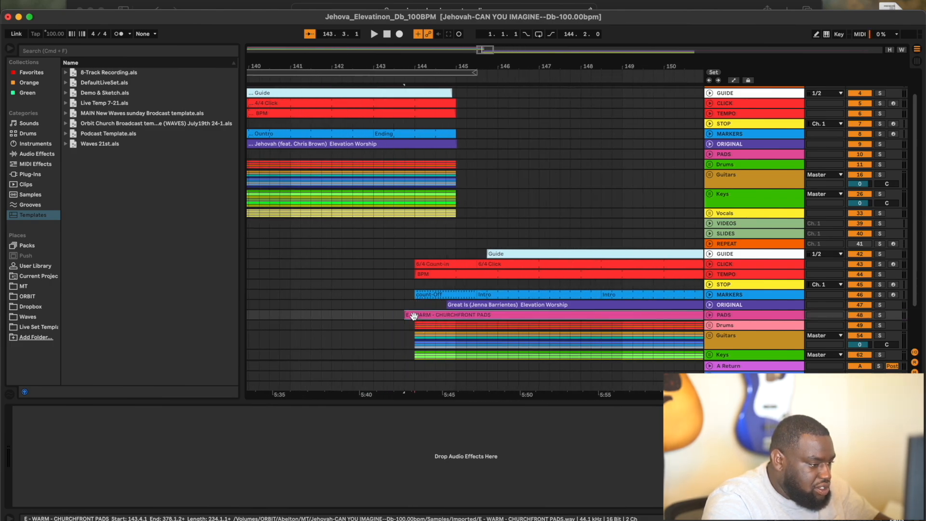
- Add a fade-in at the pad clip's start, then unfold the PADS track near the song's end
{"action": "left_click", "coordinate": [709, 315]}
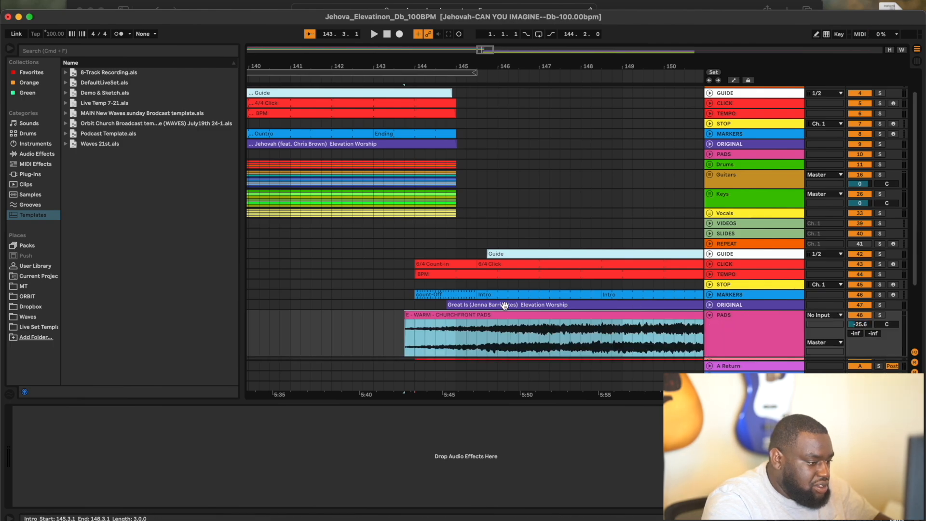
{"action": "left_click", "coordinate": [406, 331]}
{"action": "left_click_drag", "start_coordinate": [406, 324], "coordinate": [554, 324]}
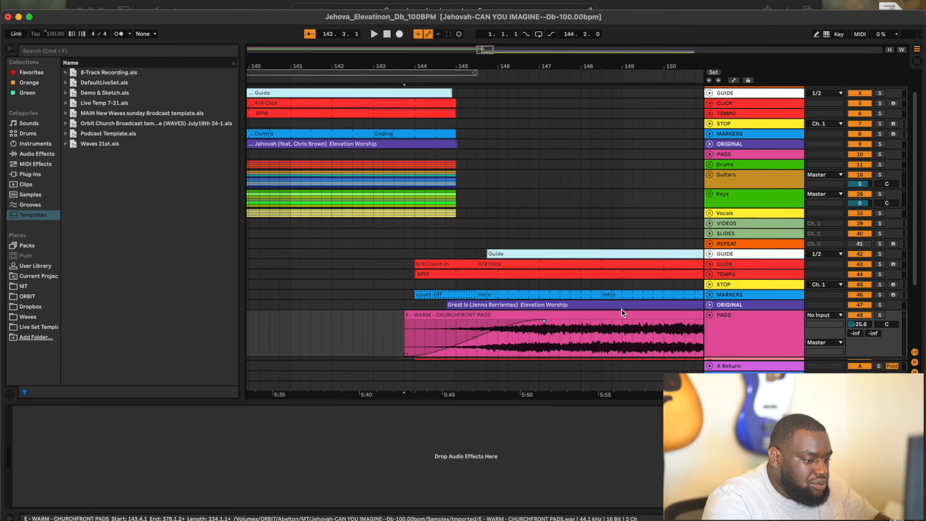
{"action": "left_click", "coordinate": [709, 315]}
{"action": "scroll", "coordinate": [545, 254], "scroll_direction": "down", "scroll_amount": 10}
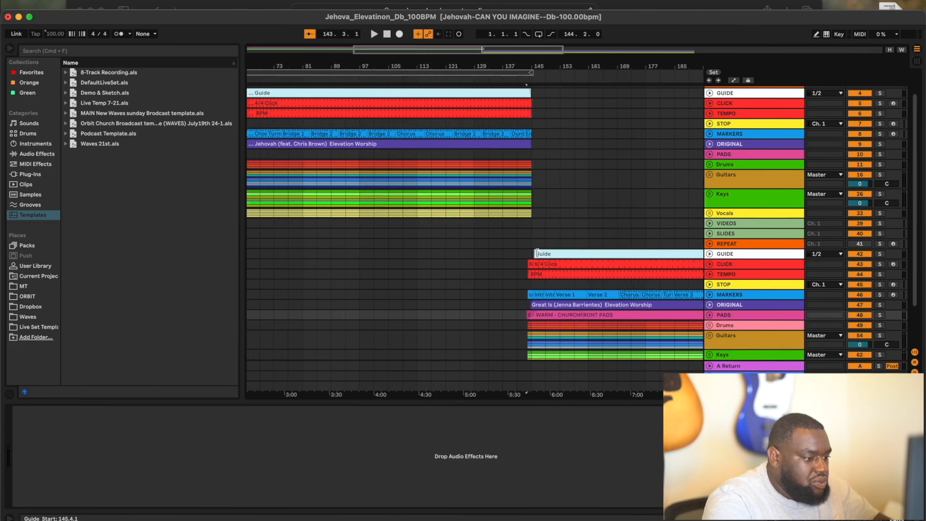
{"action": "scroll", "coordinate": [535, 251], "scroll_direction": "down", "scroll_amount": 3}
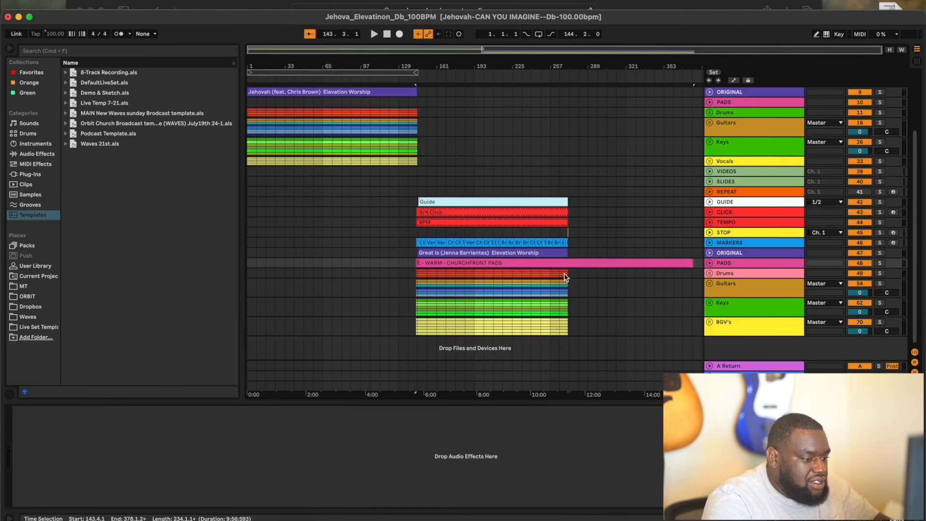
{"action": "scroll", "coordinate": [566, 277], "scroll_direction": "up", "scroll_amount": 10}
{"action": "scroll", "coordinate": [567, 278], "scroll_direction": "right", "scroll_amount": 3}
{"action": "scroll", "coordinate": [502, 269], "scroll_direction": "up", "scroll_amount": 8}
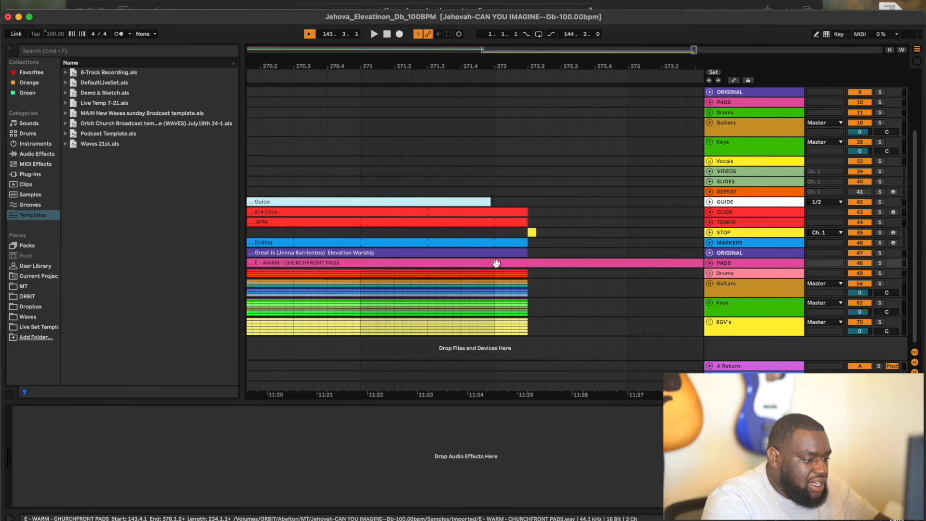
{"action": "left_click", "coordinate": [713, 264]}
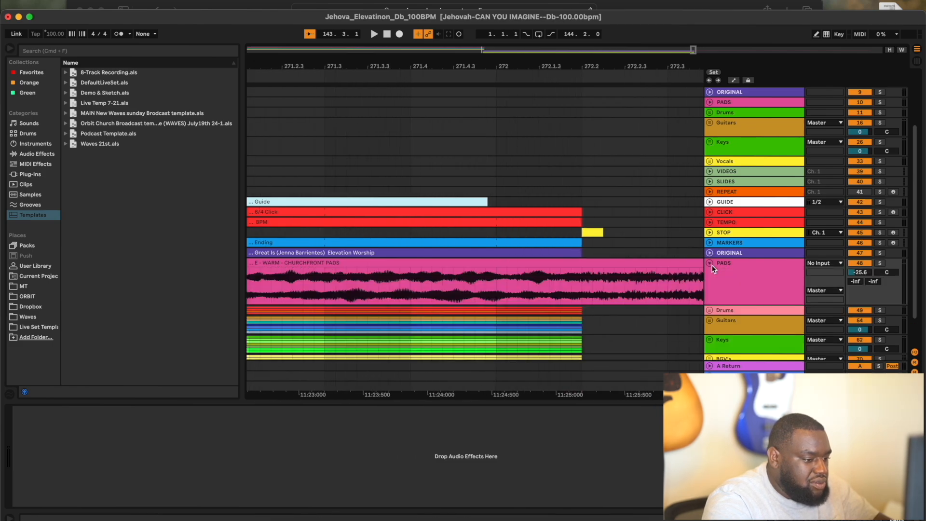
- Split the E pad clip at bar 272.2, delete the tail, and fade out its end
{"action": "right_click", "coordinate": [582, 281]}
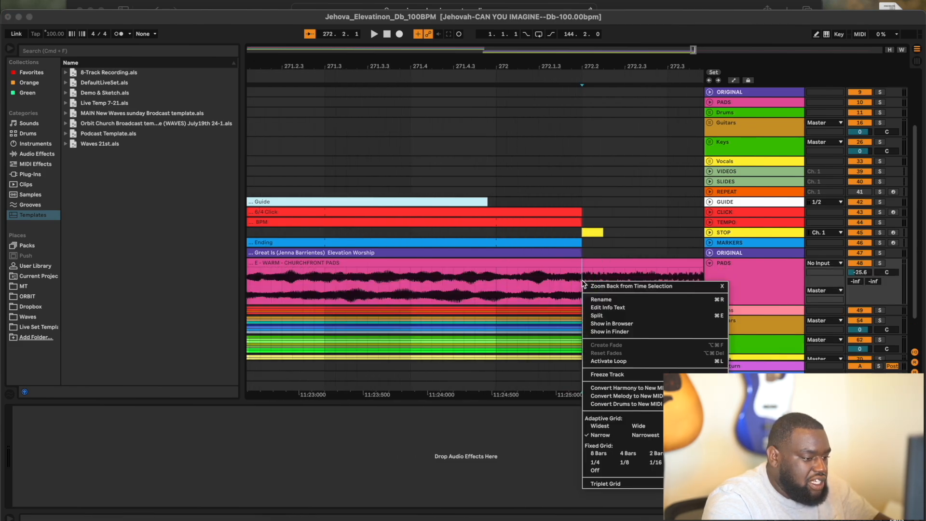
{"action": "left_click", "coordinate": [597, 316]}
{"action": "left_click", "coordinate": [626, 262]}
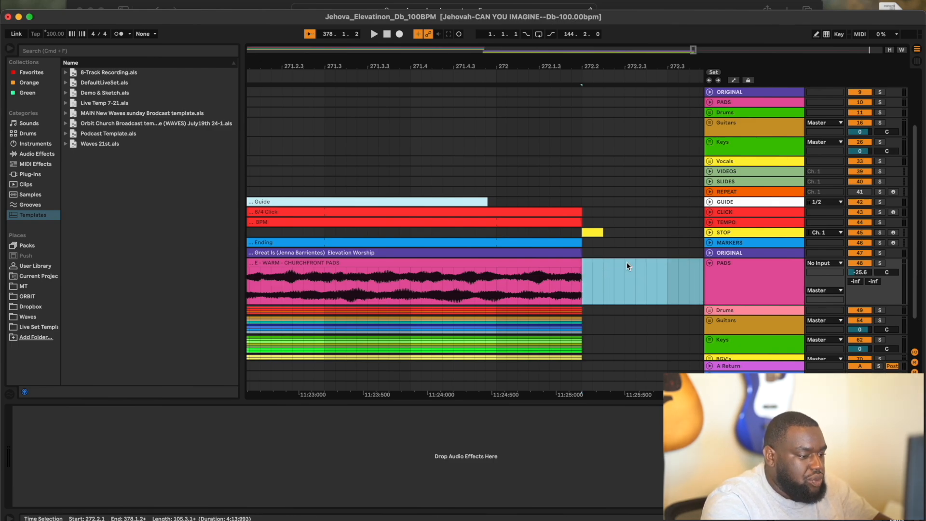
{"action": "key", "text": "Delete"}
{"action": "left_click", "coordinate": [625, 263]}
{"action": "left_click_drag", "start_coordinate": [579, 273], "coordinate": [503, 269]}
{"action": "left_click", "coordinate": [710, 263]}
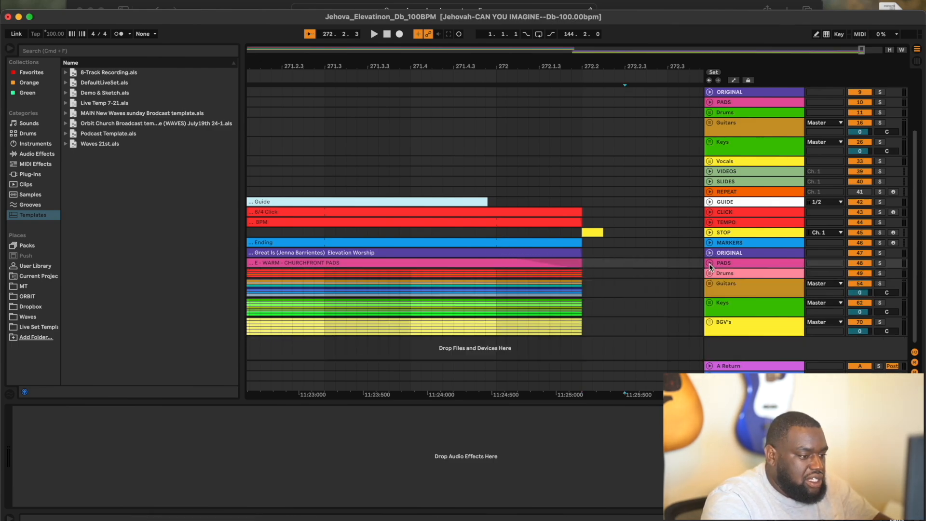
- Fit Great Is into view and check the service order in Planning Center
{"action": "key", "text": "w"}
{"action": "scroll", "coordinate": [477, 269], "scroll_direction": "down", "scroll_amount": 3}
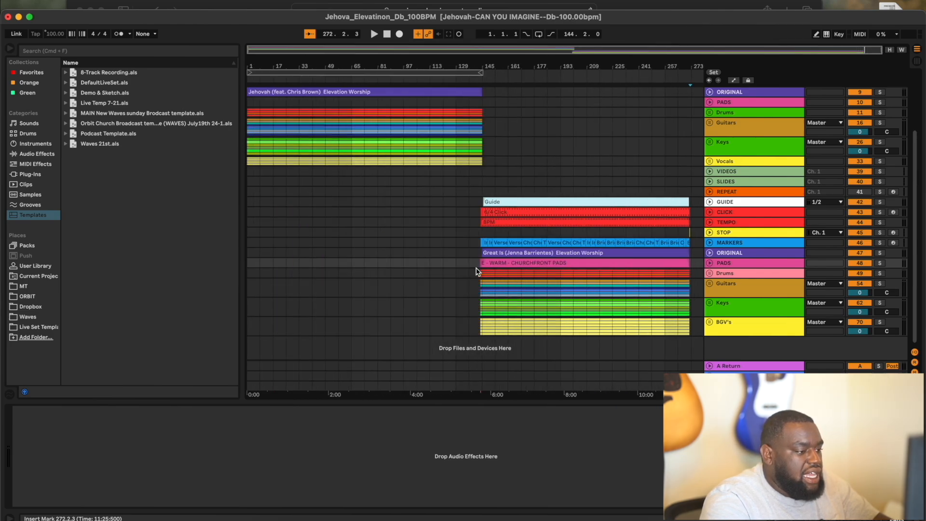
{"action": "left_click", "coordinate": [355, 517]}
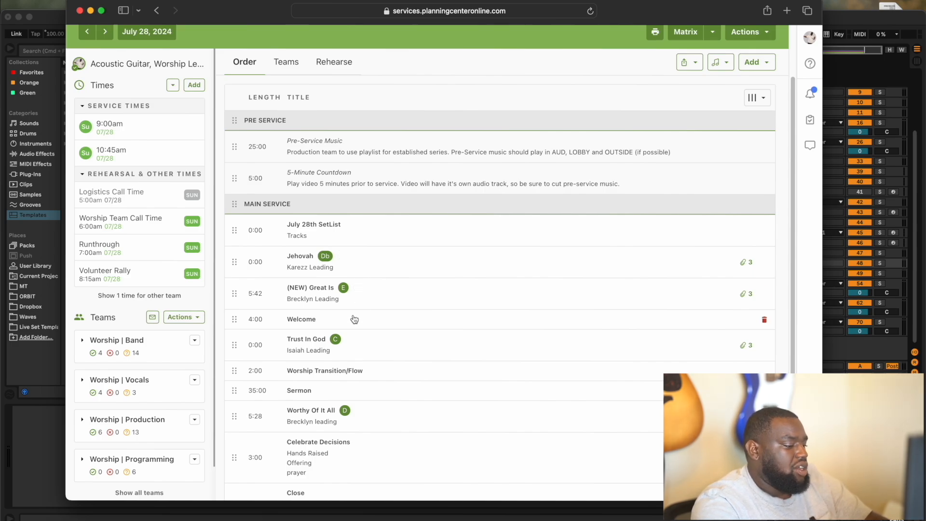
{"action": "left_click", "coordinate": [859, 17]}
{"action": "scroll", "coordinate": [614, 224], "scroll_direction": "up", "scroll_amount": 10}
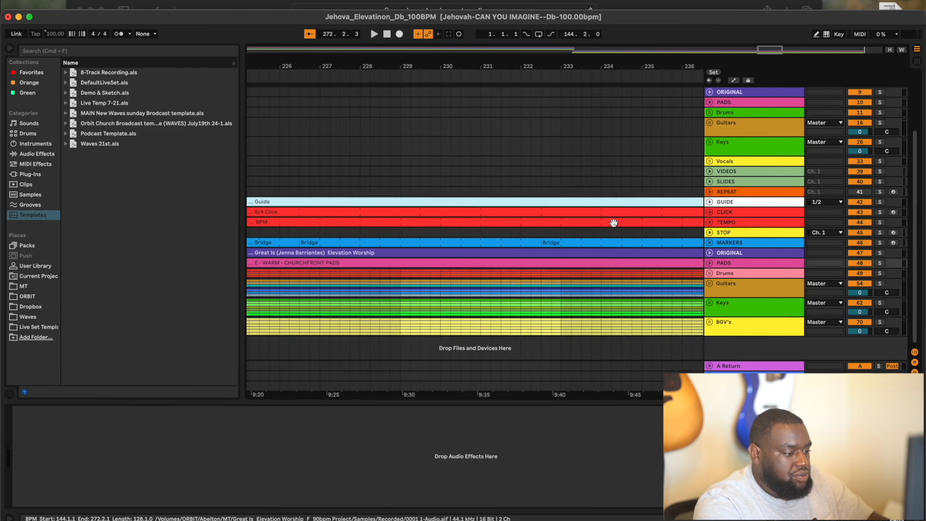
- Delete the stray STOP clip at bar 272.2
{"action": "scroll", "coordinate": [614, 222], "scroll_direction": "down", "scroll_amount": 10}
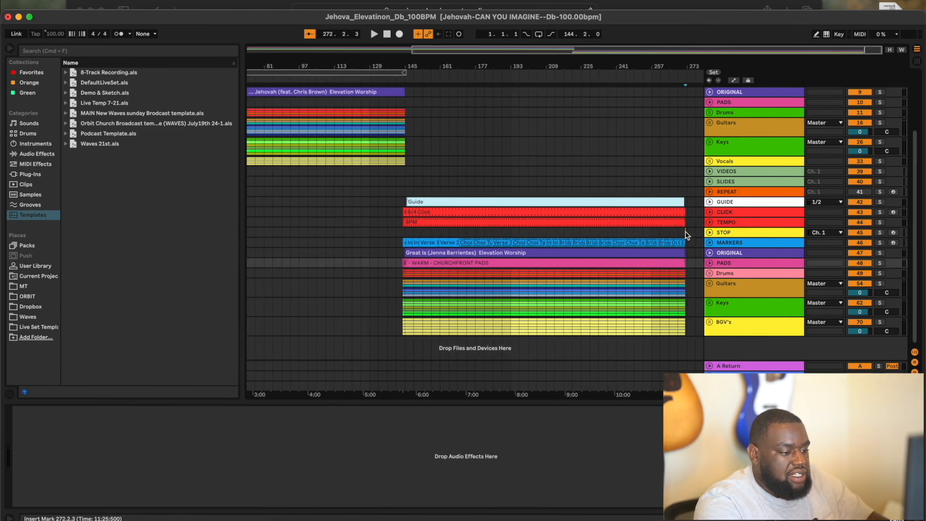
{"action": "scroll", "coordinate": [687, 236], "scroll_direction": "up", "scroll_amount": 10}
{"action": "scroll", "coordinate": [686, 237], "scroll_direction": "up", "scroll_amount": 5}
{"action": "scroll", "coordinate": [619, 243], "scroll_direction": "up", "scroll_amount": 10}
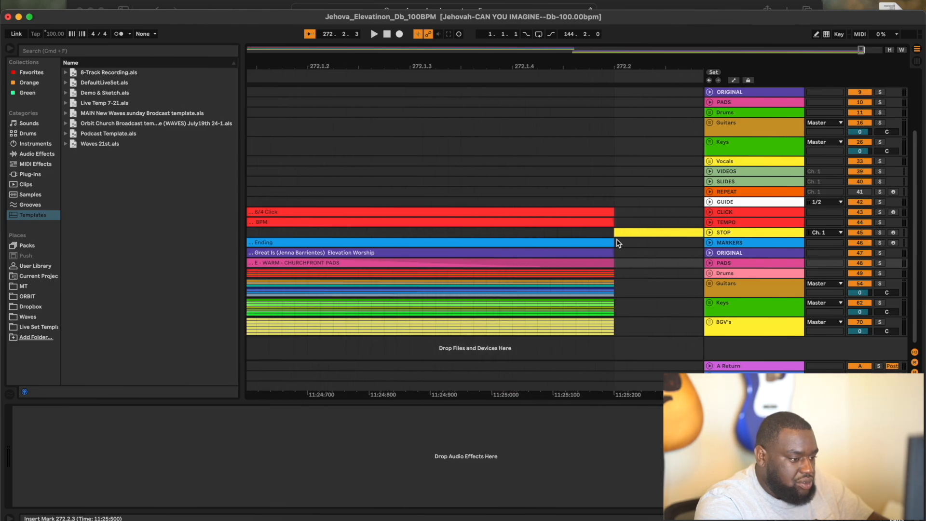
{"action": "left_click", "coordinate": [635, 232]}
{"action": "scroll", "coordinate": [642, 231], "scroll_direction": "down", "scroll_amount": 3}
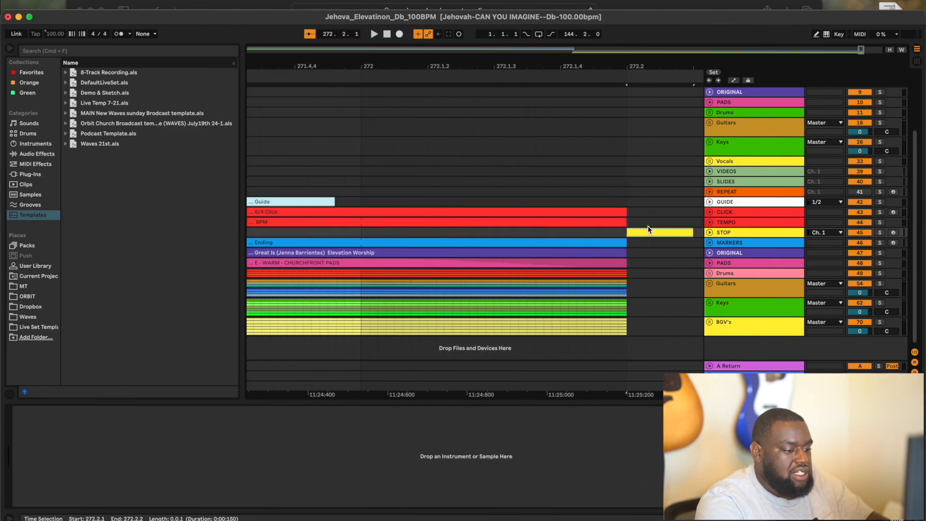
{"action": "key", "text": "Delete"}
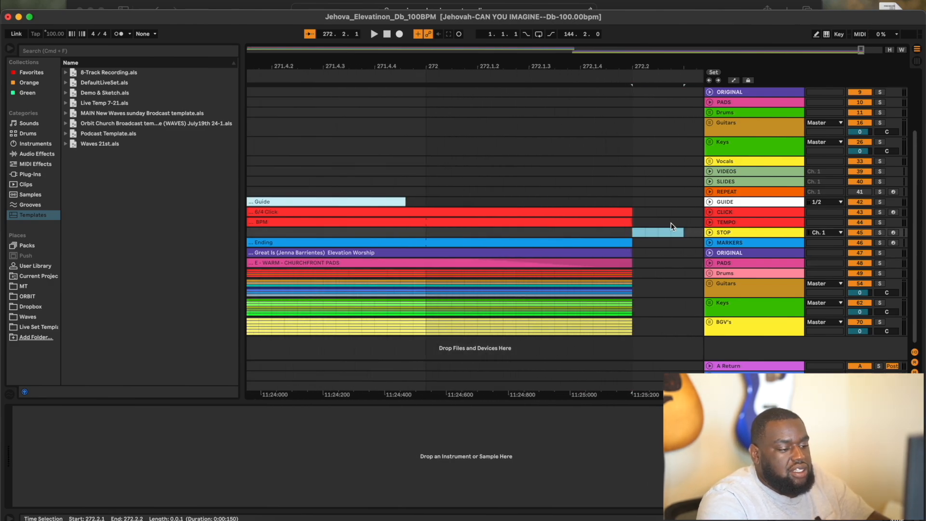
{"action": "scroll", "coordinate": [672, 241], "scroll_direction": "down", "scroll_amount": 15}
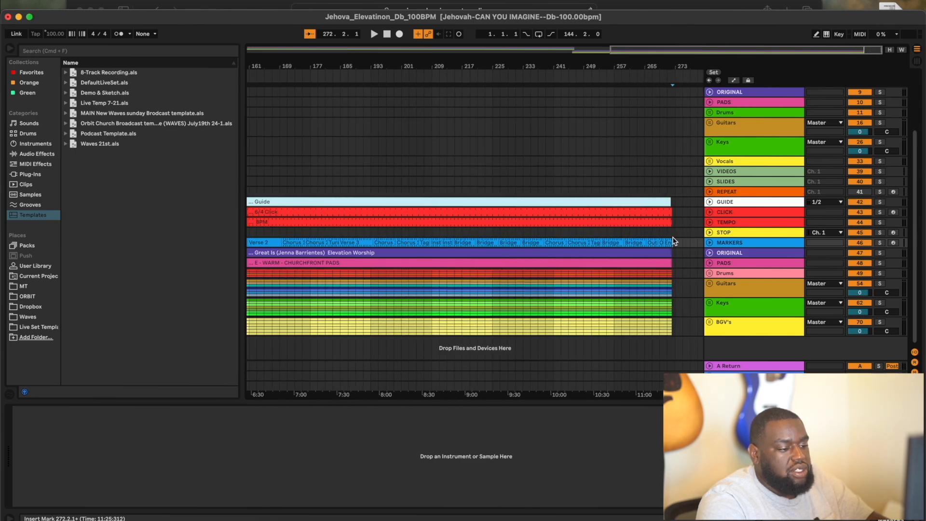
{"action": "scroll", "coordinate": [674, 241], "scroll_direction": "down", "scroll_amount": 5}
{"action": "scroll", "coordinate": [674, 241], "scroll_direction": "up", "scroll_amount": 4}
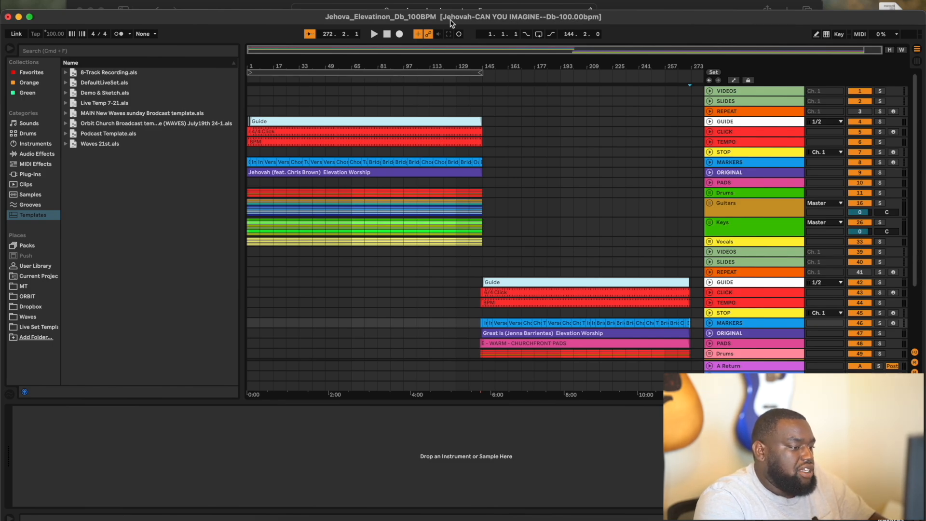
- Enable the arrangement loop, starting at 272.2.1 and about 32 bars long
{"action": "left_click", "coordinate": [539, 33]}
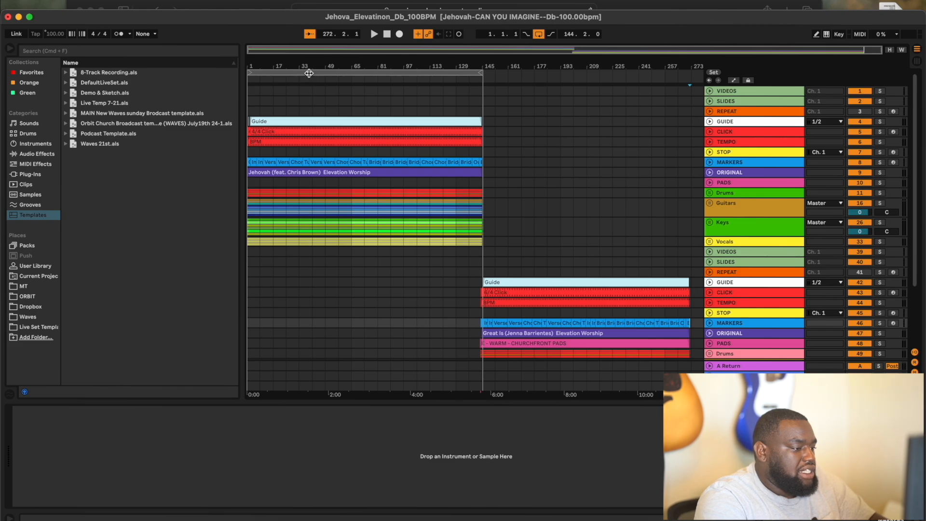
{"action": "left_click_drag", "start_coordinate": [308, 73], "coordinate": [681, 137]}
{"action": "scroll", "coordinate": [595, 280], "scroll_direction": "up", "scroll_amount": 10}
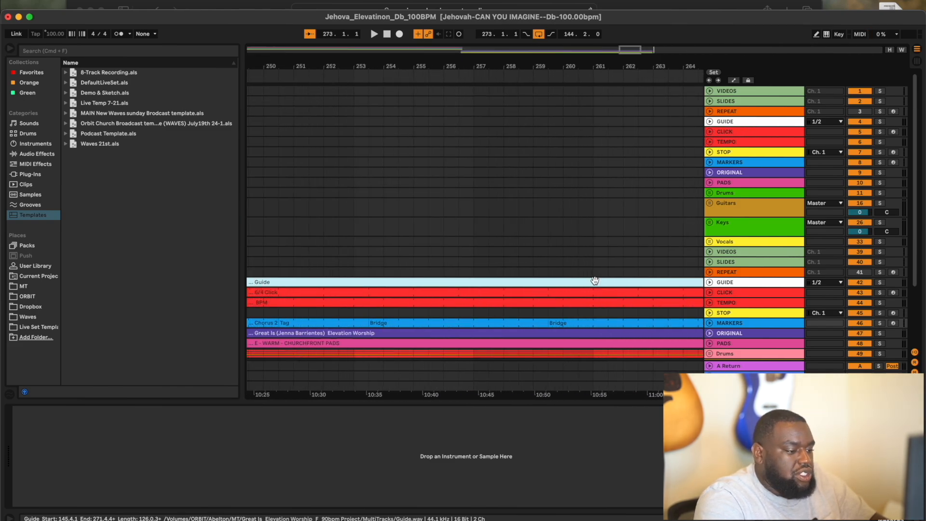
{"action": "scroll", "coordinate": [595, 281], "scroll_direction": "right", "scroll_amount": 10}
{"action": "scroll", "coordinate": [595, 282], "scroll_direction": "down", "scroll_amount": 3}
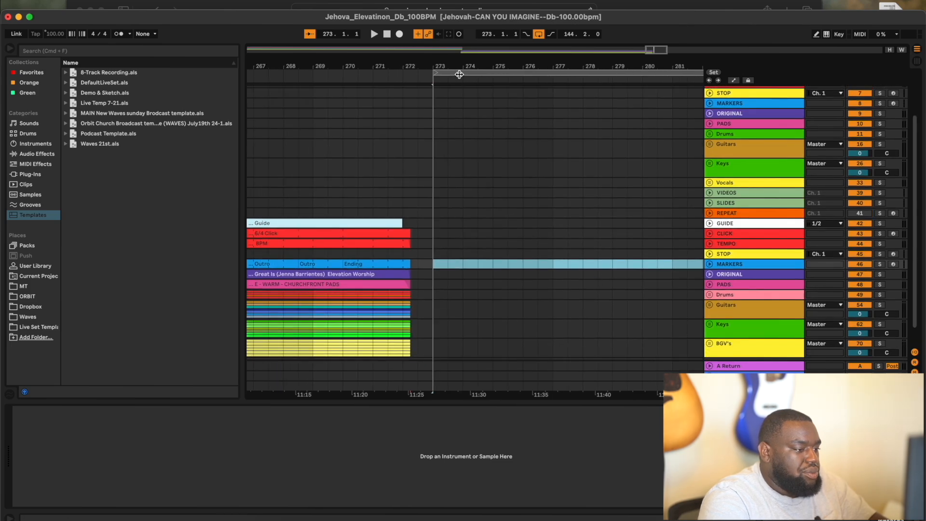
{"action": "left_click_drag", "start_coordinate": [459, 73], "coordinate": [444, 72]}
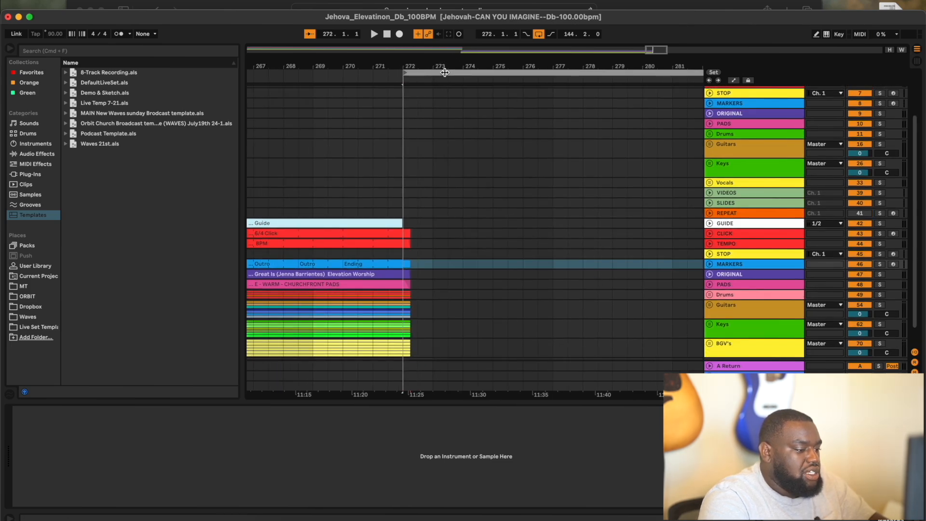
{"action": "scroll", "coordinate": [390, 261], "scroll_direction": "up", "scroll_amount": 10}
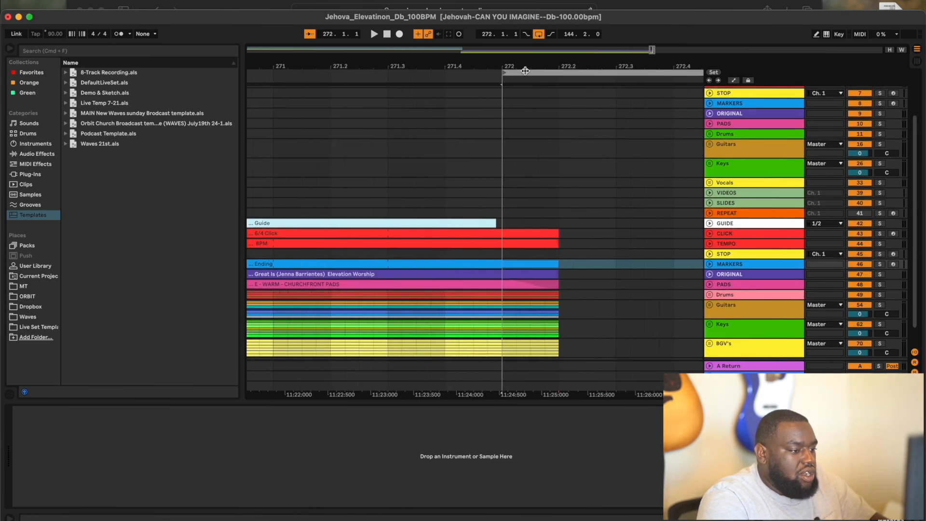
{"action": "left_click_drag", "start_coordinate": [525, 71], "coordinate": [585, 81]}
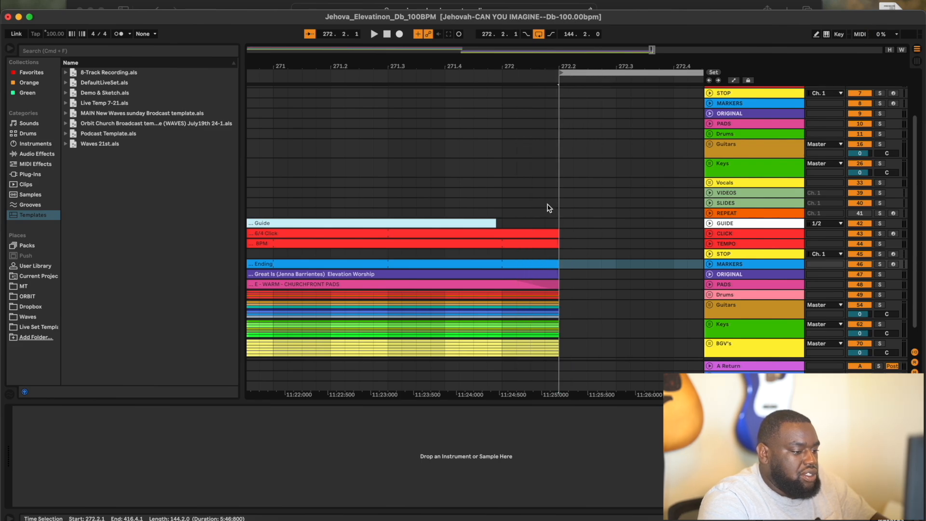
{"action": "scroll", "coordinate": [548, 238], "scroll_direction": "down", "scroll_amount": 15}
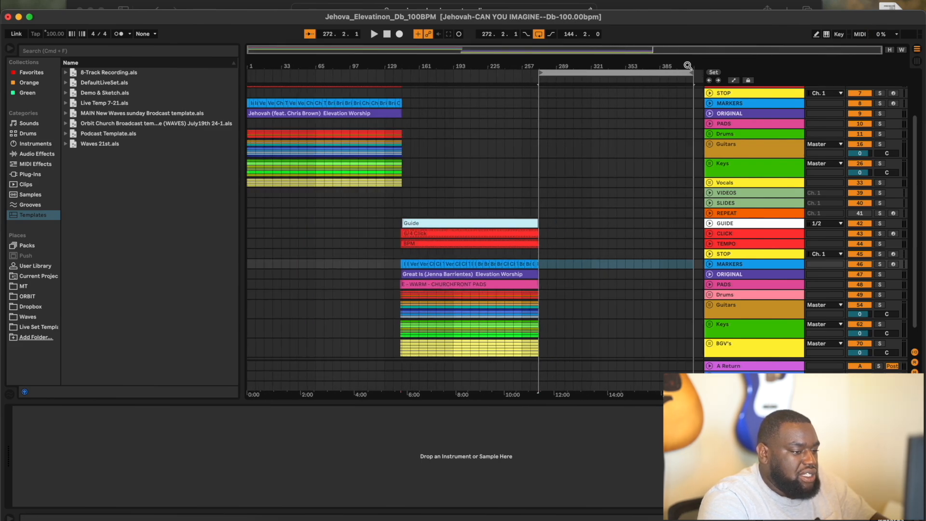
{"action": "left_click_drag", "start_coordinate": [687, 71], "coordinate": [576, 81]}
{"action": "left_click", "coordinate": [617, 264]}
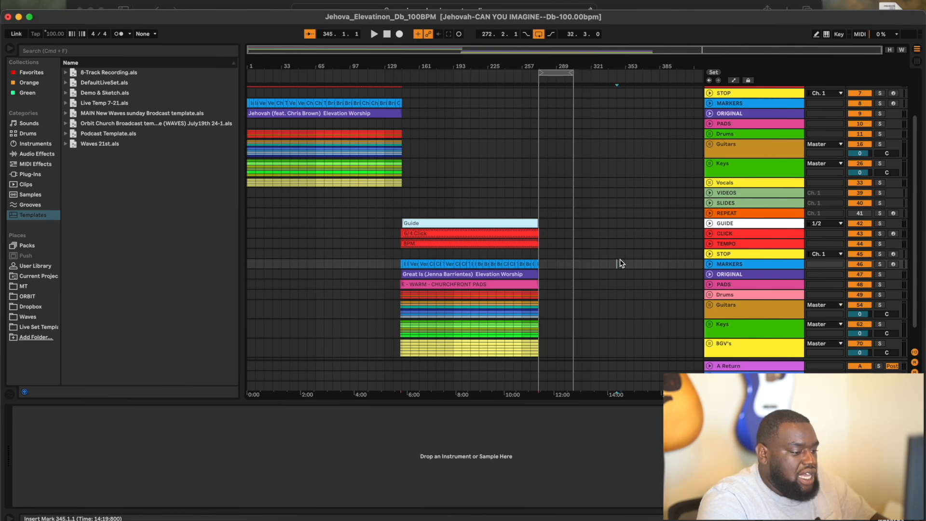
- Check the Planning Center service order, then open a Finder window on the ORBIT drive
{"action": "left_click", "coordinate": [356, 519]}
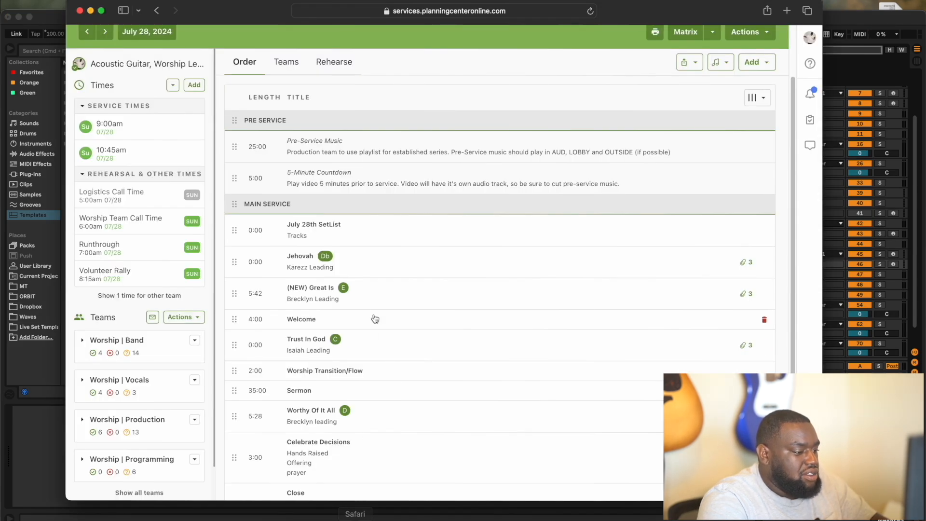
{"action": "left_click", "coordinate": [90, 11]}
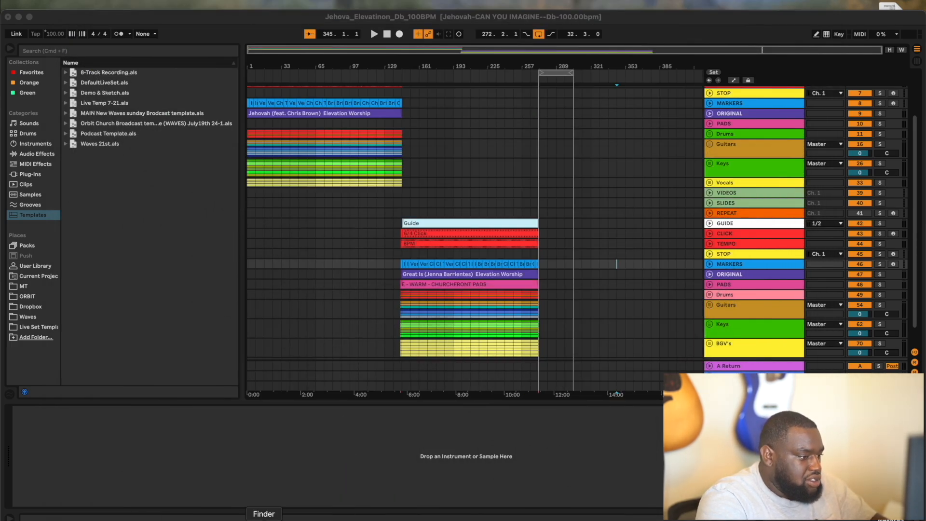
{"action": "left_click", "coordinate": [263, 517]}
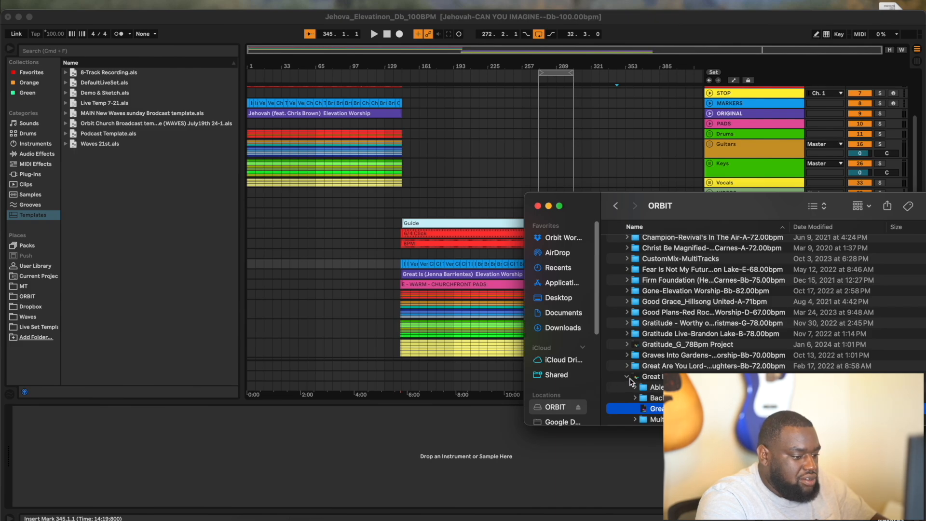
- Drag Trust In God_Elevation_C_74bpm.als from the ORBIT drive's Trust In God folder into the arrangement
{"action": "left_click", "coordinate": [627, 376]}
{"action": "scroll", "coordinate": [699, 338], "scroll_direction": "down", "scroll_amount": 20}
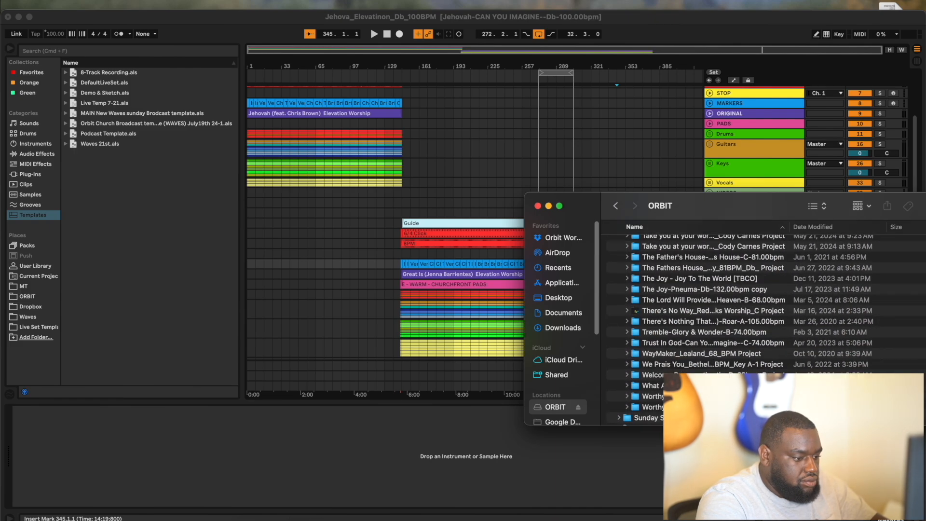
{"action": "scroll", "coordinate": [700, 328], "scroll_direction": "down", "scroll_amount": 4}
{"action": "scroll", "coordinate": [699, 328], "scroll_direction": "up", "scroll_amount": 7}
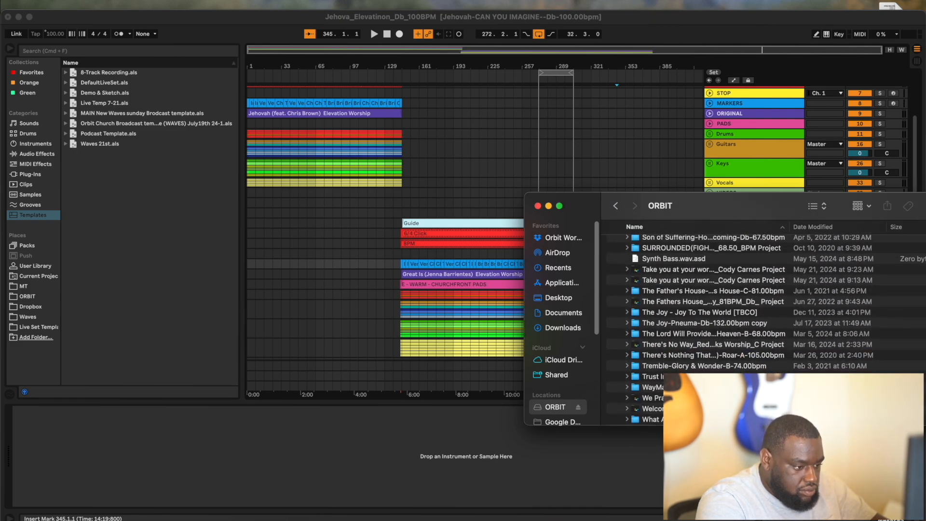
{"action": "scroll", "coordinate": [645, 381], "scroll_direction": "down", "scroll_amount": 1}
{"action": "left_click", "coordinate": [627, 374]}
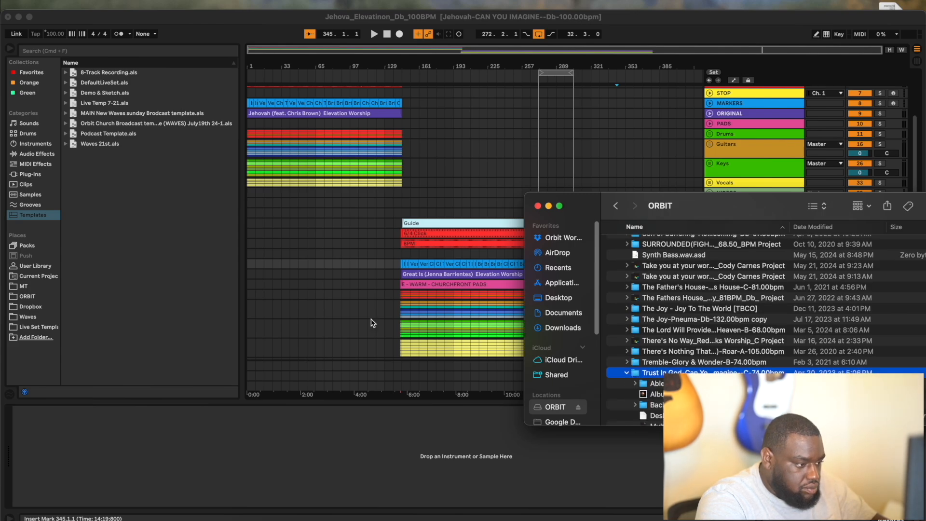
{"action": "scroll", "coordinate": [371, 323], "scroll_direction": "down", "scroll_amount": 2}
{"action": "scroll", "coordinate": [651, 383], "scroll_direction": "down", "scroll_amount": 5}
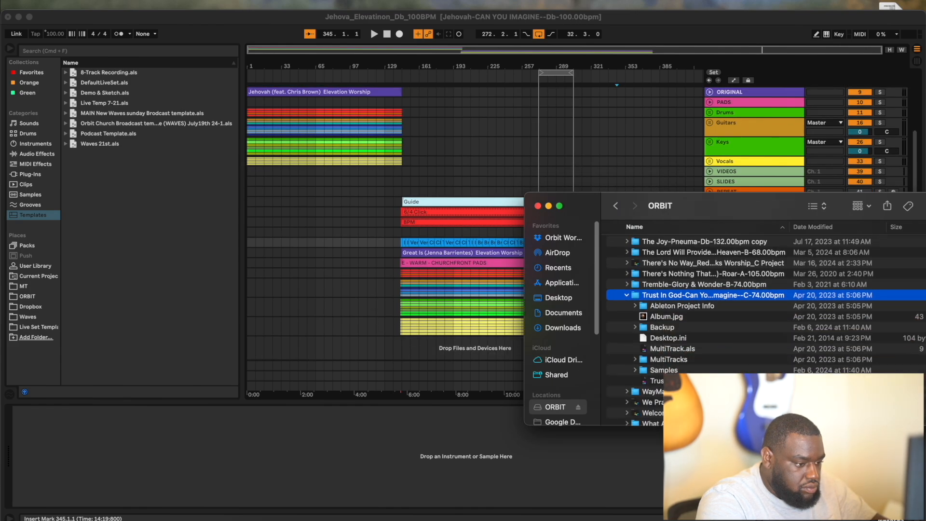
{"action": "left_click", "coordinate": [656, 381]}
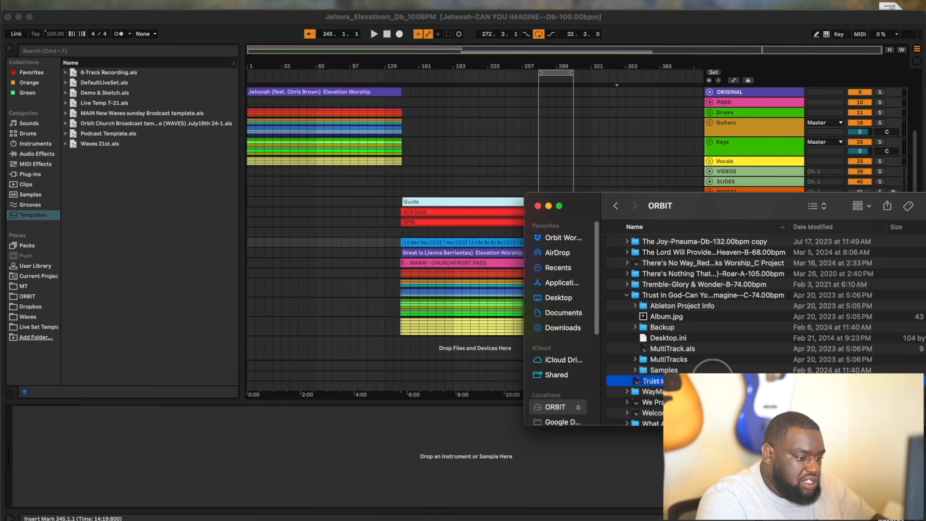
{"action": "left_click_drag", "start_coordinate": [656, 381], "coordinate": [423, 345]}
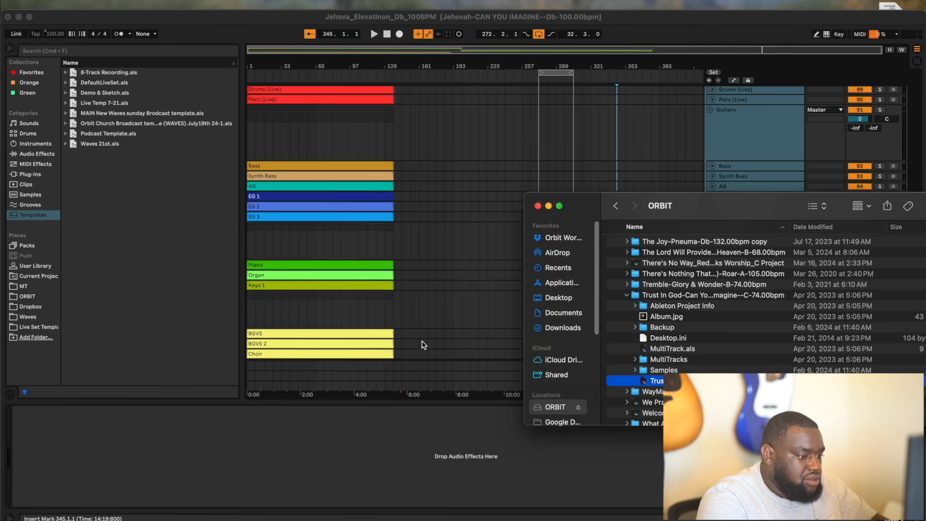
- Fold the imported track groups and select all Trust In God clips from bar 1
{"action": "left_click", "coordinate": [707, 228]}
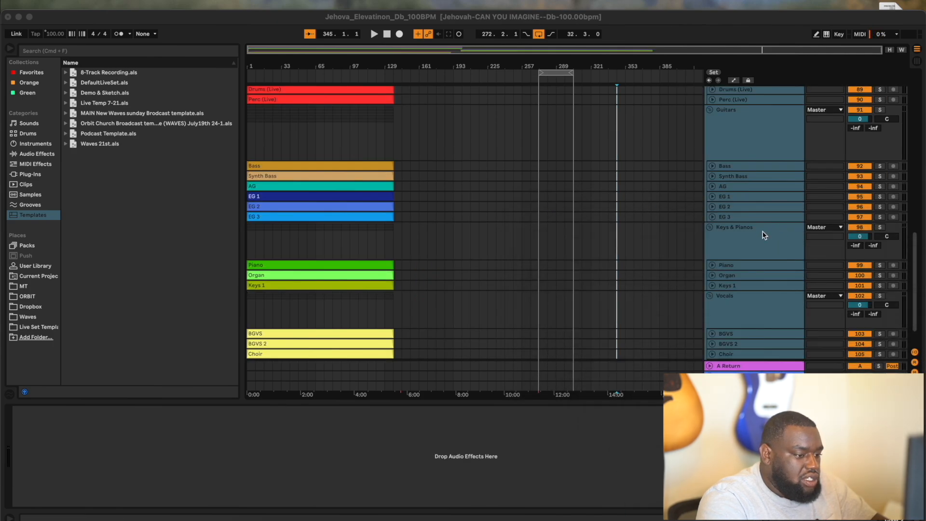
{"action": "left_click", "coordinate": [707, 227]}
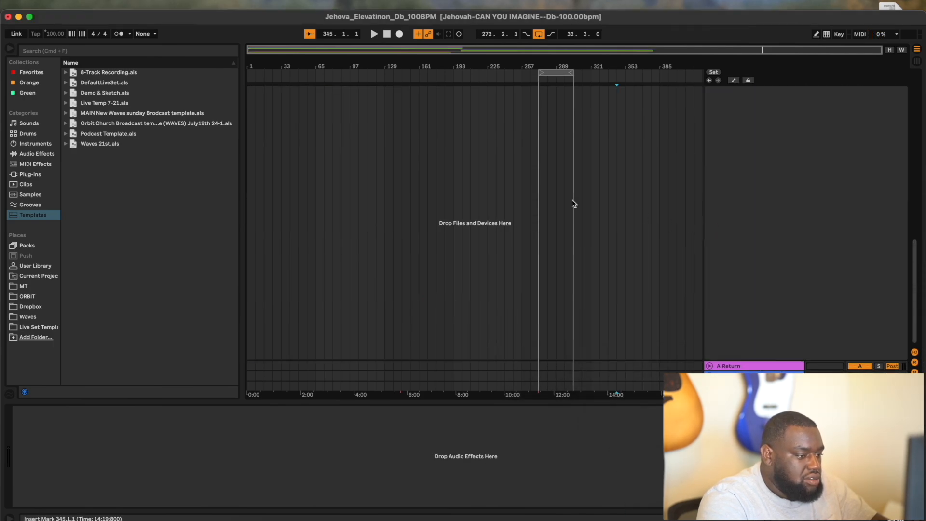
{"action": "scroll", "coordinate": [572, 203], "scroll_direction": "up", "scroll_amount": 10}
{"action": "scroll", "coordinate": [573, 203], "scroll_direction": "down", "scroll_amount": 5}
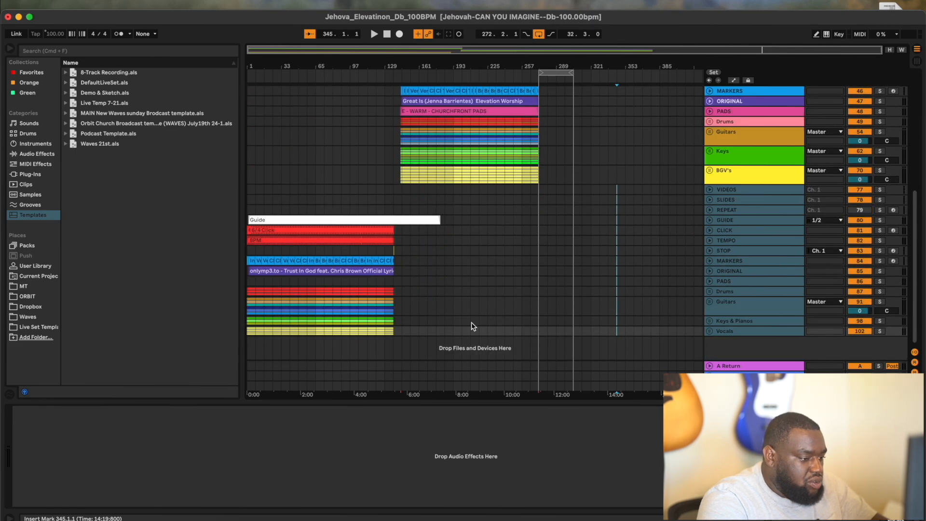
{"action": "left_click_drag", "start_coordinate": [470, 333], "coordinate": [361, 329]}
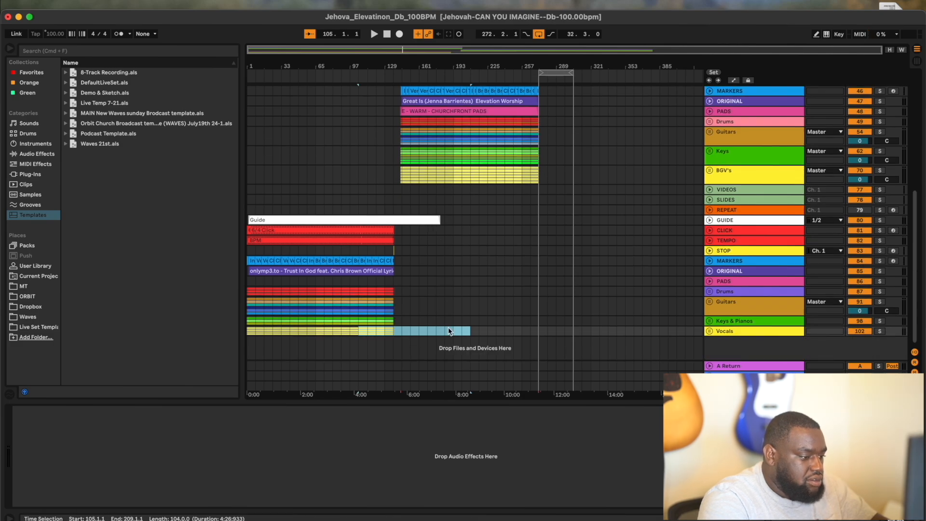
{"action": "left_click", "coordinate": [464, 332]}
{"action": "left_click_drag", "start_coordinate": [464, 332], "coordinate": [162, 197]}
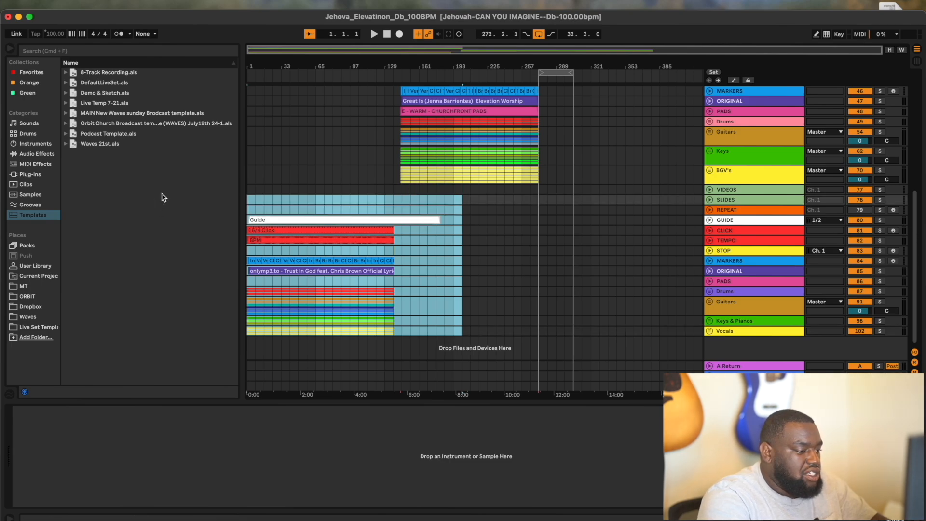
{"action": "left_click", "coordinate": [463, 321]}
{"action": "left_click_drag", "start_coordinate": [465, 333], "coordinate": [180, 192]}
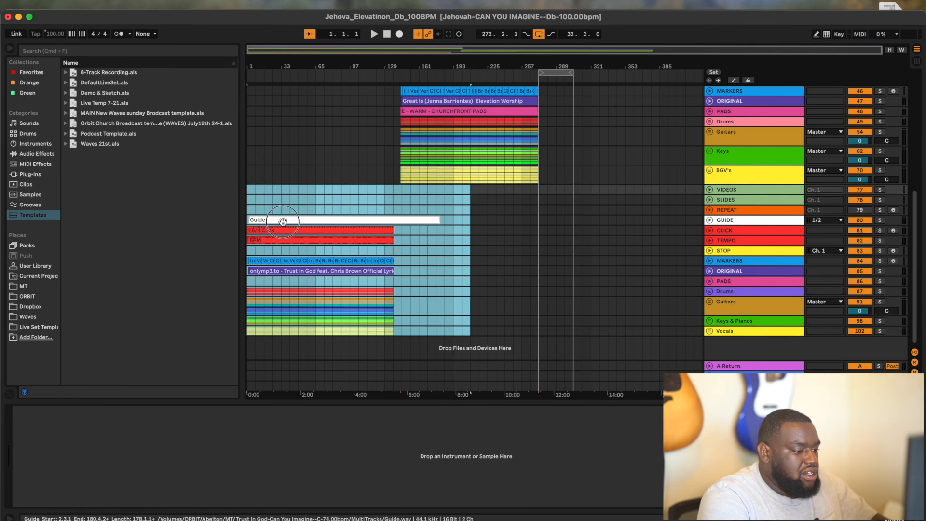
- Move the Trust In God clips to start at bar 305, then glance at Planning Center
{"action": "left_click_drag", "start_coordinate": [283, 221], "coordinate": [607, 224]}
{"action": "scroll", "coordinate": [576, 222], "scroll_direction": "up", "scroll_amount": 6}
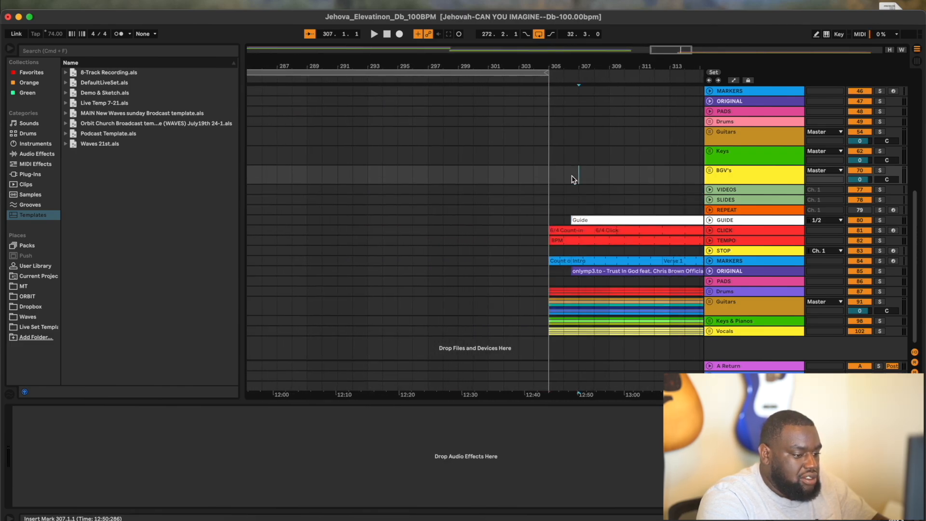
{"action": "scroll", "coordinate": [550, 221], "scroll_direction": "down", "scroll_amount": 6}
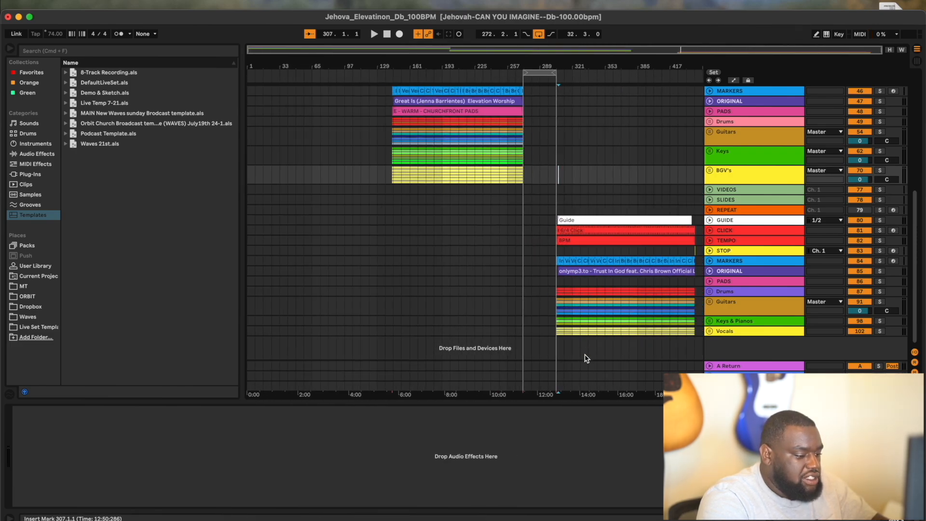
{"action": "left_click", "coordinate": [319, 515]}
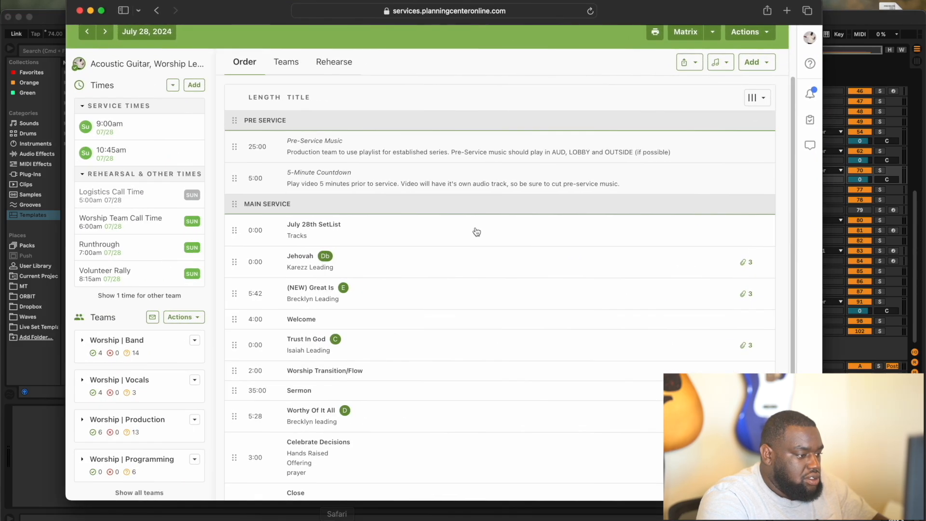
{"action": "key", "text": "super+Tab"}
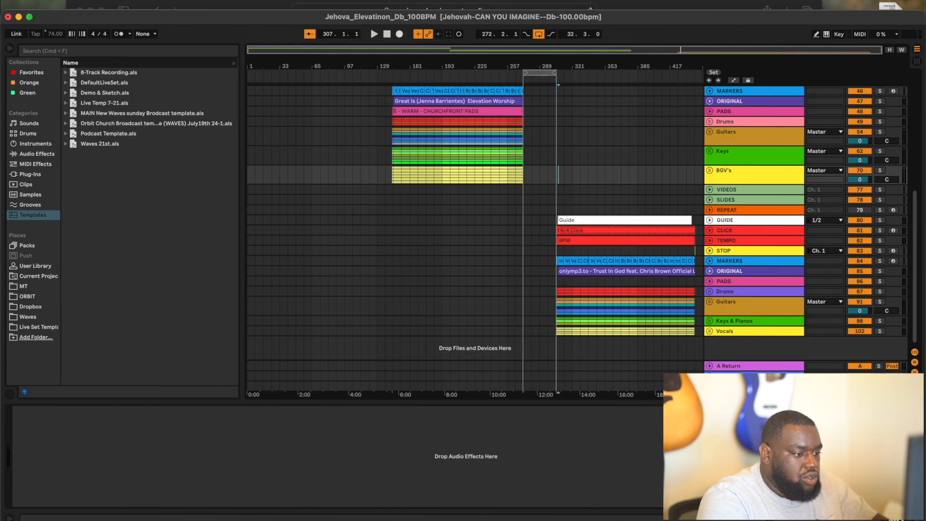
- Drag the C - WARM - CHURCHFRONT PADS clip from Session view onto Trust In God's PADS track
{"action": "key", "text": "Tab"}
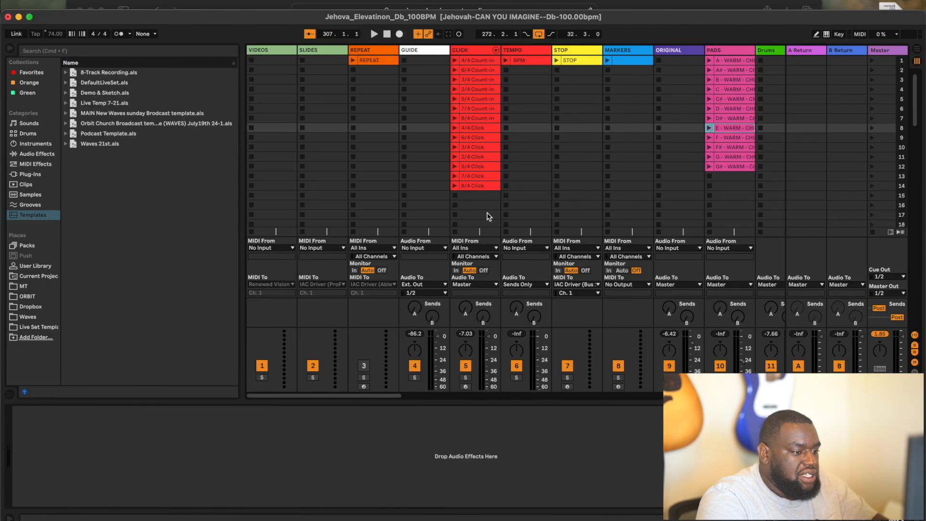
{"action": "left_click", "coordinate": [733, 91]}
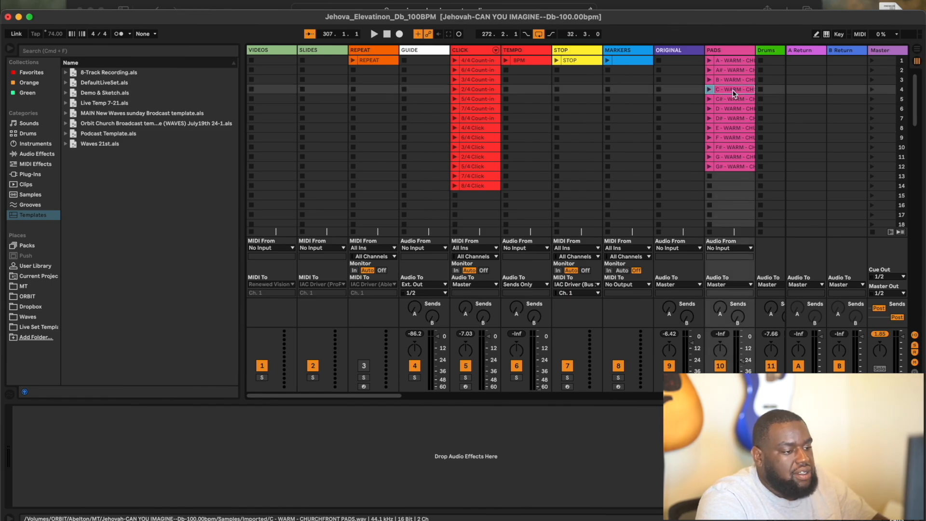
{"action": "left_click_drag", "start_coordinate": [741, 93], "coordinate": [507, 324]}
{"action": "key", "text": "Tab"}
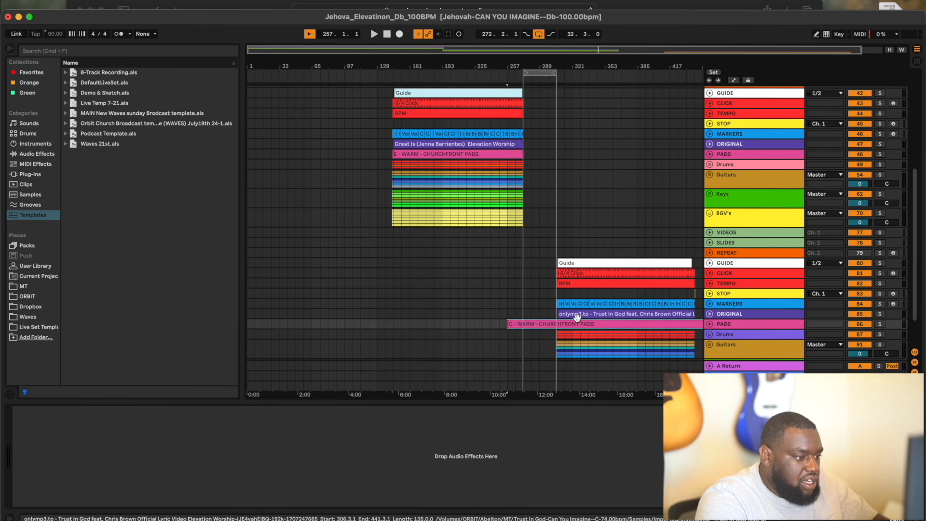
- Move the C pad clip to bar 271, then trim its start to bar 272
{"action": "scroll", "coordinate": [577, 317], "scroll_direction": "down", "scroll_amount": 3}
{"action": "scroll", "coordinate": [506, 268], "scroll_direction": "up", "scroll_amount": 10}
{"action": "scroll", "coordinate": [506, 268], "scroll_direction": "down", "scroll_amount": 2}
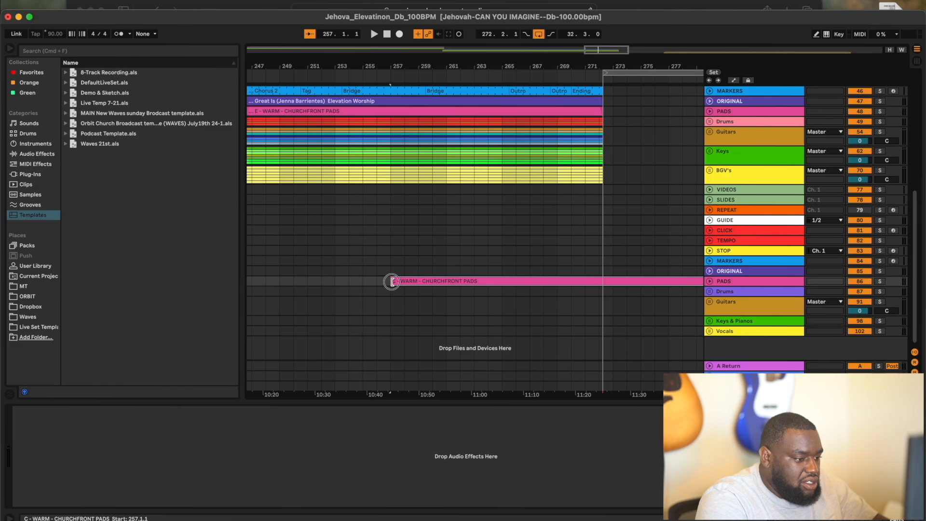
{"action": "left_click_drag", "start_coordinate": [392, 283], "coordinate": [593, 287]}
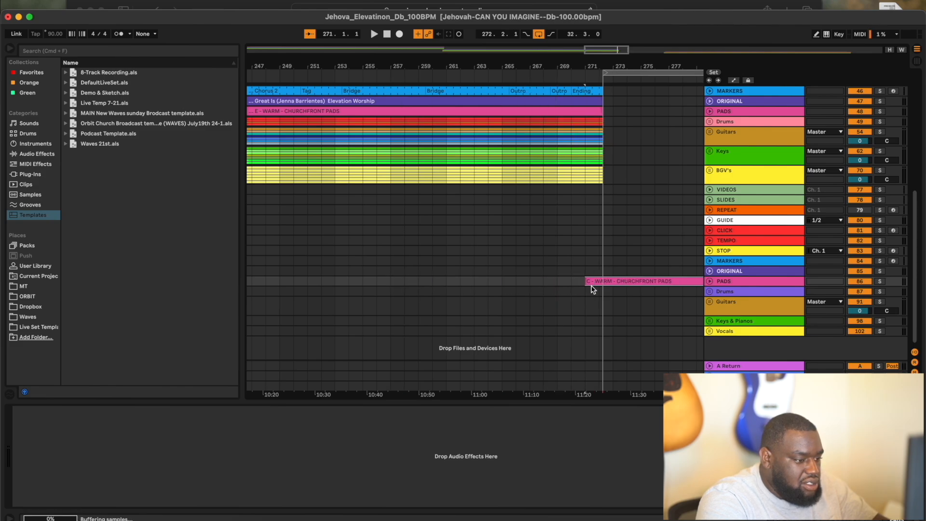
{"action": "scroll", "coordinate": [592, 288], "scroll_direction": "up", "scroll_amount": 8}
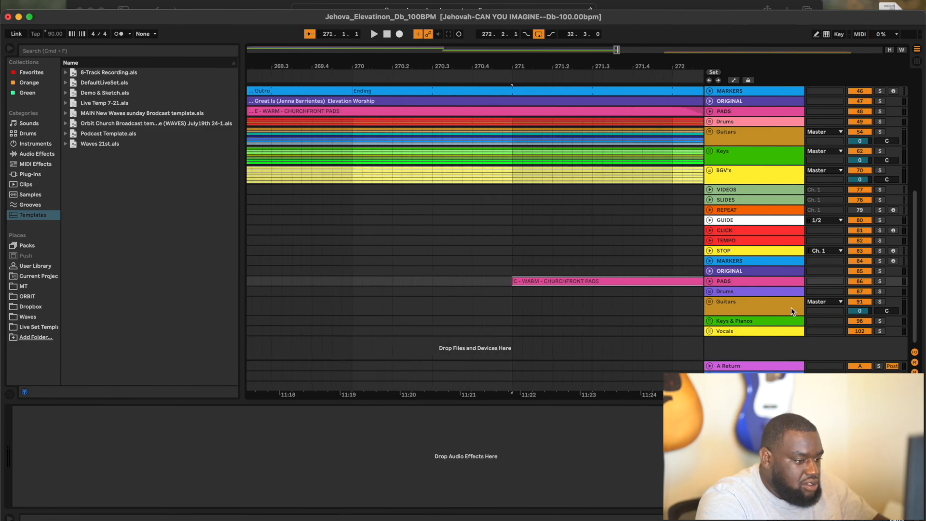
{"action": "left_click", "coordinate": [710, 281]}
{"action": "left_click", "coordinate": [710, 281]}
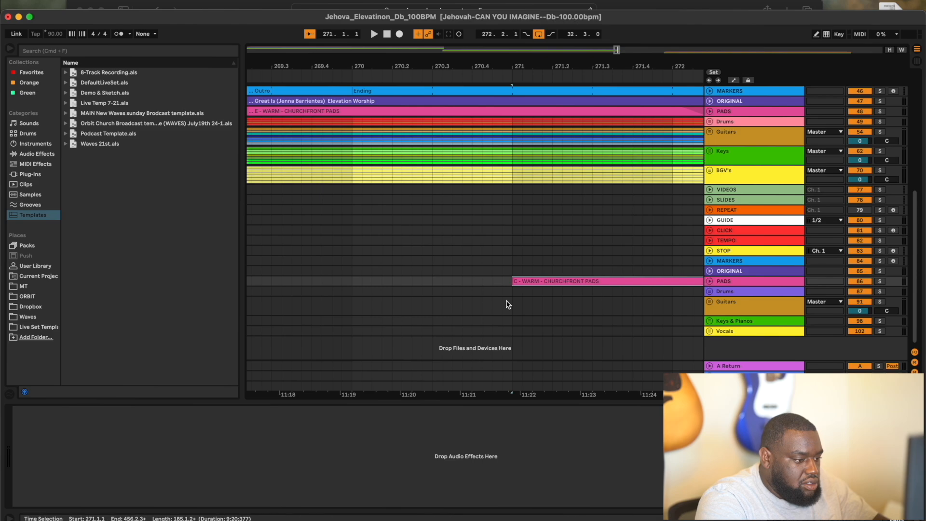
{"action": "scroll", "coordinate": [508, 304], "scroll_direction": "down", "scroll_amount": 6}
{"action": "scroll", "coordinate": [507, 304], "scroll_direction": "up", "scroll_amount": 3}
{"action": "scroll", "coordinate": [507, 304], "scroll_direction": "right", "scroll_amount": 2}
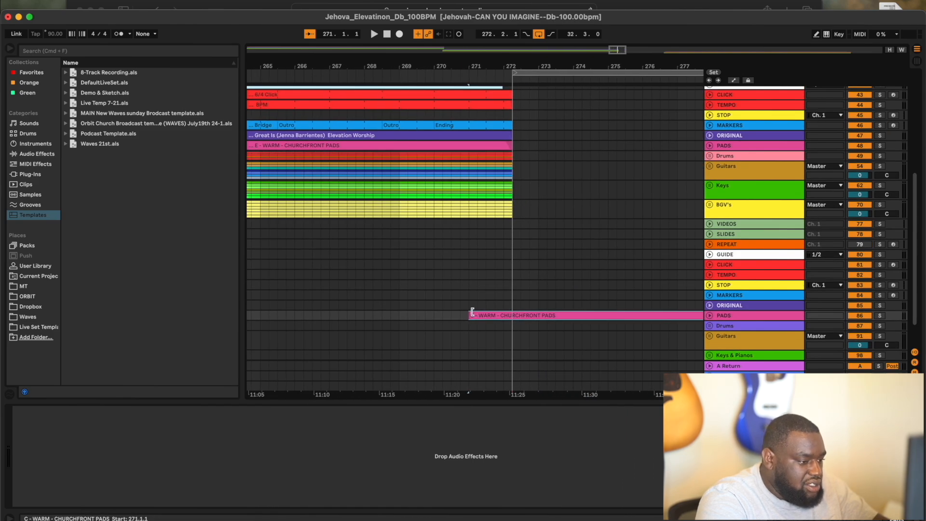
{"action": "left_click_drag", "start_coordinate": [471, 316], "coordinate": [500, 315]}
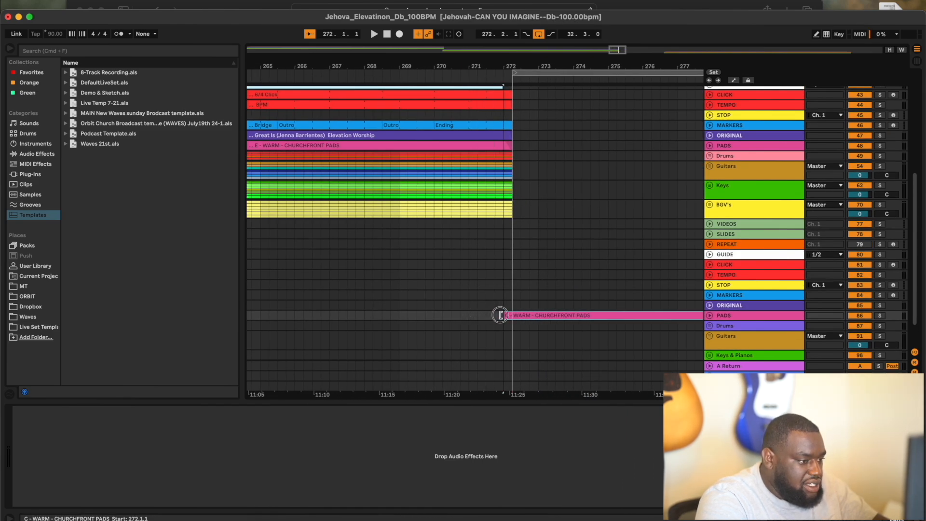
- Trim the E pad clip to end at 272.1.1 and fade in the C pad clip
{"action": "left_click", "coordinate": [509, 146]}
{"action": "left_click_drag", "start_coordinate": [509, 146], "coordinate": [506, 145]}
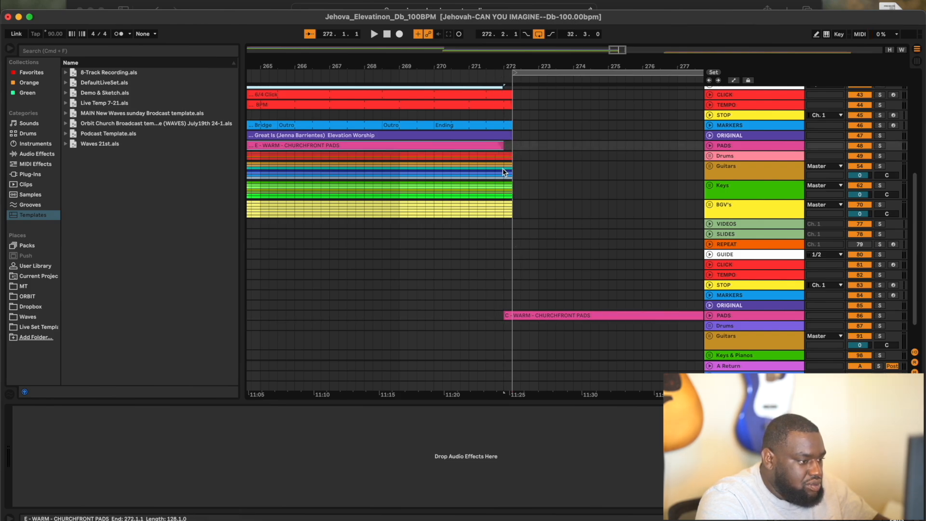
{"action": "left_click", "coordinate": [710, 315]}
{"action": "left_click_drag", "start_coordinate": [509, 324], "coordinate": [595, 331]}
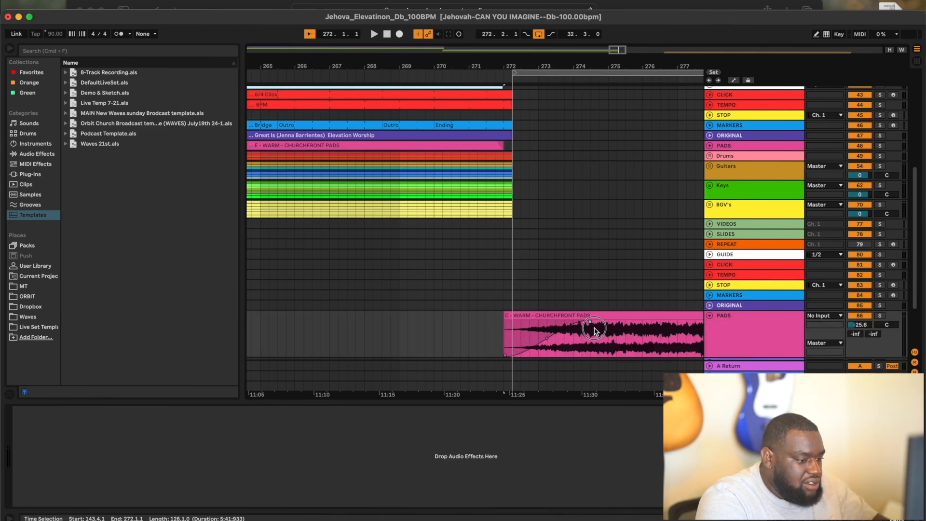
{"action": "left_click", "coordinate": [709, 315]}
{"action": "scroll", "coordinate": [554, 258], "scroll_direction": "down", "scroll_amount": 3}
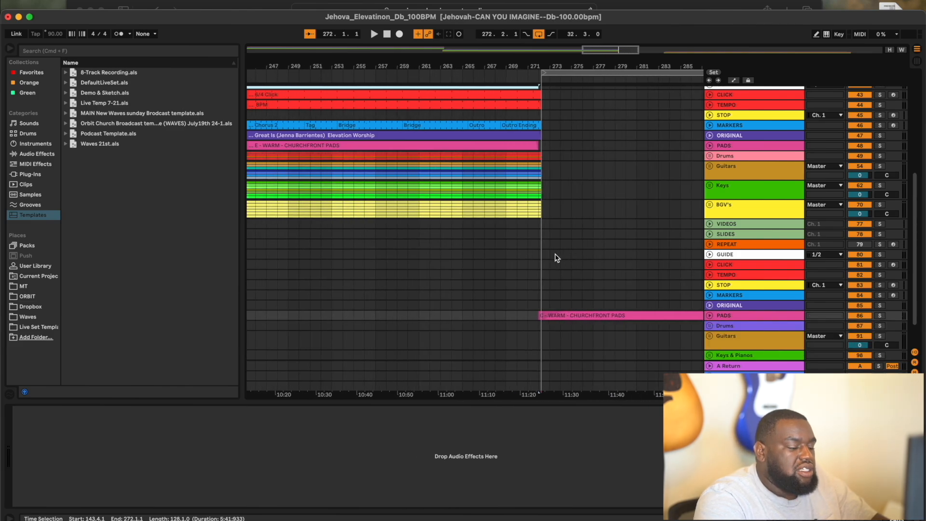
- Scroll the arrangement to bars 427–447, where Trust In God ends
{"action": "scroll", "coordinate": [557, 258], "scroll_direction": "up", "scroll_amount": 2}
{"action": "scroll", "coordinate": [555, 258], "scroll_direction": "down", "scroll_amount": 2}
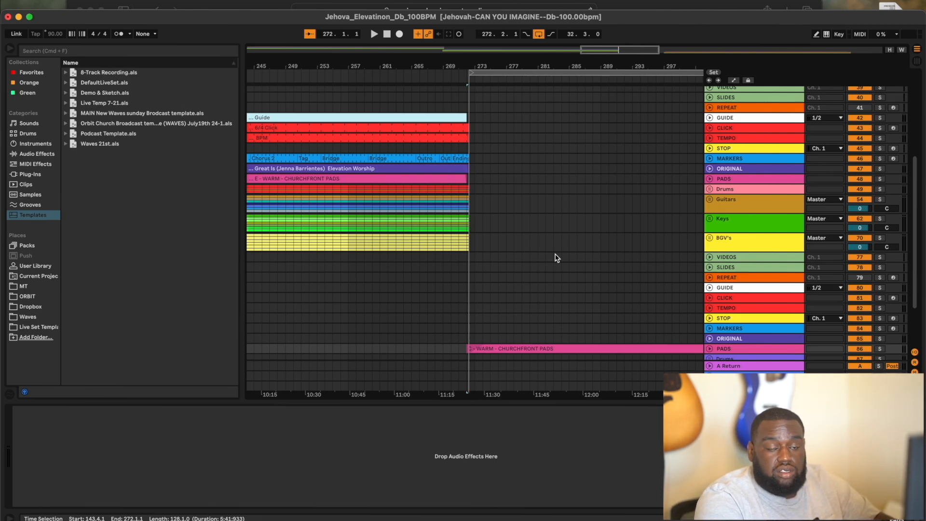
{"action": "scroll", "coordinate": [556, 257], "scroll_direction": "right", "scroll_amount": 7}
{"action": "scroll", "coordinate": [556, 257], "scroll_direction": "down", "scroll_amount": 2}
{"action": "scroll", "coordinate": [550, 261], "scroll_direction": "down", "scroll_amount": 5}
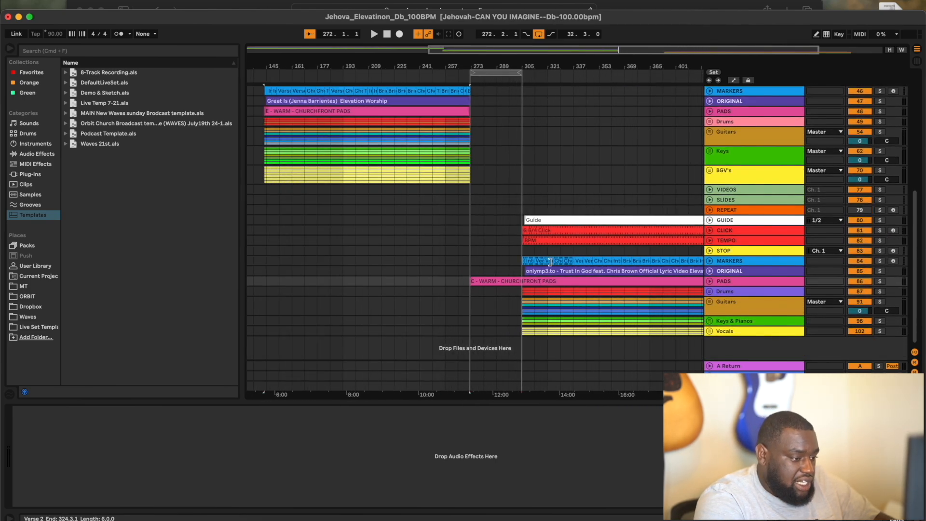
{"action": "scroll", "coordinate": [551, 261], "scroll_direction": "right", "scroll_amount": 2}
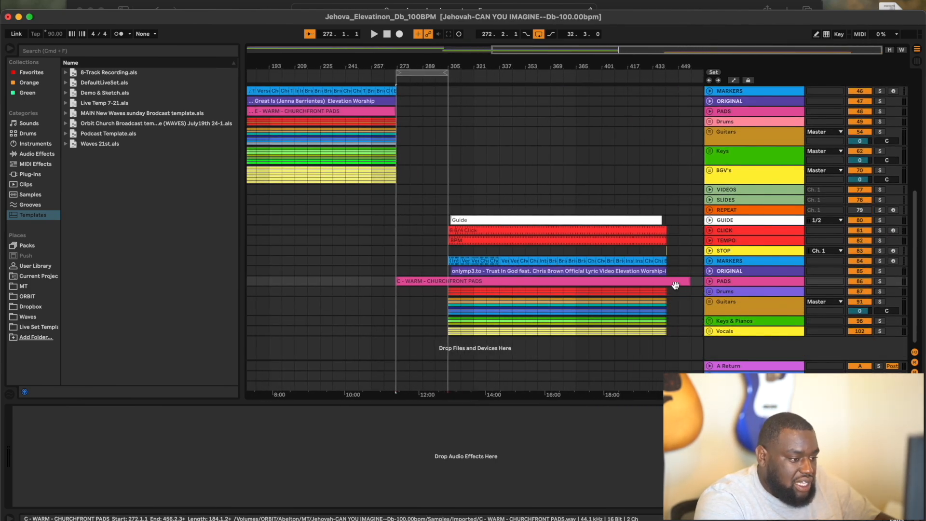
{"action": "scroll", "coordinate": [675, 284], "scroll_direction": "up", "scroll_amount": 5}
- Split the C pad clip at bar 441, delete its tail, and fade out its end
{"action": "left_click", "coordinate": [709, 281]}
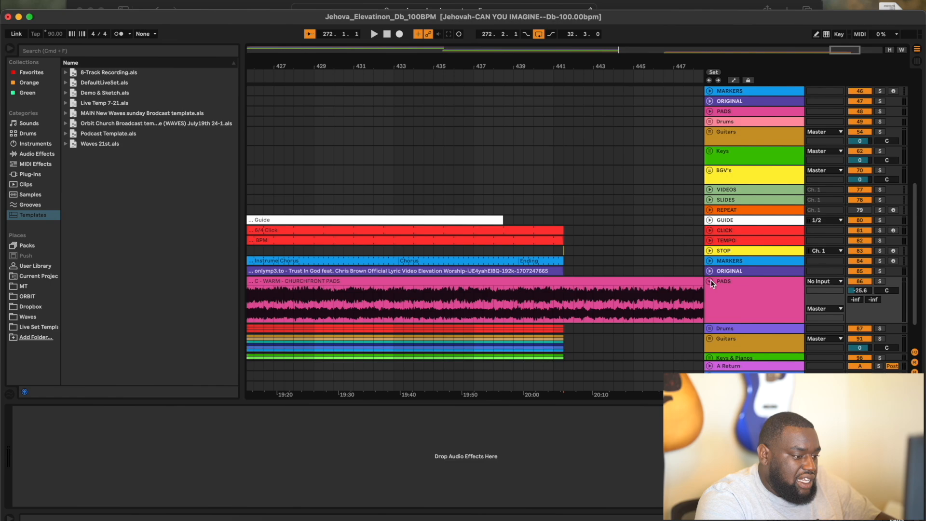
{"action": "left_click", "coordinate": [563, 300]}
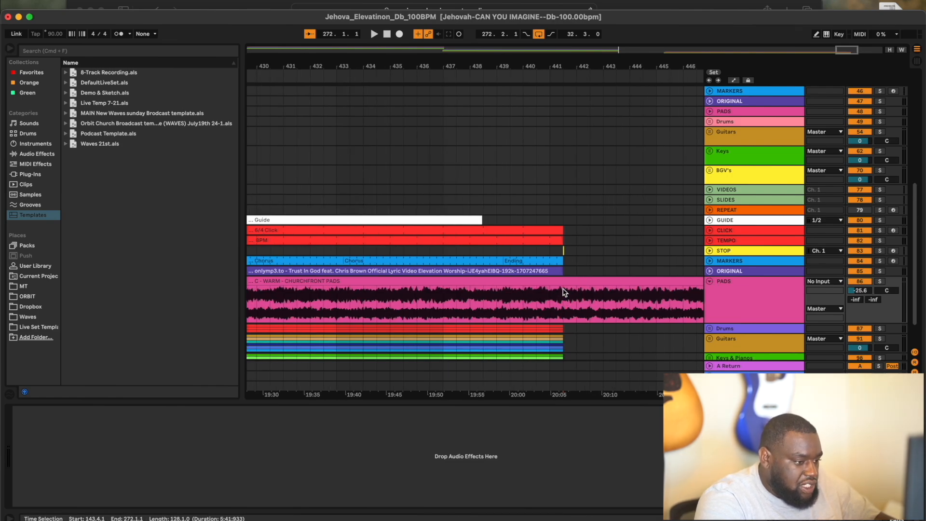
{"action": "right_click", "coordinate": [565, 294]}
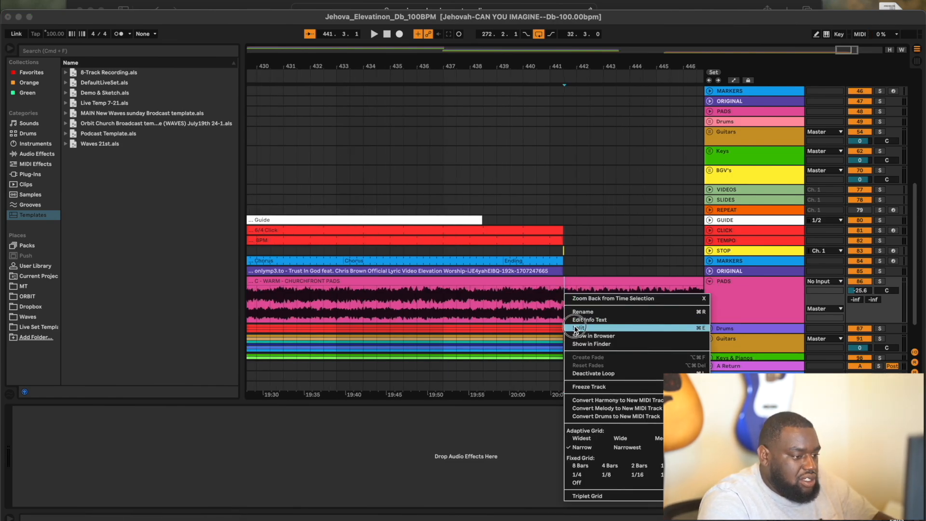
{"action": "left_click", "coordinate": [579, 328]}
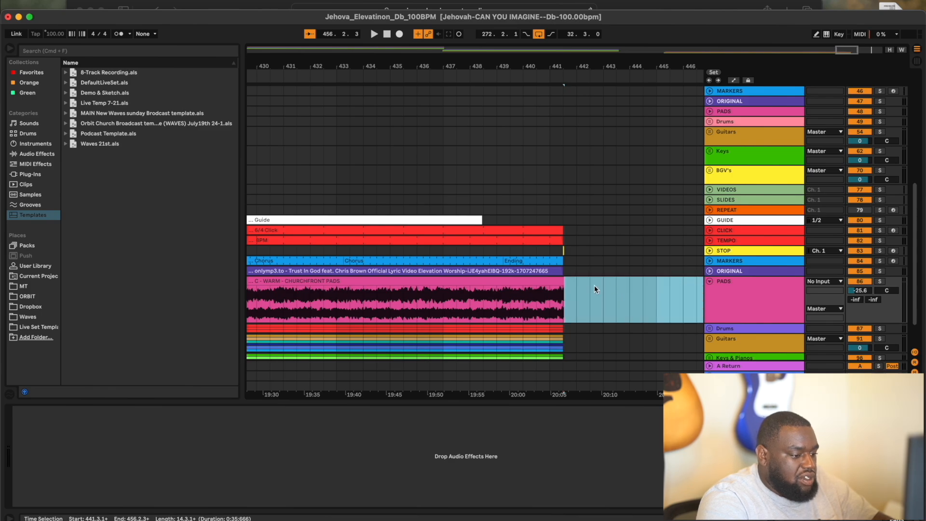
{"action": "key", "text": "Delete"}
{"action": "left_click_drag", "start_coordinate": [562, 286], "coordinate": [481, 287]}
{"action": "left_click", "coordinate": [710, 281]}
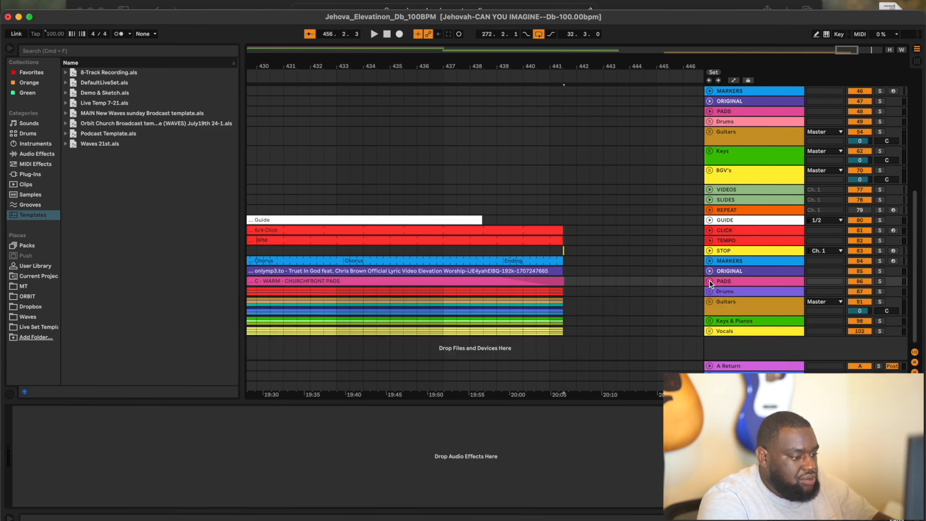
{"action": "scroll", "coordinate": [543, 279], "scroll_direction": "down", "scroll_amount": 10}
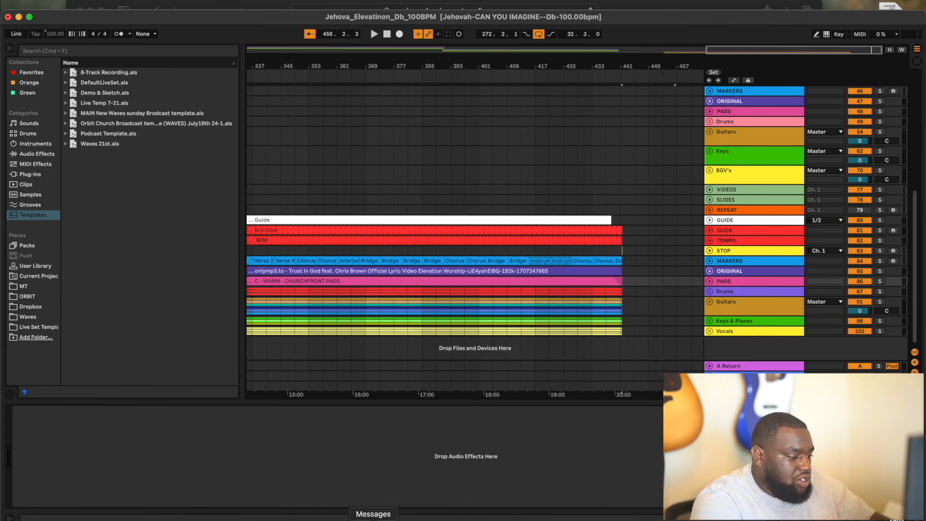
{"action": "left_click", "coordinate": [337, 518]}
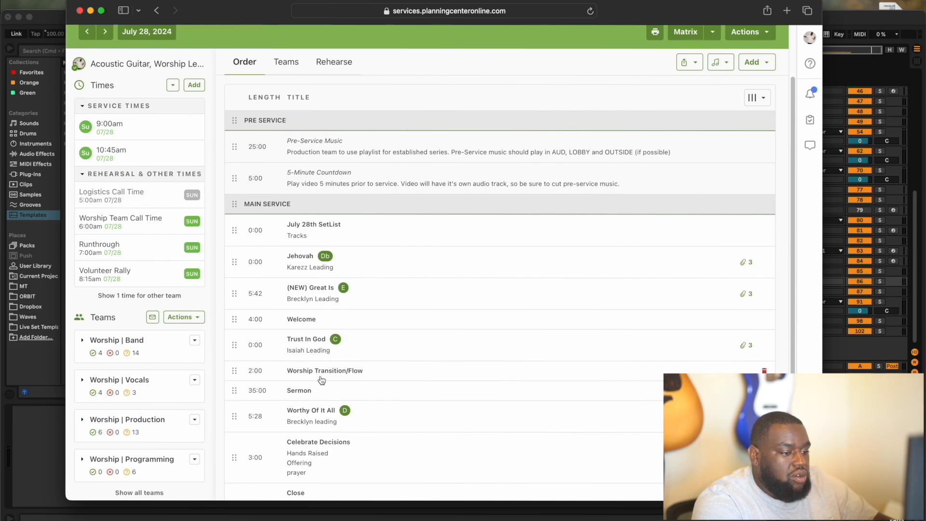
- Switch from the July 28, 2024 service order back to the Ableton Live arrangement
{"action": "left_click", "coordinate": [836, 24]}
- Trim the C pad clip at bar 441 to end with the other Trust In God clips
{"action": "scroll", "coordinate": [630, 248], "scroll_direction": "up", "scroll_amount": 10}
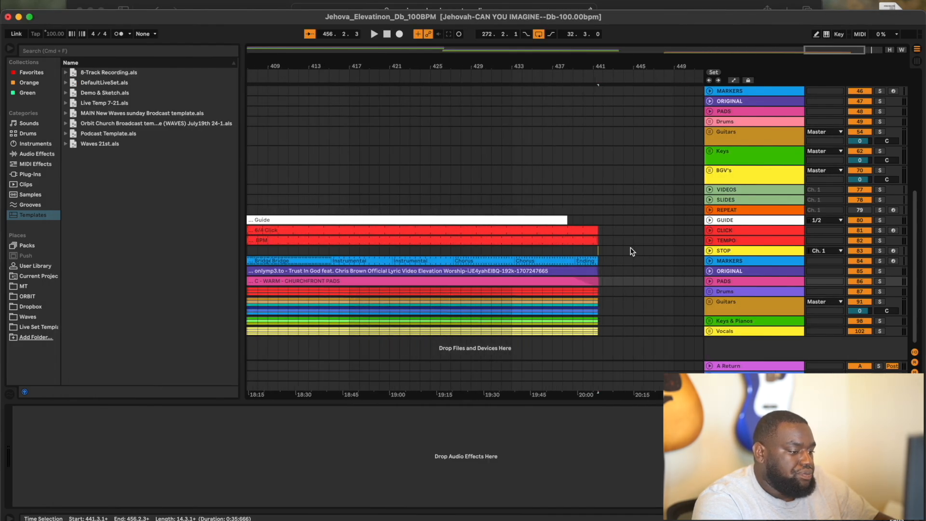
{"action": "scroll", "coordinate": [630, 252], "scroll_direction": "left", "scroll_amount": 10}
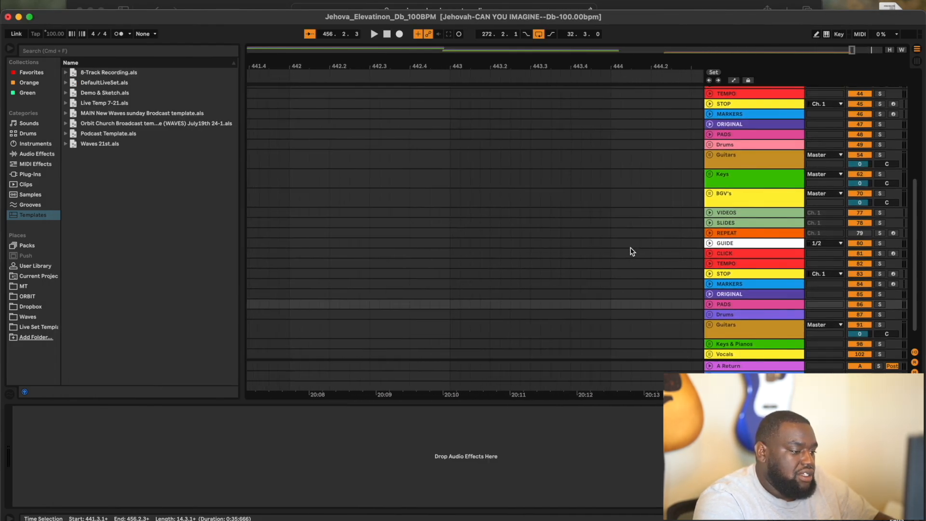
{"action": "scroll", "coordinate": [426, 253], "scroll_direction": "up", "scroll_amount": 3}
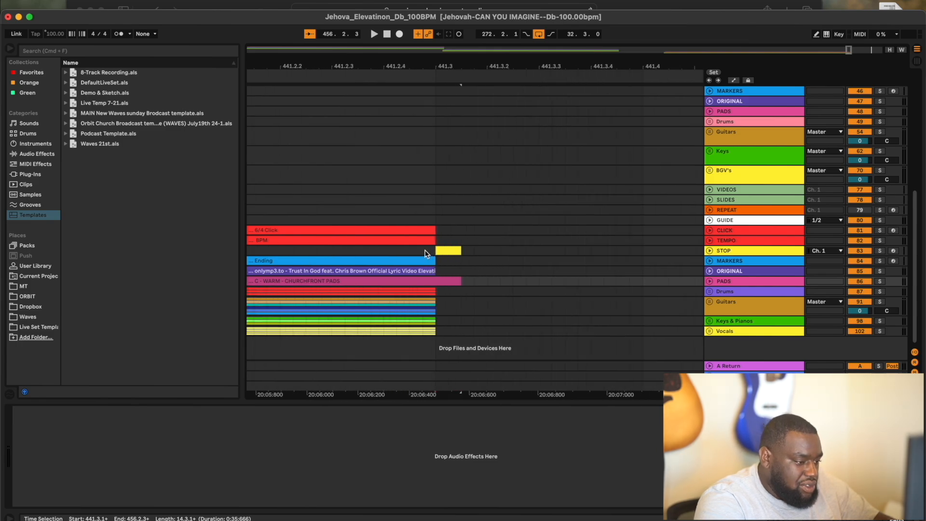
{"action": "left_click_drag", "start_coordinate": [461, 282], "coordinate": [435, 281]}
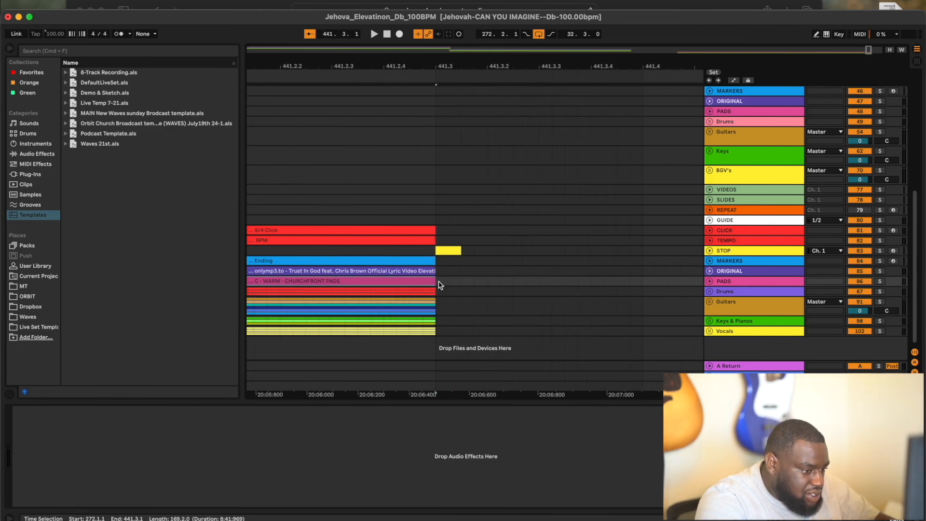
- Bring the Planning Center service order back up in Safari
{"action": "scroll", "coordinate": [441, 208], "scroll_direction": "down", "scroll_amount": 5}
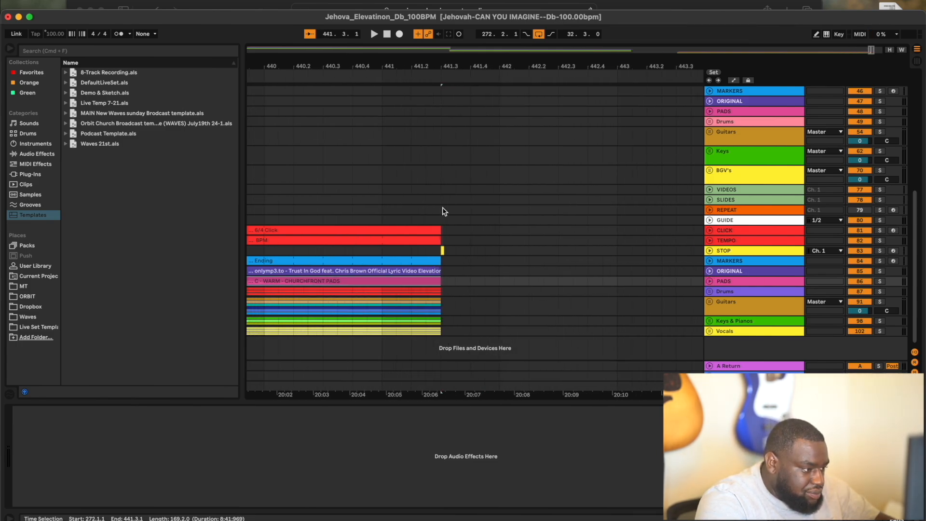
{"action": "scroll", "coordinate": [444, 211], "scroll_direction": "down", "scroll_amount": 10}
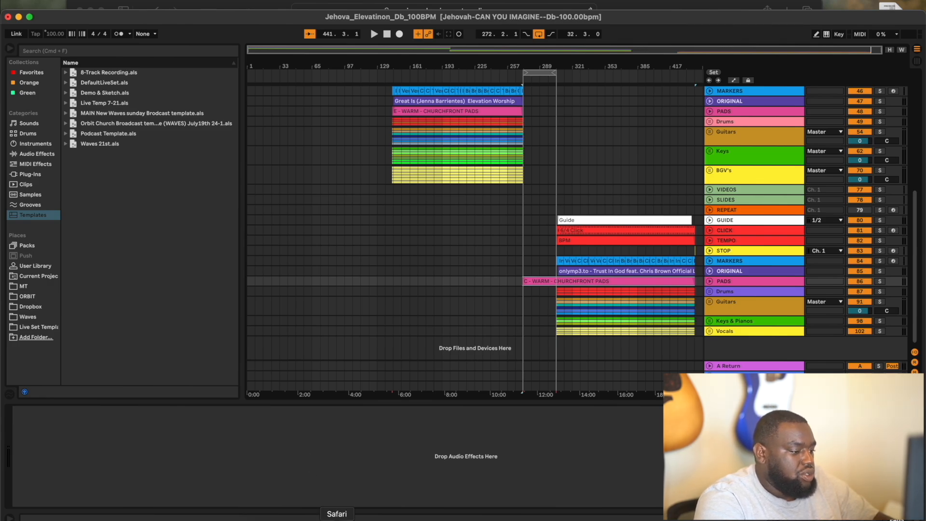
{"action": "left_click", "coordinate": [337, 518]}
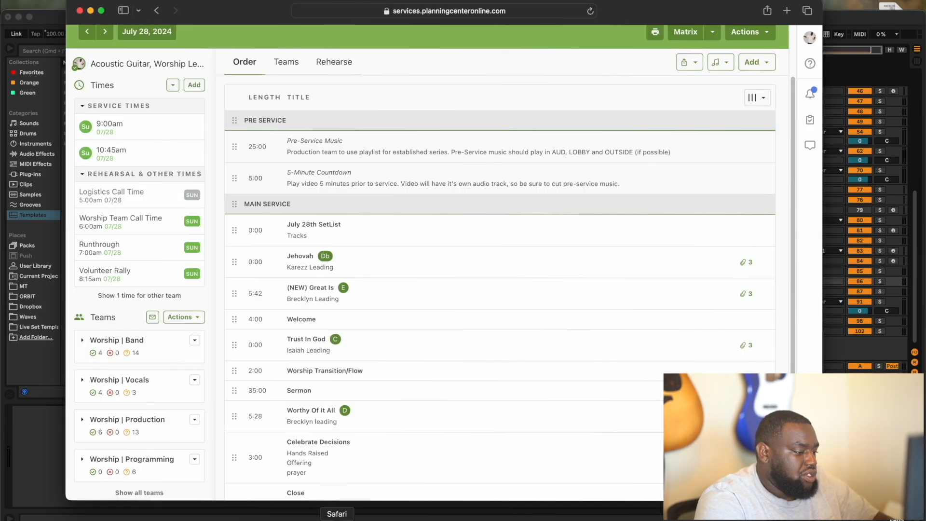
- Show the ORBIT folder in Finder and expand Worthy Of It All-Believe For It's Worthy_Elevation_C_67.50 Project
{"action": "left_click", "coordinate": [861, 15]}
{"action": "left_click", "coordinate": [264, 518]}
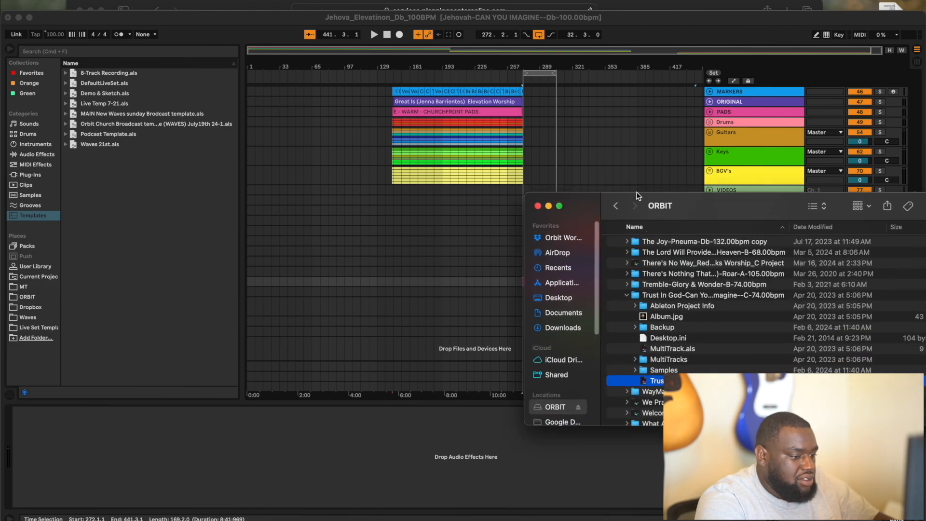
{"action": "left_click", "coordinate": [627, 295]}
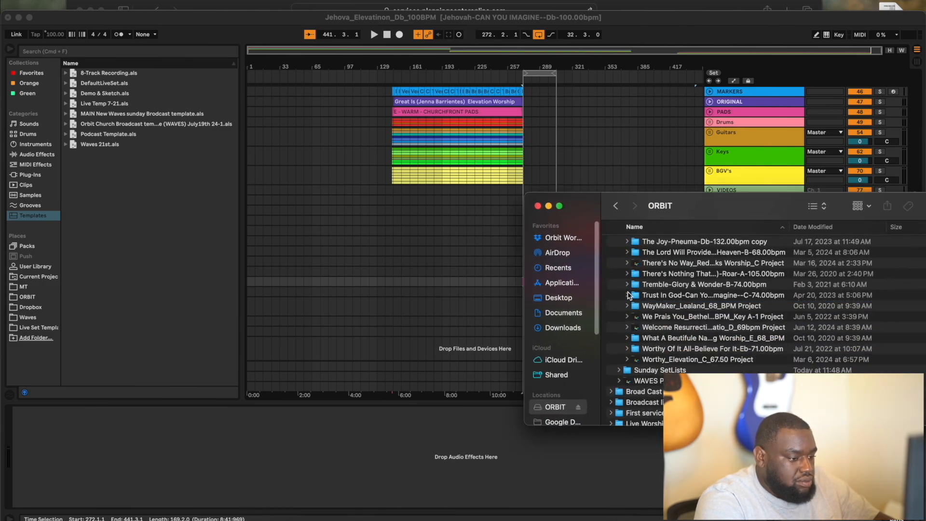
{"action": "left_click", "coordinate": [627, 348]}
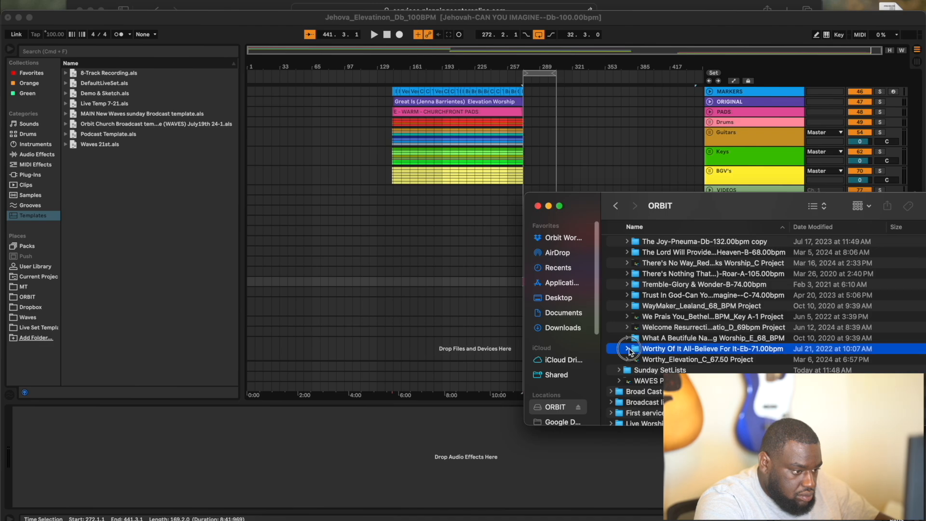
{"action": "scroll", "coordinate": [637, 352], "scroll_direction": "down", "scroll_amount": 4}
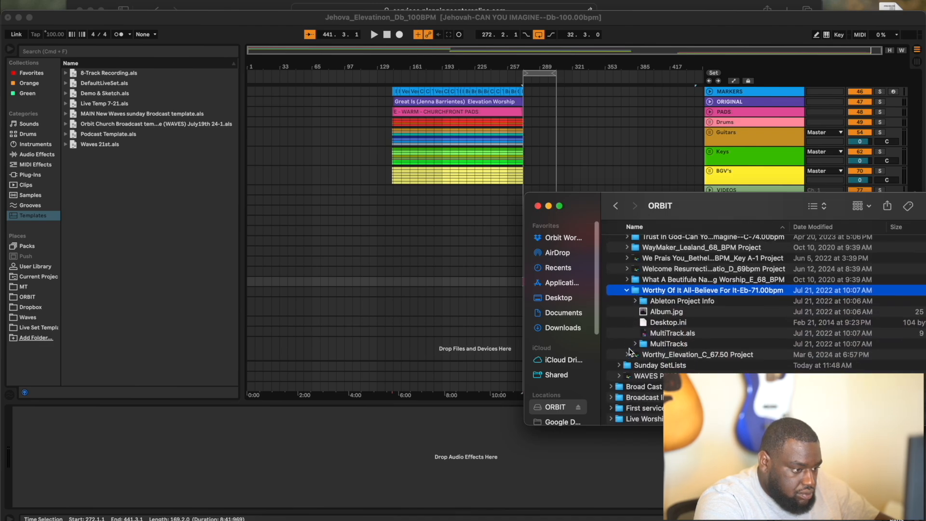
{"action": "left_click", "coordinate": [653, 364]}
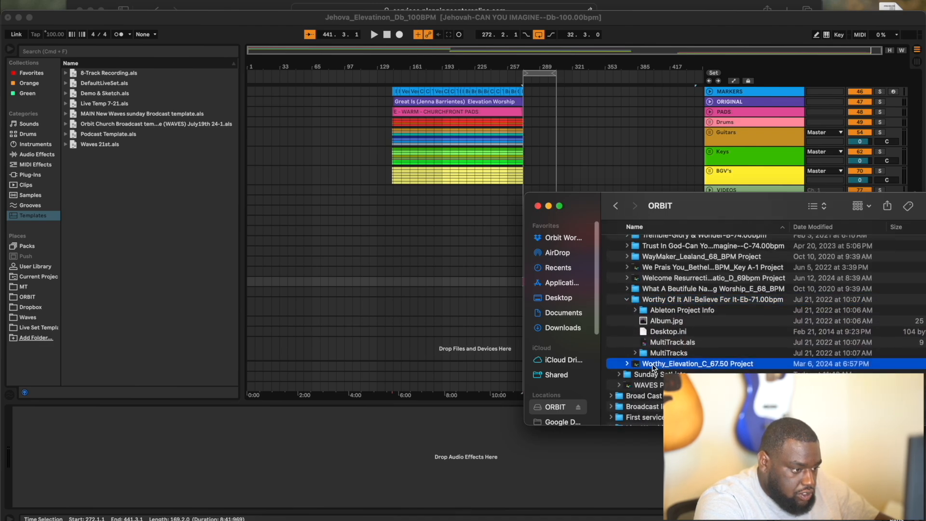
- Collapse the Worthy Of It All-Believe folder and browse the neighbouring song project folders
{"action": "left_click", "coordinate": [627, 300]}
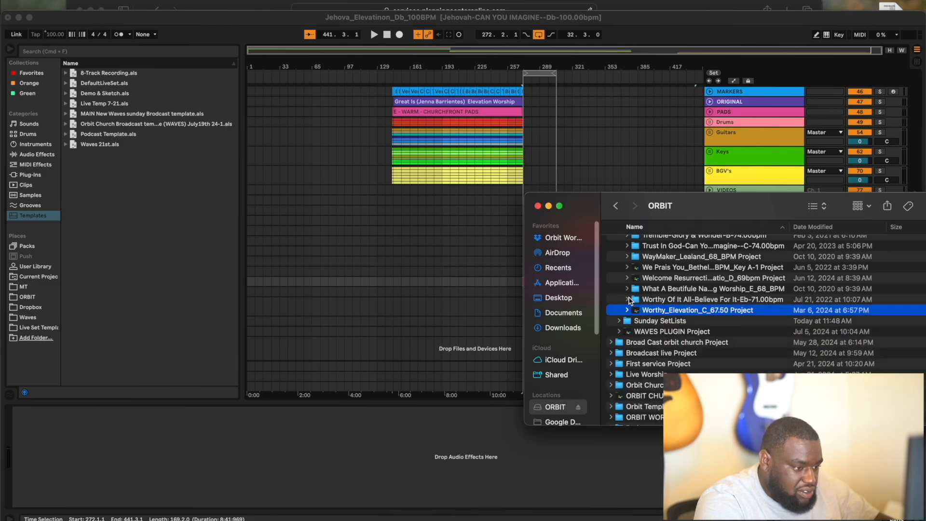
{"action": "left_click", "coordinate": [643, 300]}
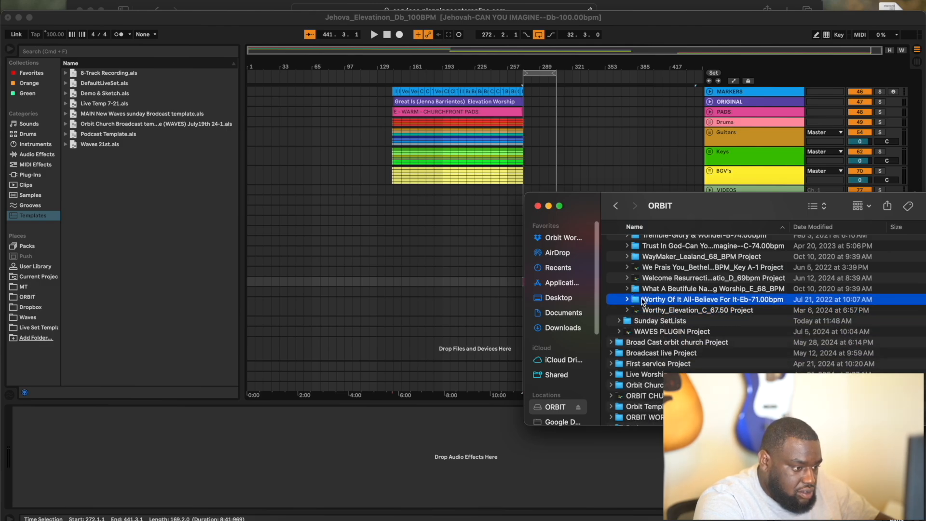
{"action": "left_click", "coordinate": [646, 289]}
{"action": "scroll", "coordinate": [646, 289], "scroll_direction": "up", "scroll_amount": 3}
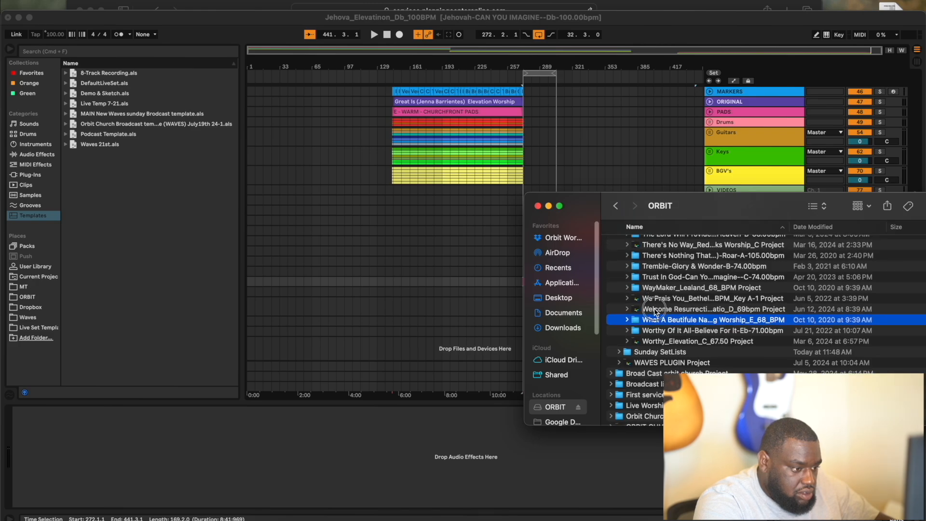
{"action": "left_click", "coordinate": [655, 309]}
{"action": "left_click", "coordinate": [656, 320]}
{"action": "left_click", "coordinate": [657, 331]}
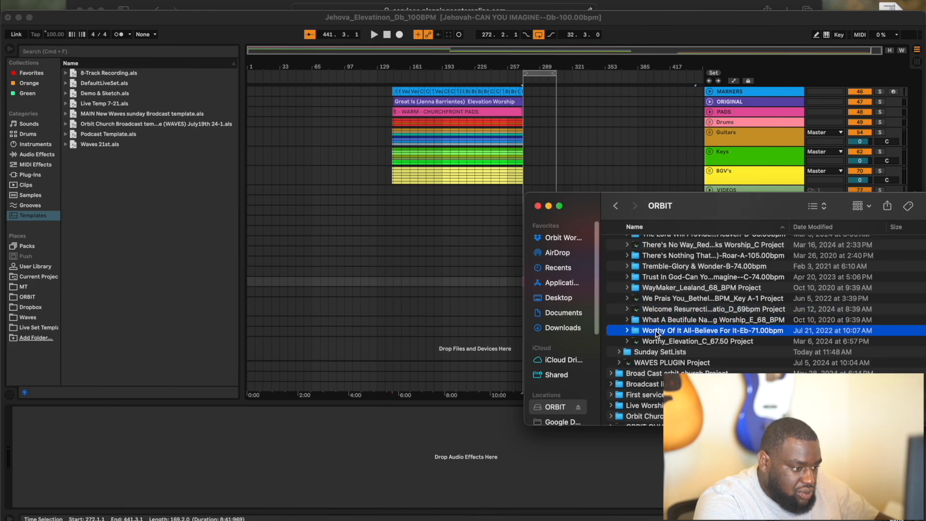
{"action": "left_click", "coordinate": [657, 340]}
{"action": "scroll", "coordinate": [663, 292], "scroll_direction": "up", "scroll_amount": 10}
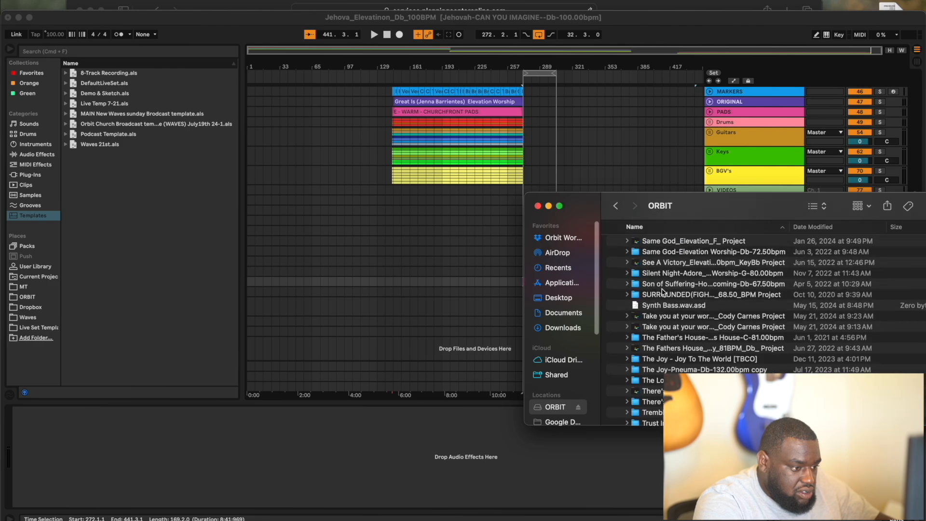
{"action": "scroll", "coordinate": [663, 292], "scroll_direction": "up", "scroll_amount": 5}
- Open the Orbit Worship Dropbox folder and expand MultiTracks to the Worthy Of It All project
{"action": "left_click", "coordinate": [565, 236]}
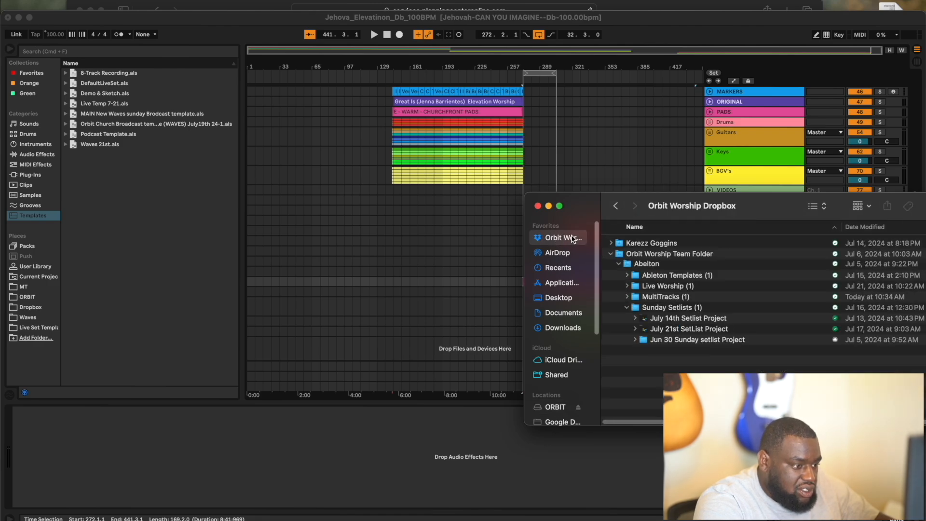
{"action": "left_click_drag", "start_coordinate": [682, 206], "coordinate": [416, 244]}
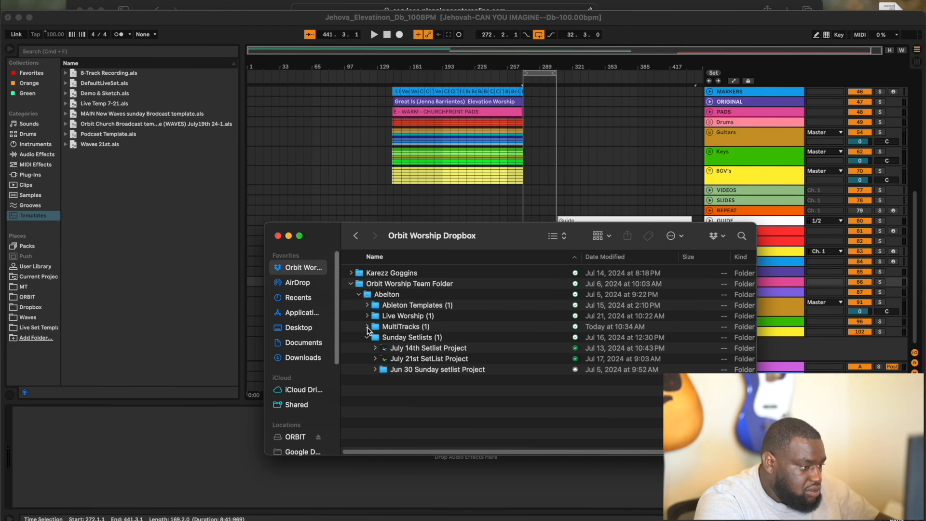
{"action": "left_click", "coordinate": [368, 330]}
{"action": "scroll", "coordinate": [409, 367], "scroll_direction": "down", "scroll_amount": 10}
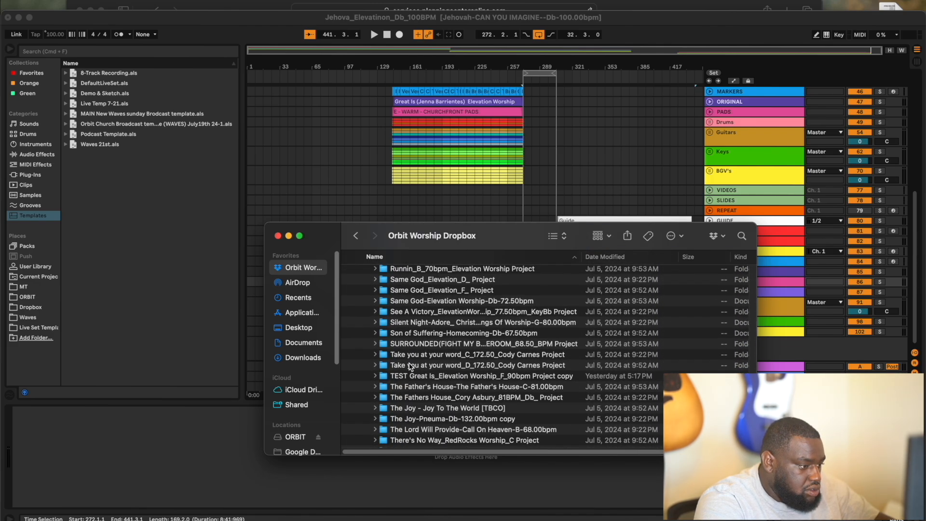
{"action": "scroll", "coordinate": [410, 367], "scroll_direction": "down", "scroll_amount": 5}
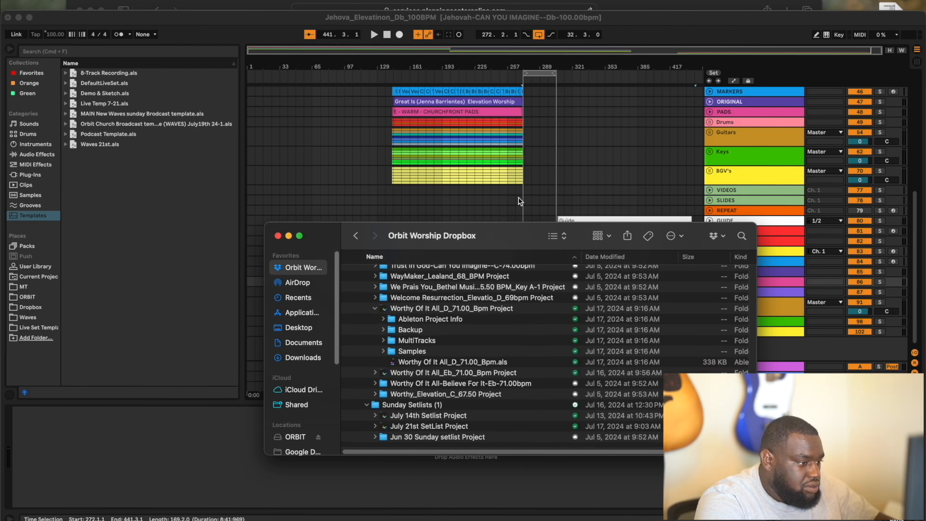
- Drag Worthy Of It All_D_71.00_Bpm.als from Finder into Ableton's arrangement view
{"action": "left_click_drag", "start_coordinate": [501, 236], "coordinate": [476, 43]}
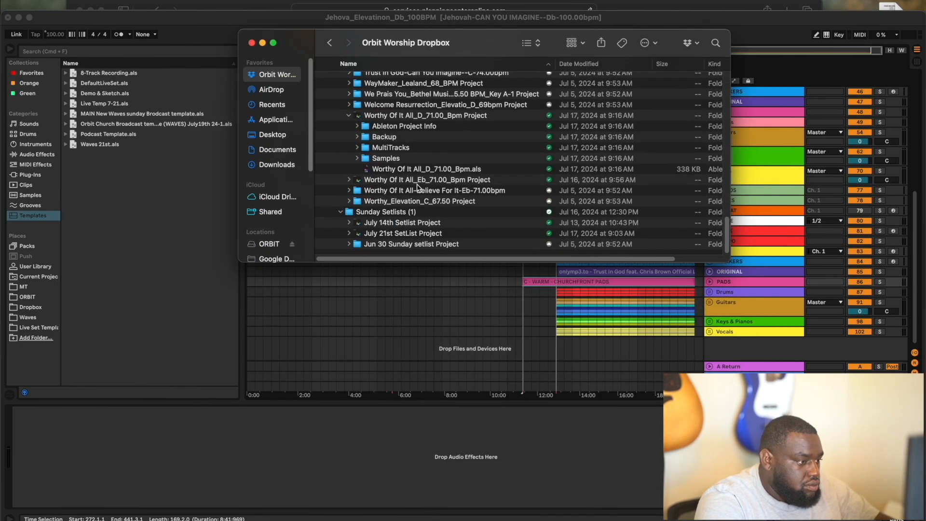
{"action": "left_click", "coordinate": [428, 170]}
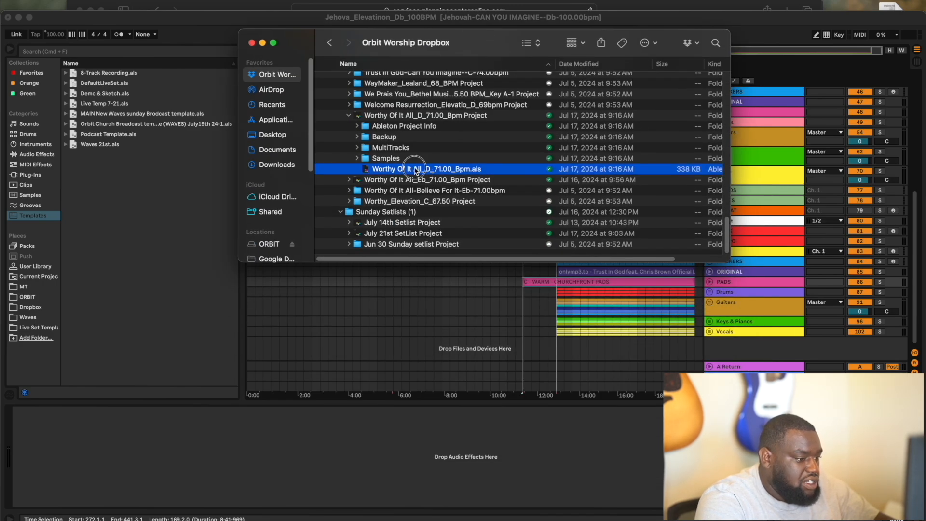
{"action": "left_click_drag", "start_coordinate": [415, 170], "coordinate": [522, 332]}
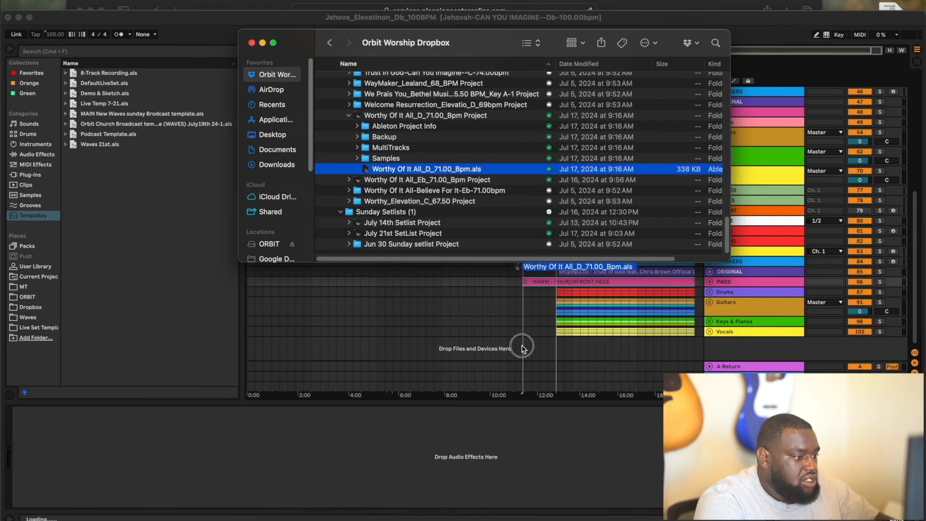
- Drop the Worthy Of It All set into the arrangement and fold all track groups
{"action": "left_click_drag", "start_coordinate": [522, 348], "coordinate": [586, 353]}
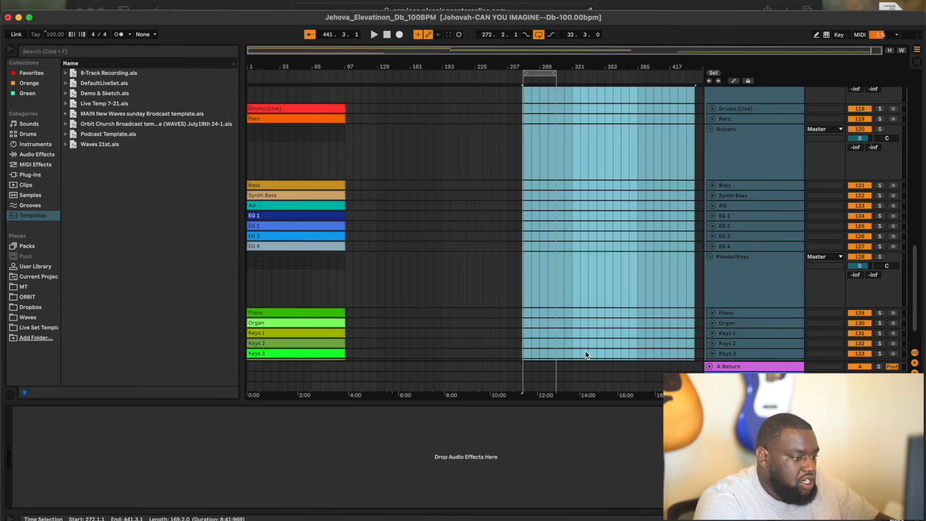
{"action": "scroll", "coordinate": [534, 225], "scroll_direction": "up", "scroll_amount": 5}
{"action": "scroll", "coordinate": [534, 222], "scroll_direction": "down", "scroll_amount": 2}
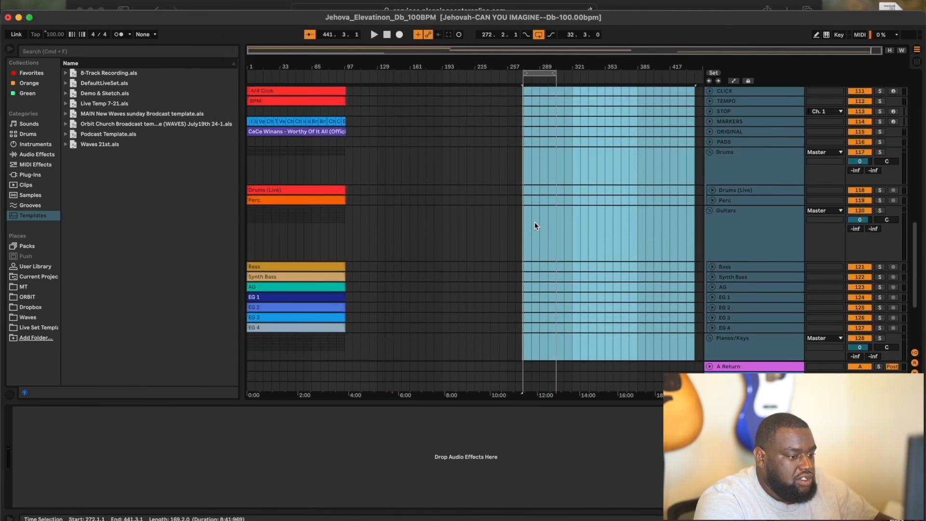
{"action": "left_click", "coordinate": [709, 211], "text": "alt"}
- Select the imported Worthy Of It All clips from bar 153 back to bar 1
{"action": "left_click", "coordinate": [499, 183]}
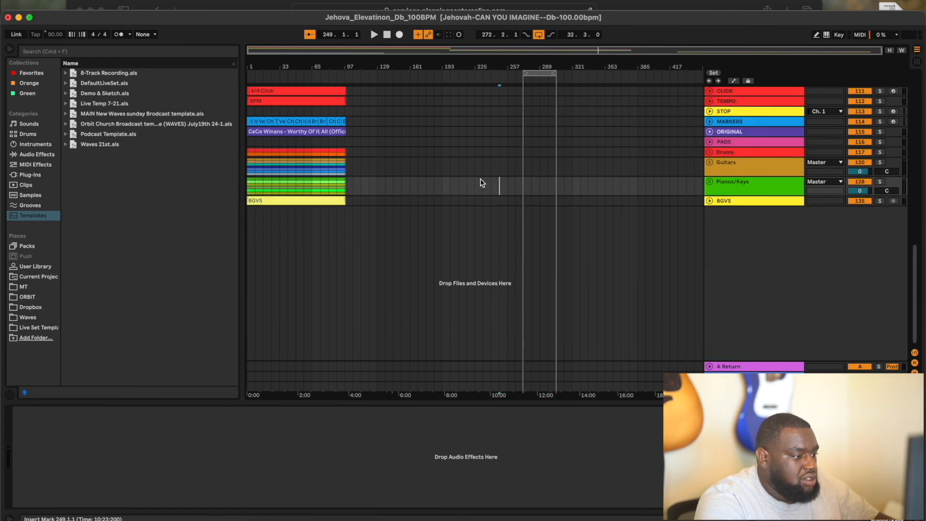
{"action": "scroll", "coordinate": [479, 183], "scroll_direction": "up", "scroll_amount": 3}
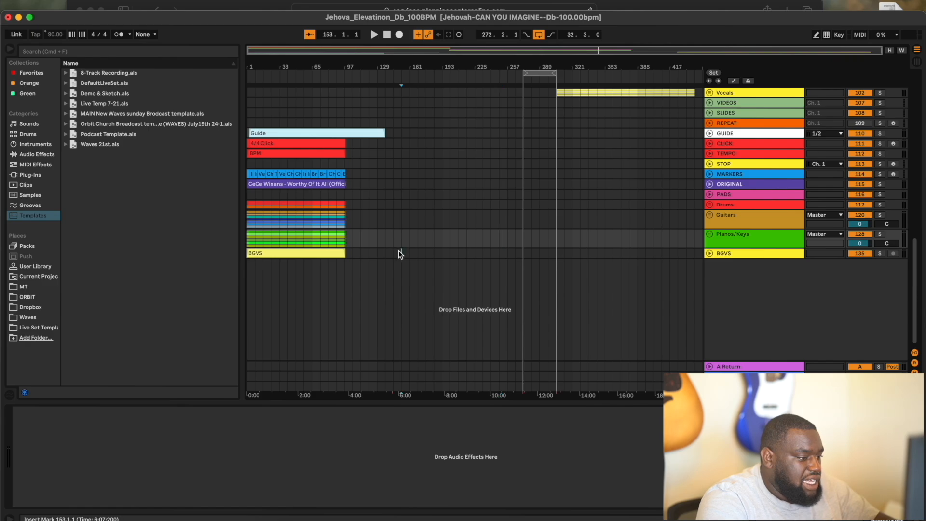
{"action": "left_click", "coordinate": [401, 254]}
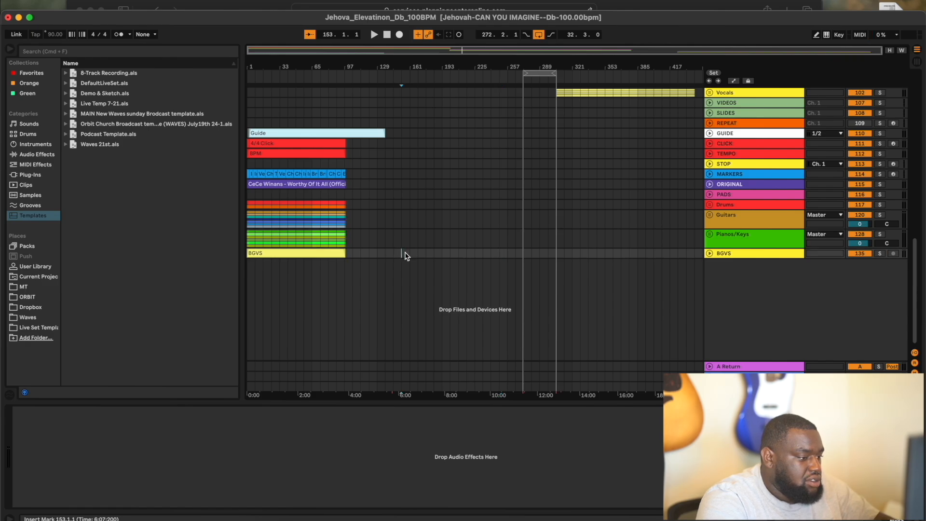
{"action": "left_click_drag", "start_coordinate": [405, 254], "coordinate": [392, 254]}
{"action": "scroll", "coordinate": [393, 256], "scroll_direction": "up", "scroll_amount": 1}
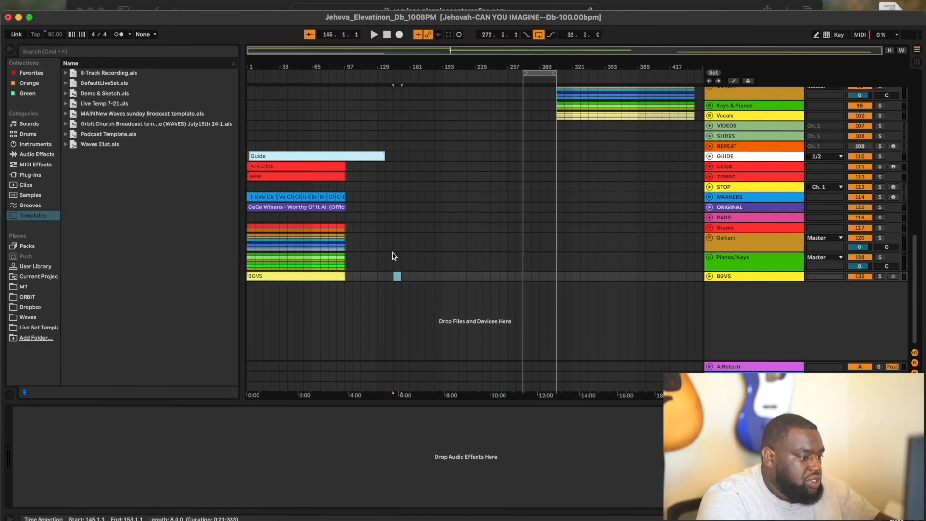
{"action": "left_click", "coordinate": [399, 276]}
{"action": "left_click_drag", "start_coordinate": [398, 276], "coordinate": [187, 125]}
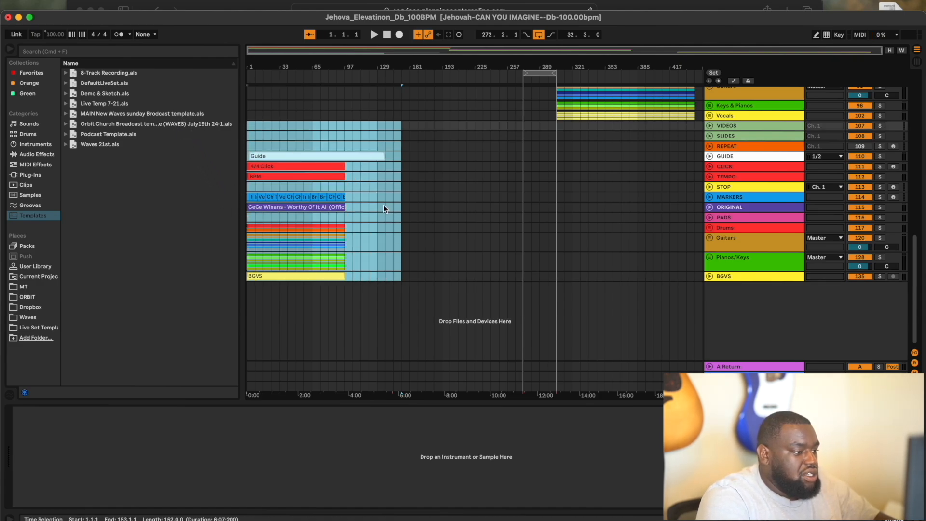
- Move the selected Worthy Of It All clips to start at bar 445 and deselect them
{"action": "left_click_drag", "start_coordinate": [271, 158], "coordinate": [676, 159]}
{"action": "scroll", "coordinate": [653, 180], "scroll_direction": "up", "scroll_amount": 10}
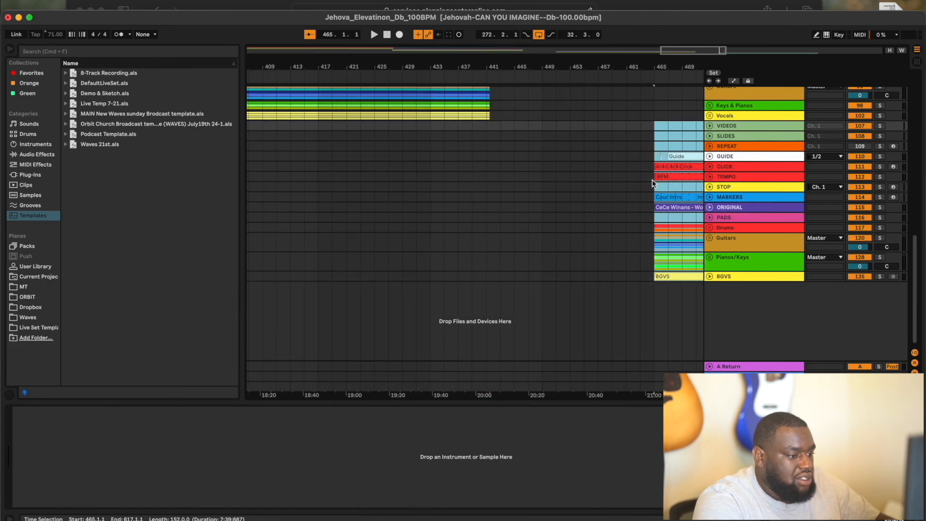
{"action": "scroll", "coordinate": [652, 180], "scroll_direction": "up", "scroll_amount": 2}
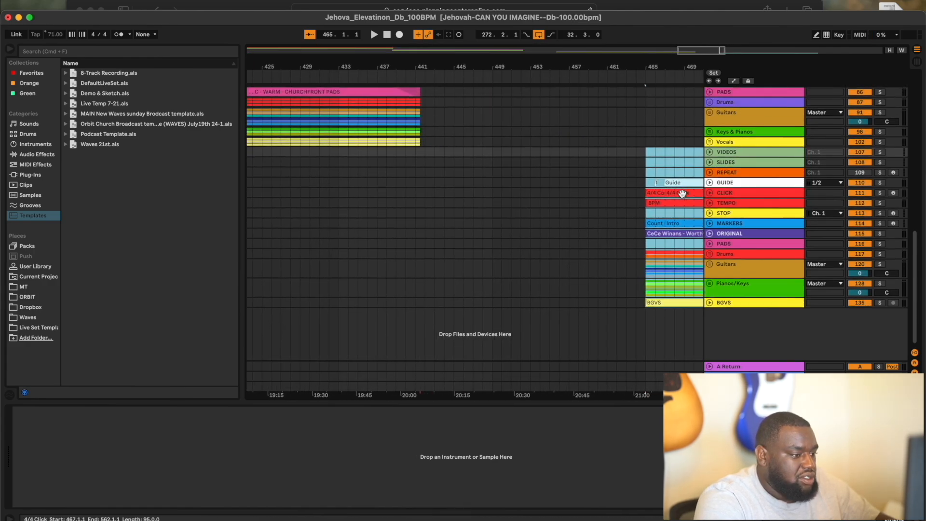
{"action": "left_click_drag", "start_coordinate": [682, 193], "coordinate": [497, 190]}
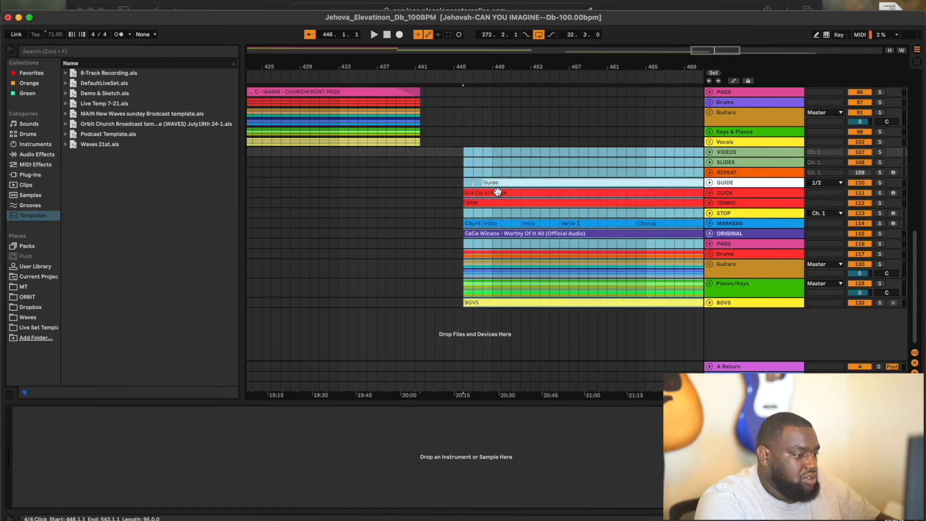
{"action": "left_click", "coordinate": [451, 189]}
- Zoom out and scroll to confirm the song ends around bar 542
{"action": "scroll", "coordinate": [453, 188], "scroll_direction": "up", "scroll_amount": 5}
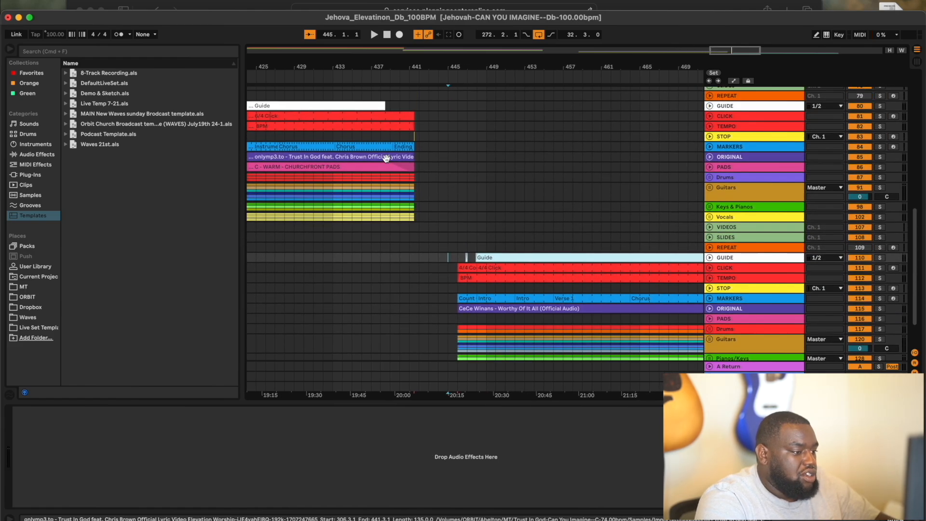
{"action": "key", "text": "w"}
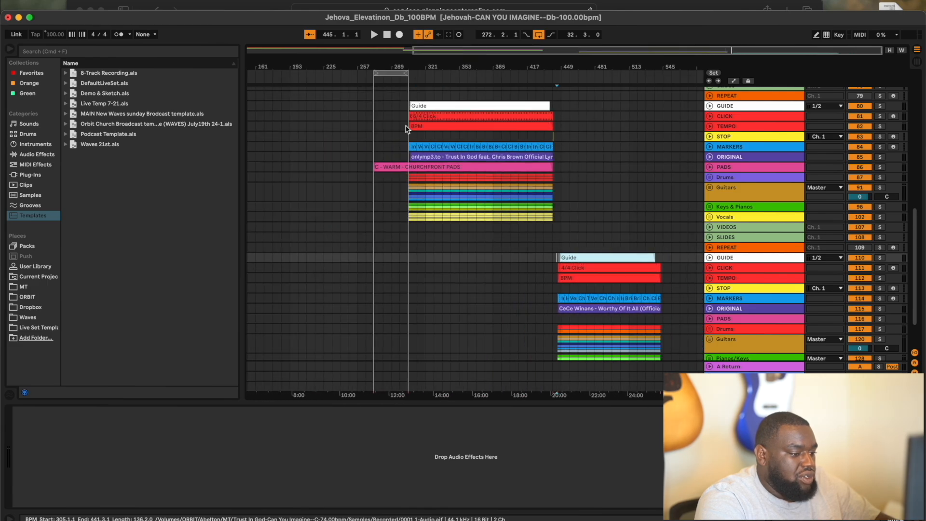
{"action": "scroll", "coordinate": [660, 276], "scroll_direction": "up", "scroll_amount": 10}
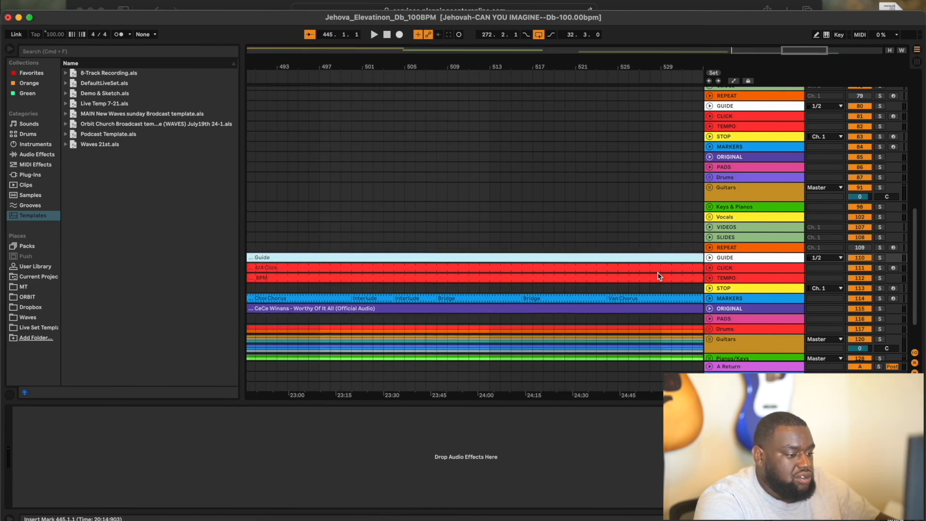
{"action": "scroll", "coordinate": [660, 276], "scroll_direction": "right", "scroll_amount": 5}
{"action": "scroll", "coordinate": [660, 276], "scroll_direction": "down", "scroll_amount": 1}
{"action": "scroll", "coordinate": [660, 277], "scroll_direction": "right", "scroll_amount": 2}
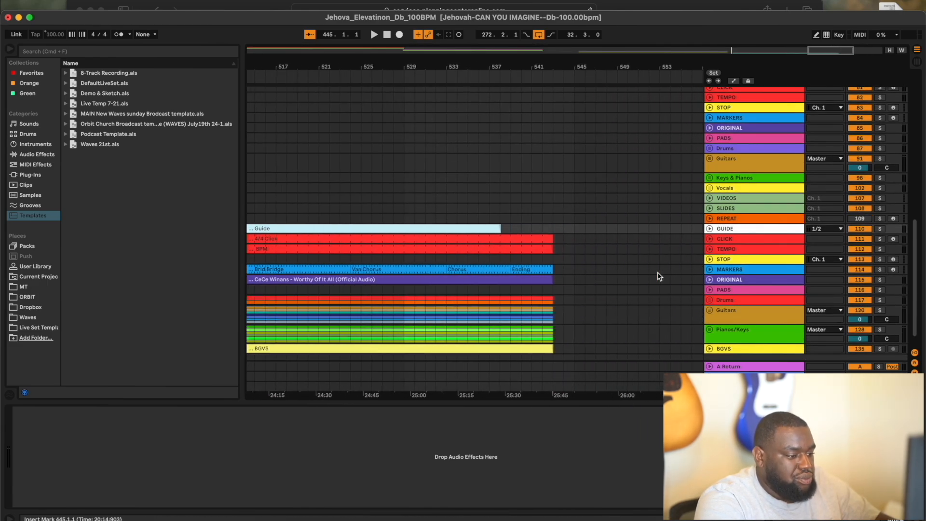
- Insert a one-bar MIDI clip at bar 543 on the STOP track
{"action": "left_click", "coordinate": [558, 259]}
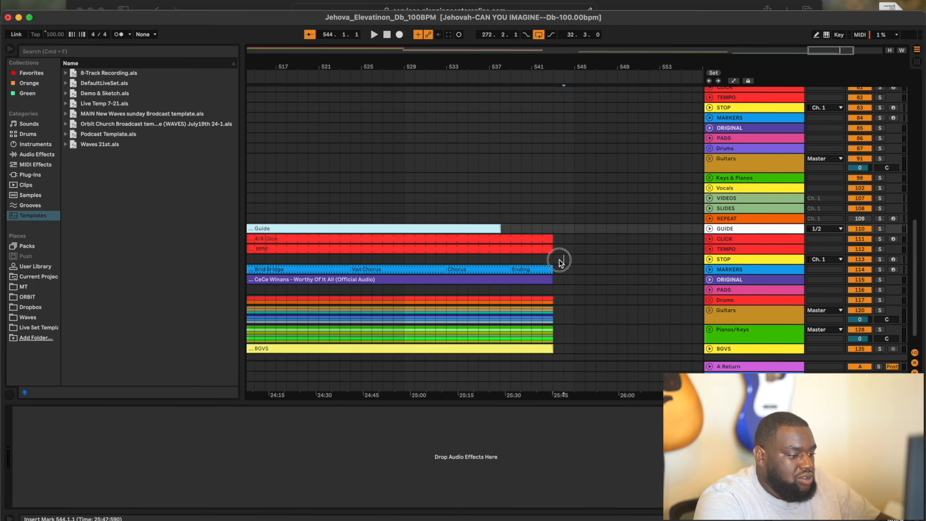
{"action": "key", "text": "super+shift+m"}
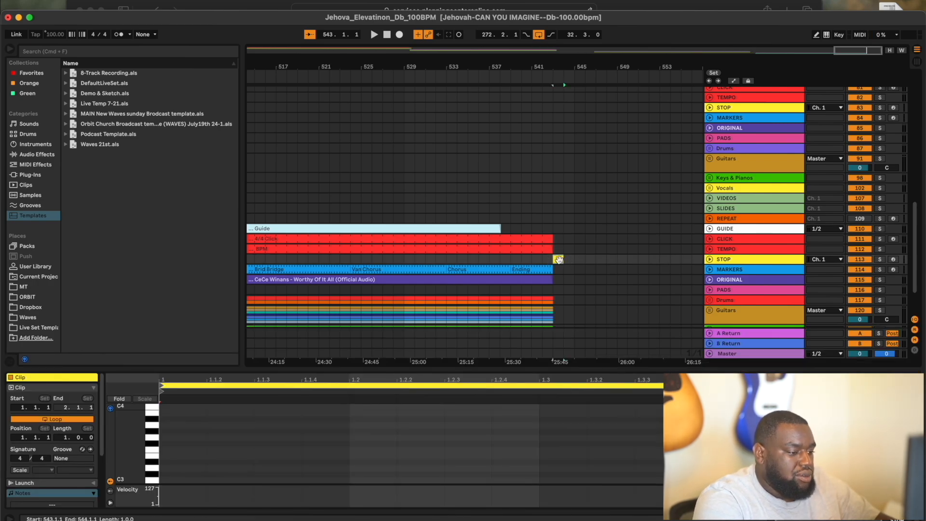
{"action": "key", "text": "Delete"}
{"action": "scroll", "coordinate": [536, 273], "scroll_direction": "down", "scroll_amount": 3}
{"action": "scroll", "coordinate": [537, 273], "scroll_direction": "left", "scroll_amount": 1}
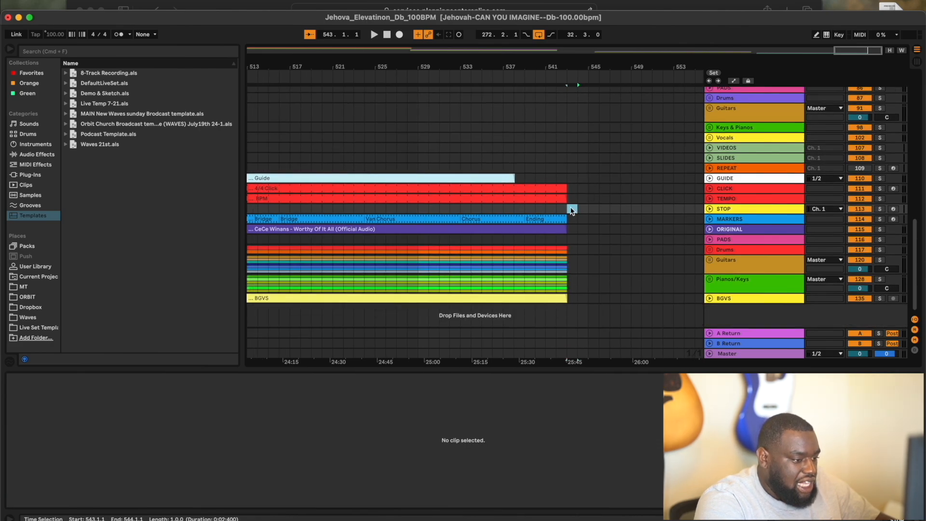
{"action": "key", "text": "super+shift+m"}
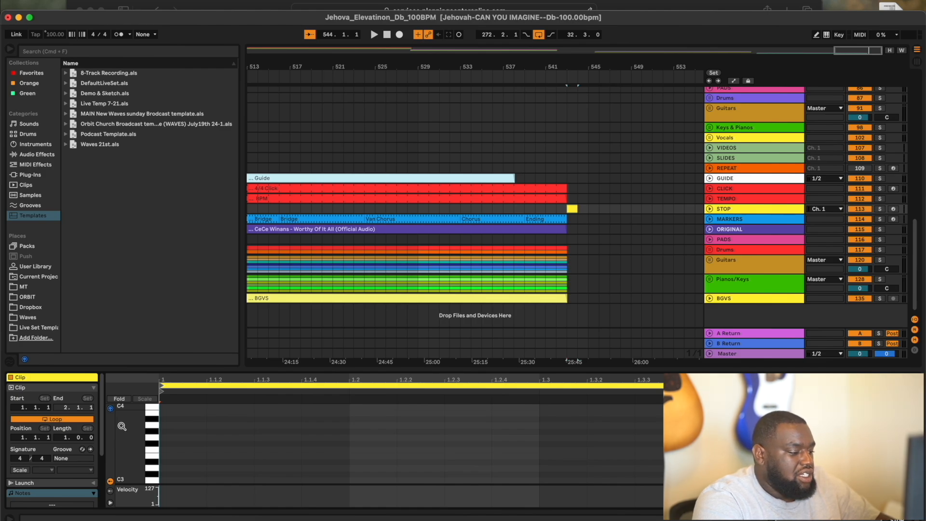
{"action": "scroll", "coordinate": [257, 484], "scroll_direction": "down", "scroll_amount": 10}
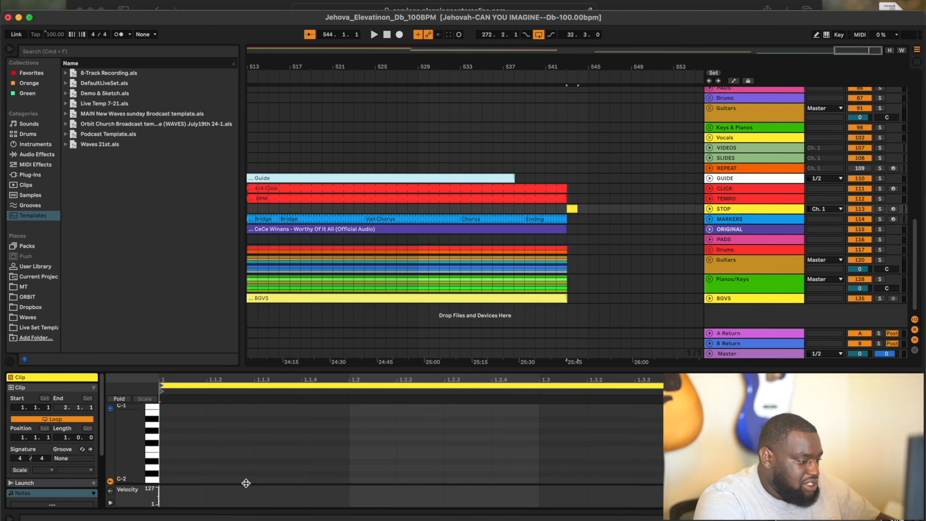
{"action": "key", "text": "space"}
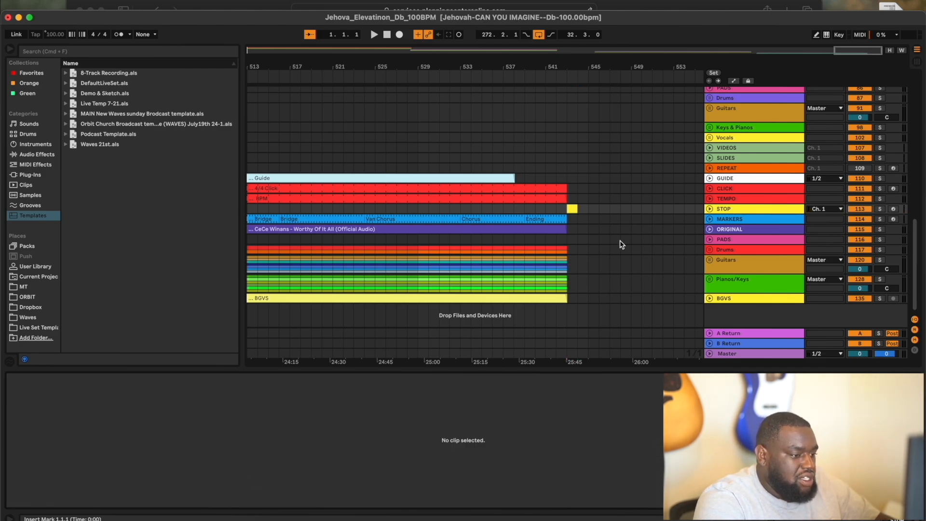
- Add a C-2 note in the STOP clip and lengthen it across most of the bar
{"action": "left_click", "coordinate": [572, 208]}
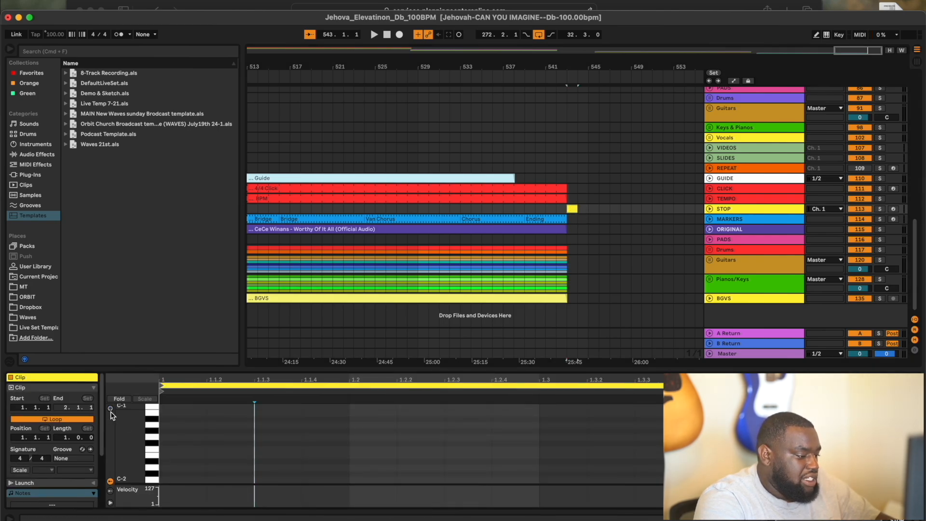
{"action": "double_click", "coordinate": [183, 479]}
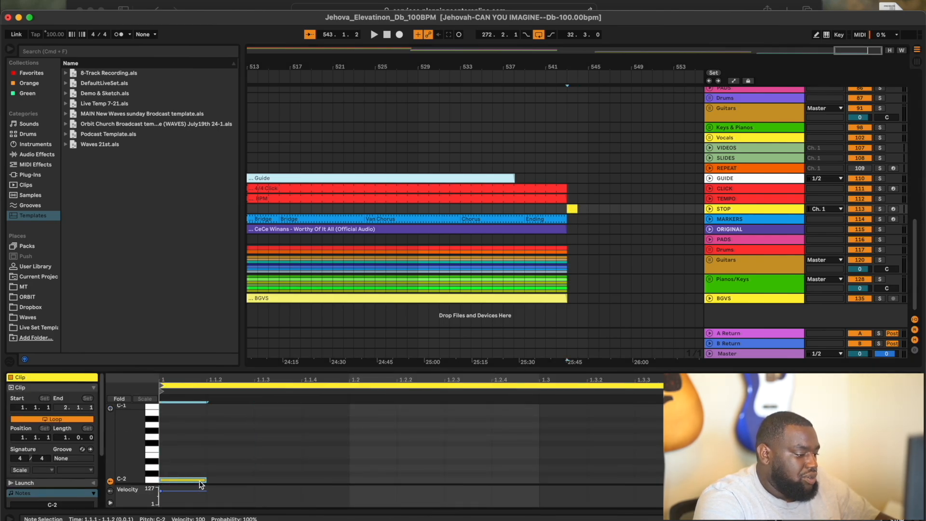
{"action": "left_click_drag", "start_coordinate": [206, 480], "coordinate": [829, 480]}
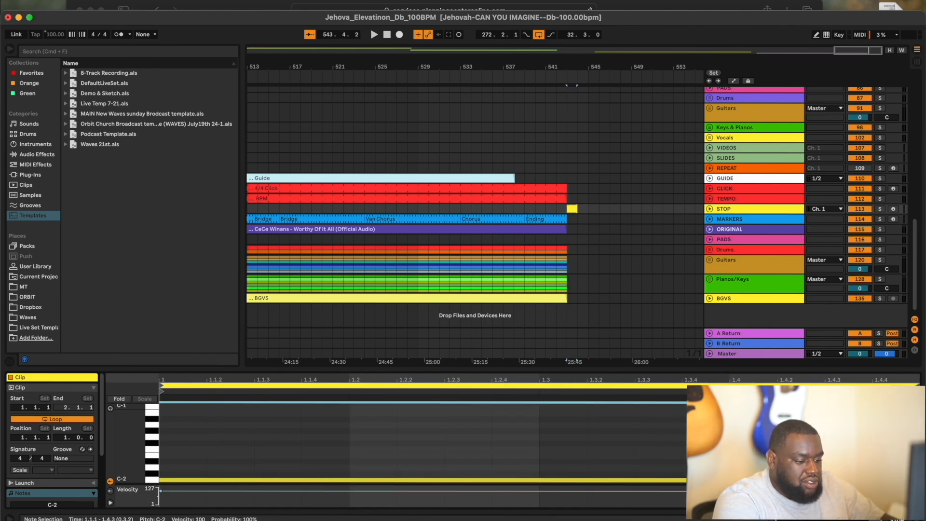
{"action": "left_click", "coordinate": [652, 264]}
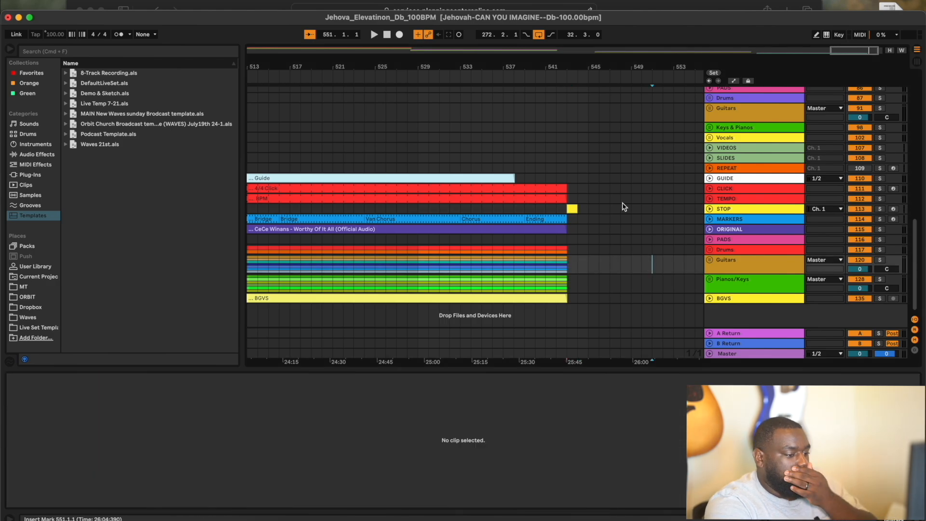
{"action": "key", "text": "minus"}
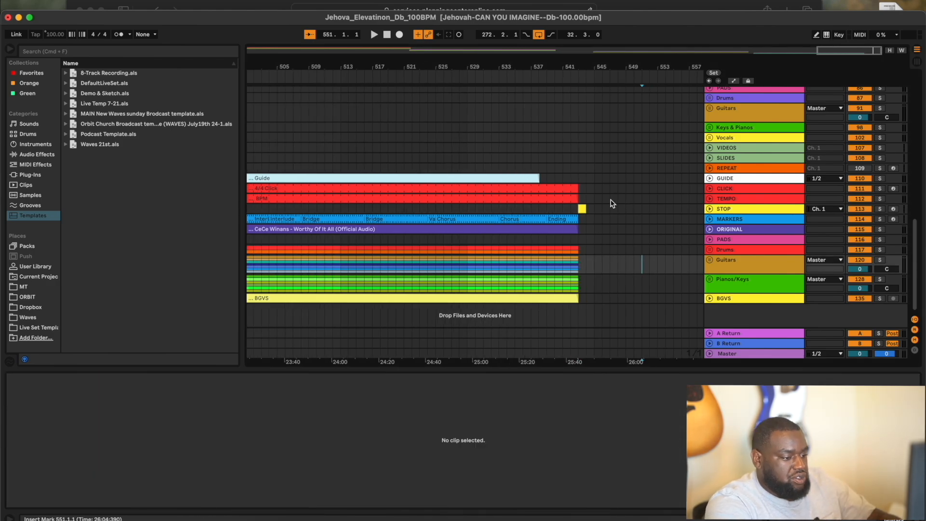
{"action": "left_click", "coordinate": [710, 208]}
{"action": "left_click", "coordinate": [710, 209]}
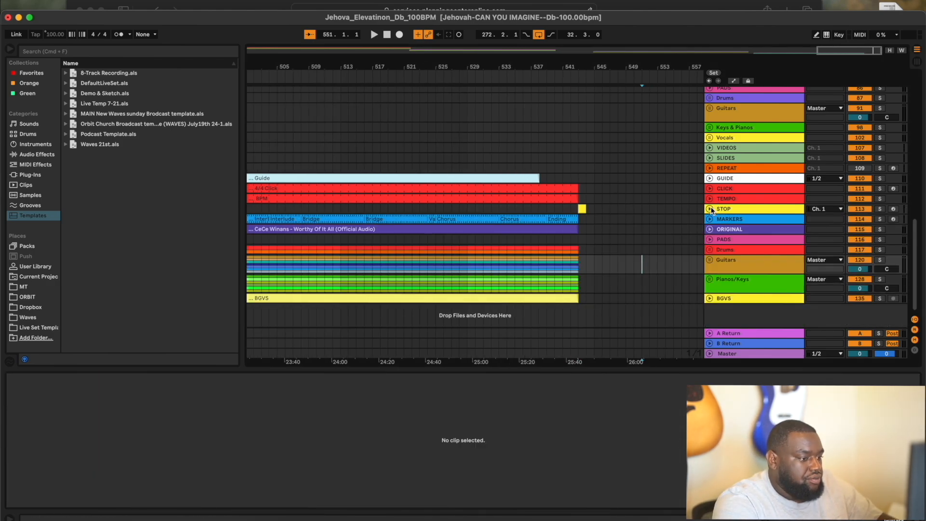
{"action": "scroll", "coordinate": [571, 144], "scroll_direction": "left", "scroll_amount": 5}
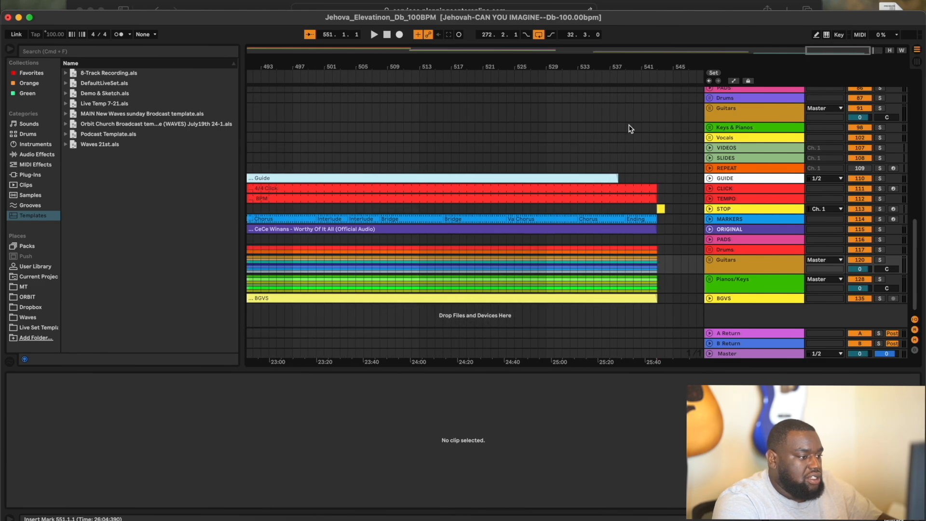
{"action": "left_click", "coordinate": [860, 36]}
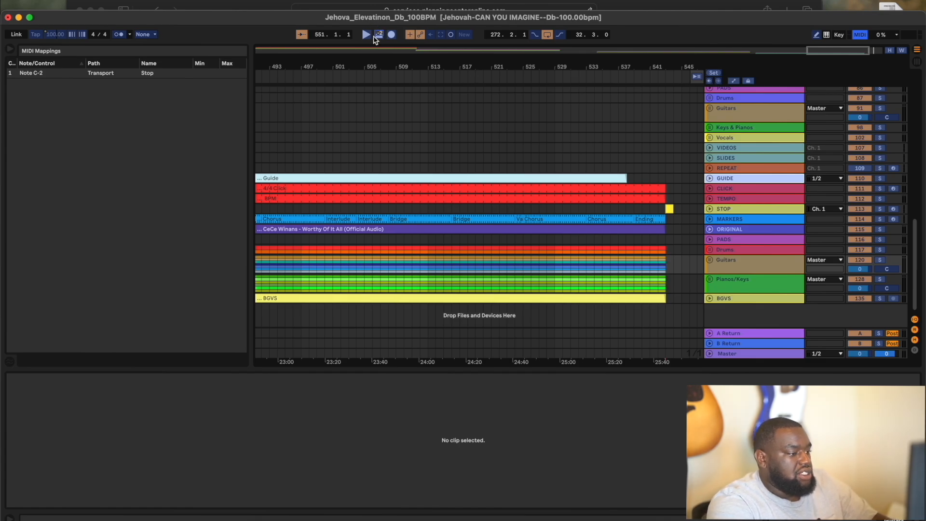
{"action": "left_click", "coordinate": [563, 75]}
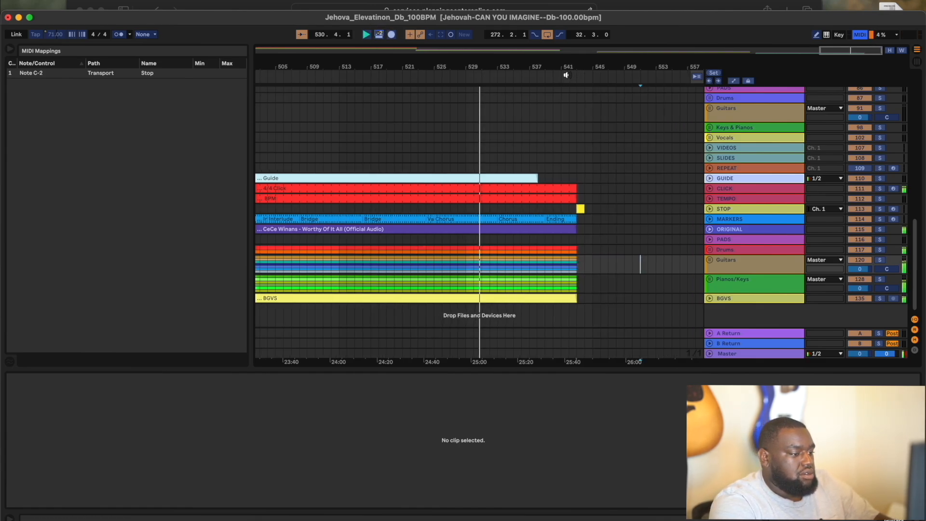
{"action": "left_click", "coordinate": [563, 76]}
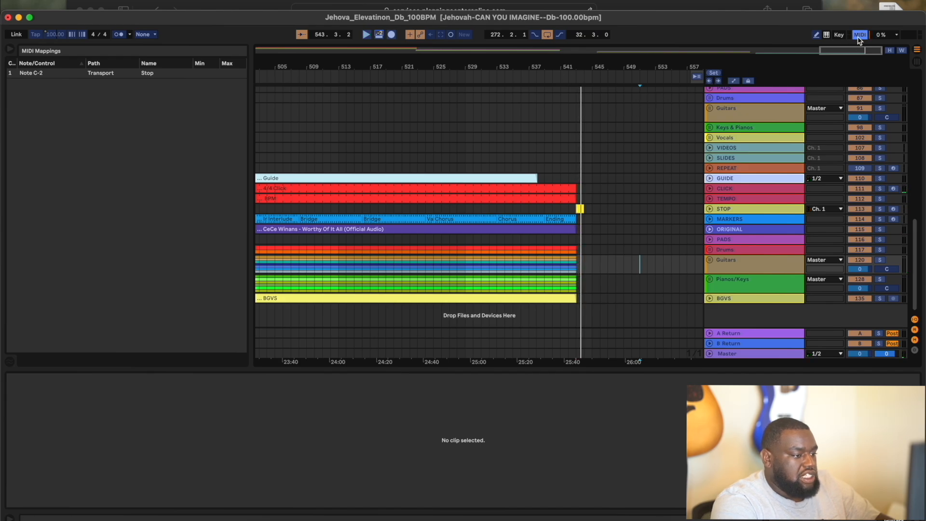
{"action": "key", "text": "super+m"}
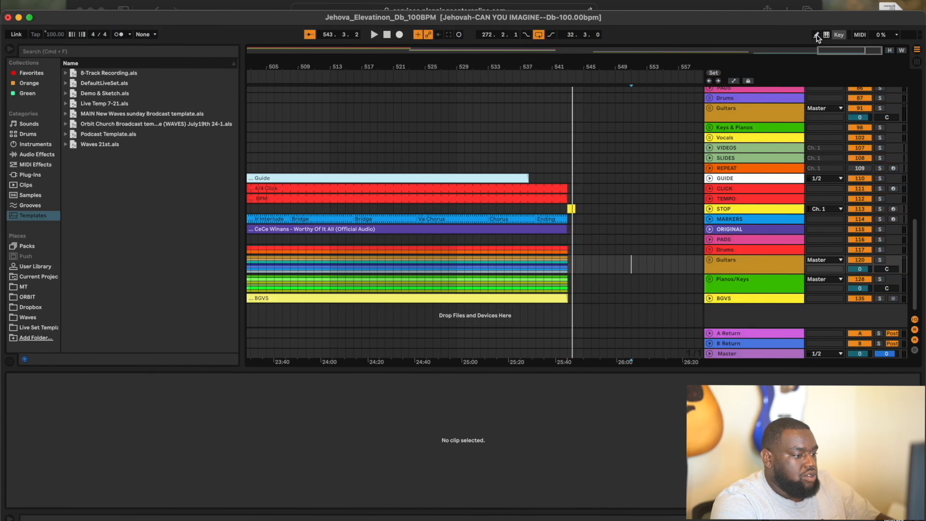
- Play from just before bar 543 to test the STOP clip, then from bar 551
{"action": "left_click", "coordinate": [558, 76]}
{"action": "scroll", "coordinate": [561, 130], "scroll_direction": "up", "scroll_amount": 5}
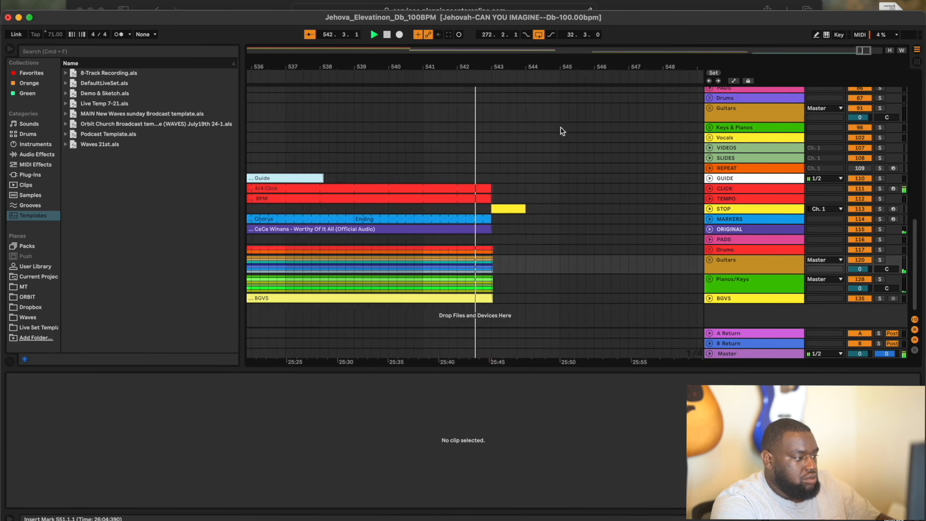
{"action": "scroll", "coordinate": [561, 131], "scroll_direction": "up", "scroll_amount": 3}
{"action": "scroll", "coordinate": [561, 131], "scroll_direction": "down", "scroll_amount": 5}
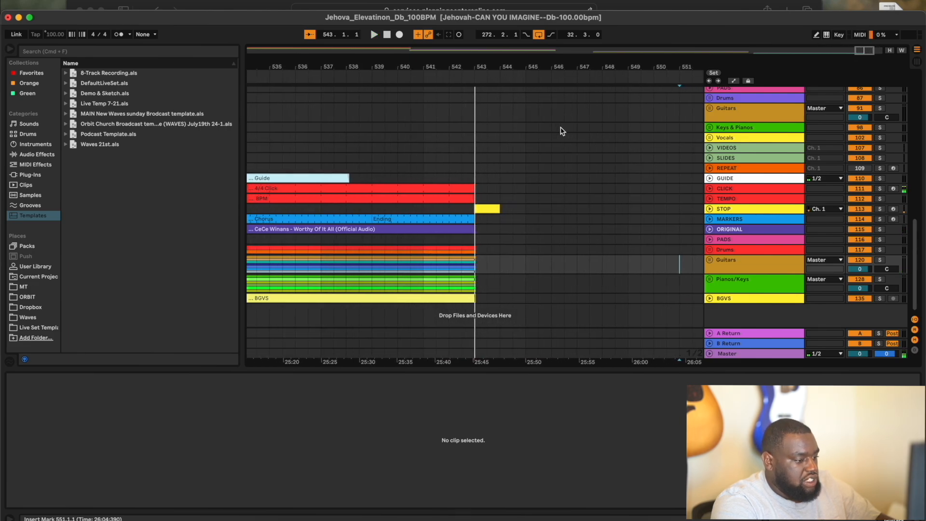
{"action": "key", "text": "space"}
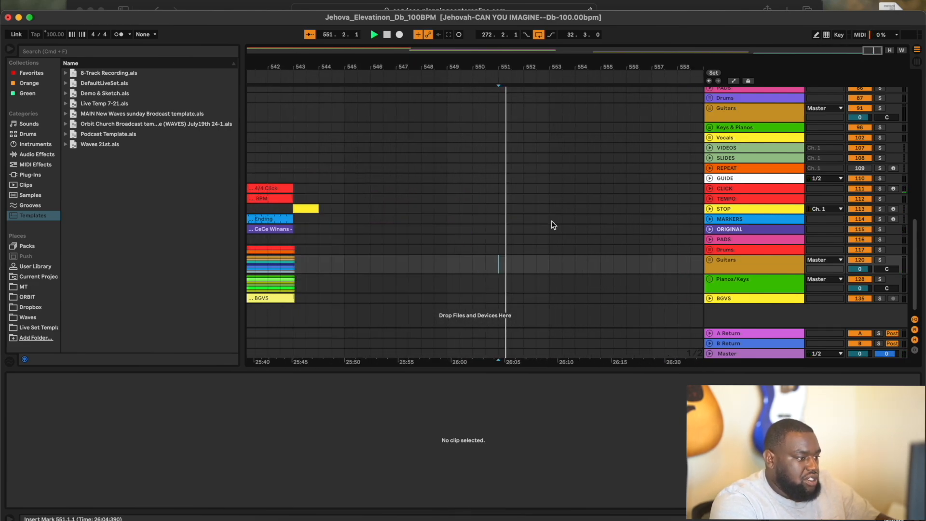
- Stop and reset the transport to 1.1.1 with the whole set zoomed out
{"action": "left_click", "coordinate": [387, 35]}
{"action": "left_click", "coordinate": [386, 35]}
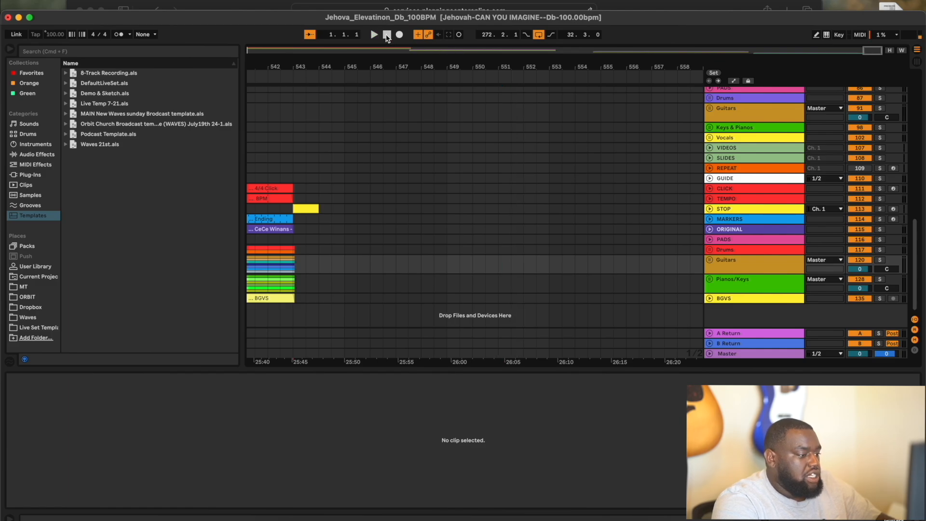
{"action": "key", "text": "w"}
{"action": "scroll", "coordinate": [299, 202], "scroll_direction": "up", "scroll_amount": 10}
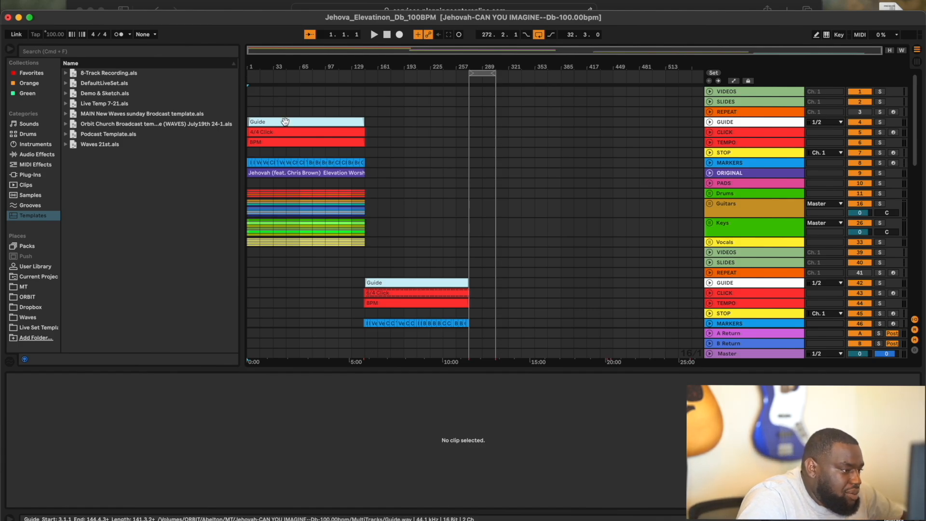
- Add locators at the first song's start and at bar 144 for the second song
{"action": "right_click", "coordinate": [248, 75]}
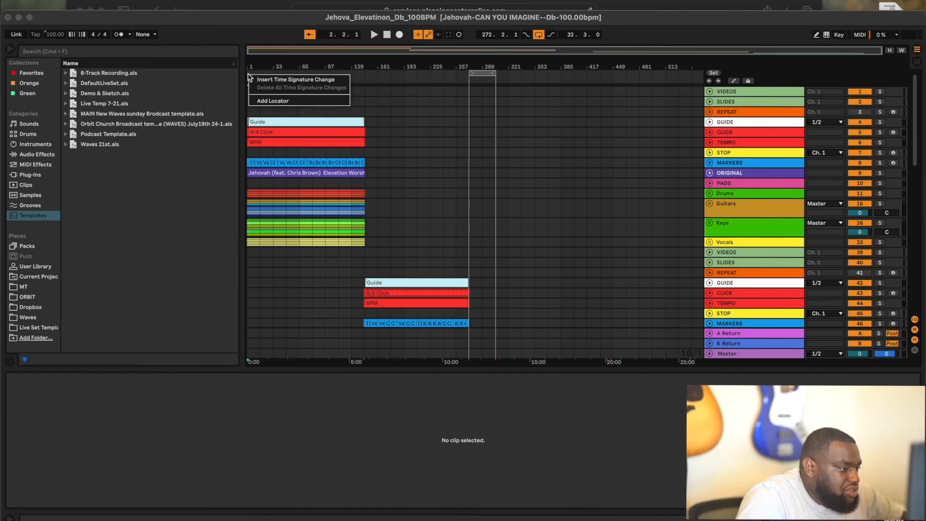
{"action": "left_click", "coordinate": [263, 99]}
{"action": "scroll", "coordinate": [263, 127], "scroll_direction": "up", "scroll_amount": 5}
{"action": "scroll", "coordinate": [263, 127], "scroll_direction": "up", "scroll_amount": 2}
{"action": "scroll", "coordinate": [263, 127], "scroll_direction": "left", "scroll_amount": 5}
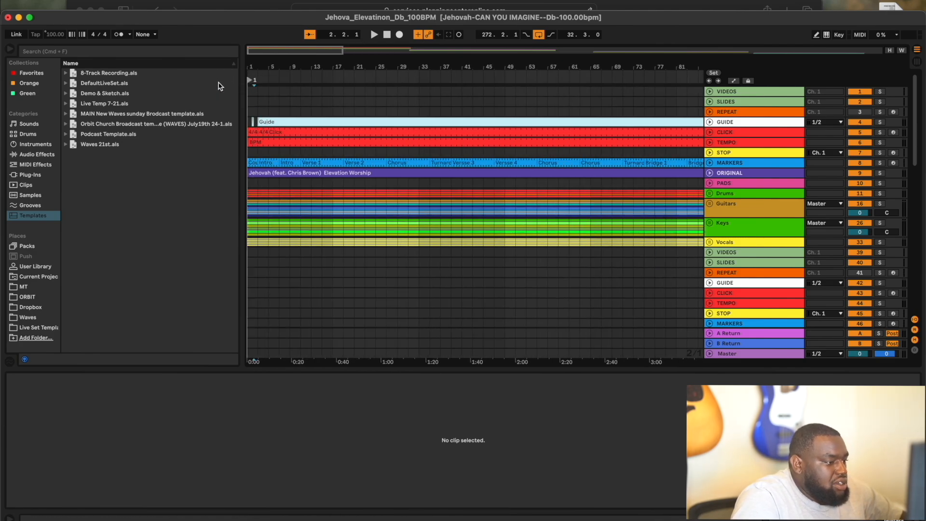
{"action": "scroll", "coordinate": [432, 197], "scroll_direction": "down", "scroll_amount": 5}
{"action": "scroll", "coordinate": [396, 209], "scroll_direction": "down", "scroll_amount": 3}
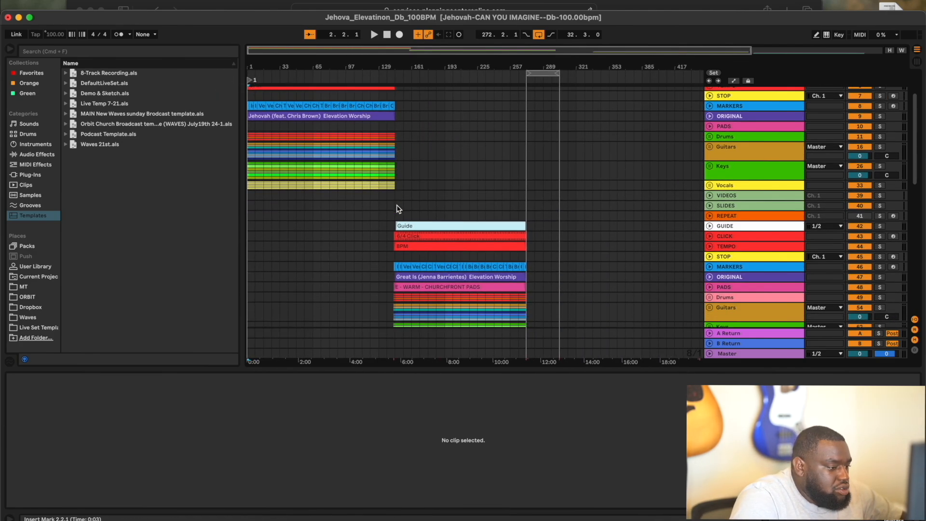
{"action": "scroll", "coordinate": [397, 208], "scroll_direction": "up", "scroll_amount": 8}
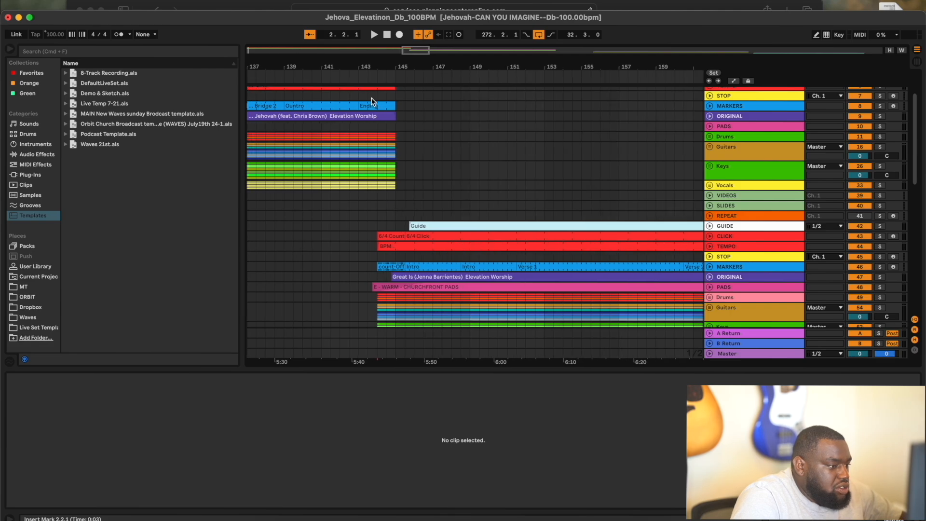
{"action": "right_click", "coordinate": [378, 82]}
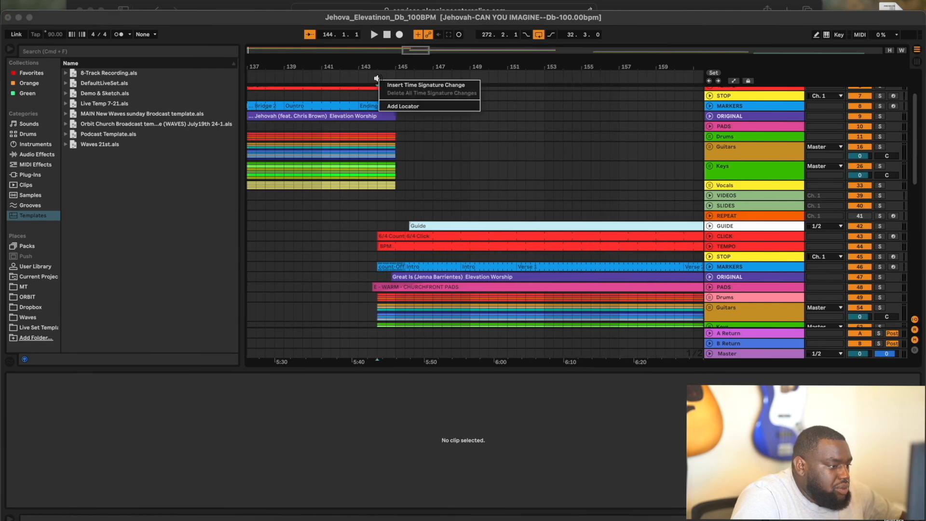
{"action": "left_click", "coordinate": [400, 106]}
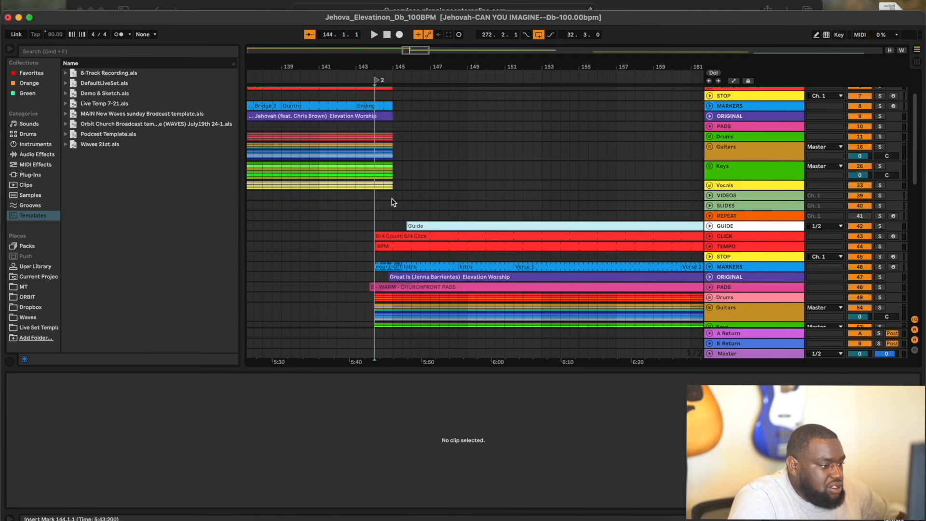
- Add locator 3 at bar 305, where Trust in God begins
{"action": "scroll", "coordinate": [393, 202], "scroll_direction": "down", "scroll_amount": 8}
{"action": "scroll", "coordinate": [393, 203], "scroll_direction": "right", "scroll_amount": 4}
{"action": "scroll", "coordinate": [393, 202], "scroll_direction": "left", "scroll_amount": 2}
{"action": "scroll", "coordinate": [393, 202], "scroll_direction": "right", "scroll_amount": 10}
{"action": "scroll", "coordinate": [393, 203], "scroll_direction": "down", "scroll_amount": 2}
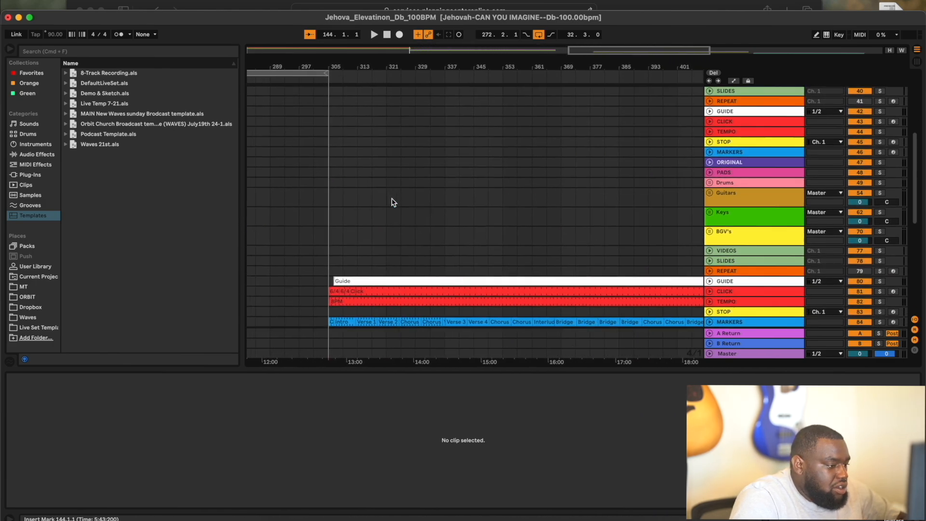
{"action": "scroll", "coordinate": [393, 203], "scroll_direction": "down", "scroll_amount": 3}
{"action": "scroll", "coordinate": [355, 206], "scroll_direction": "up", "scroll_amount": 5}
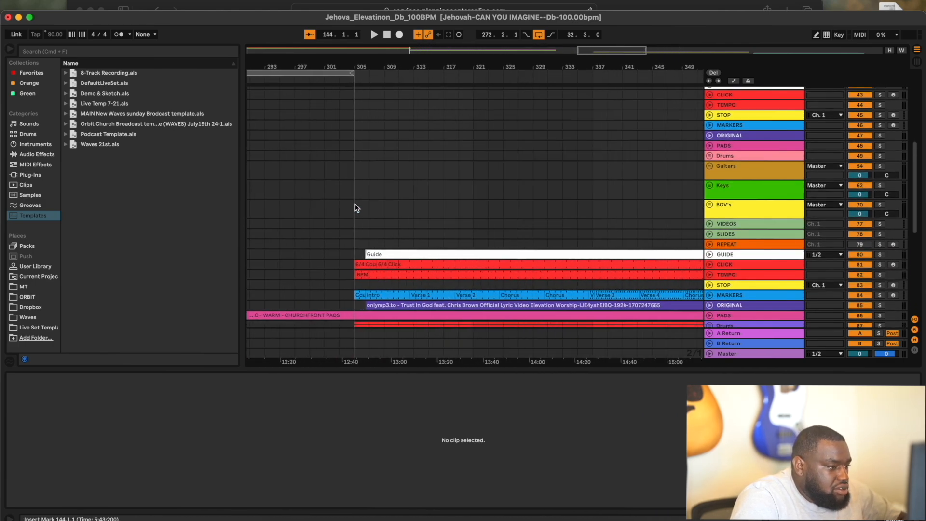
{"action": "right_click", "coordinate": [359, 80]}
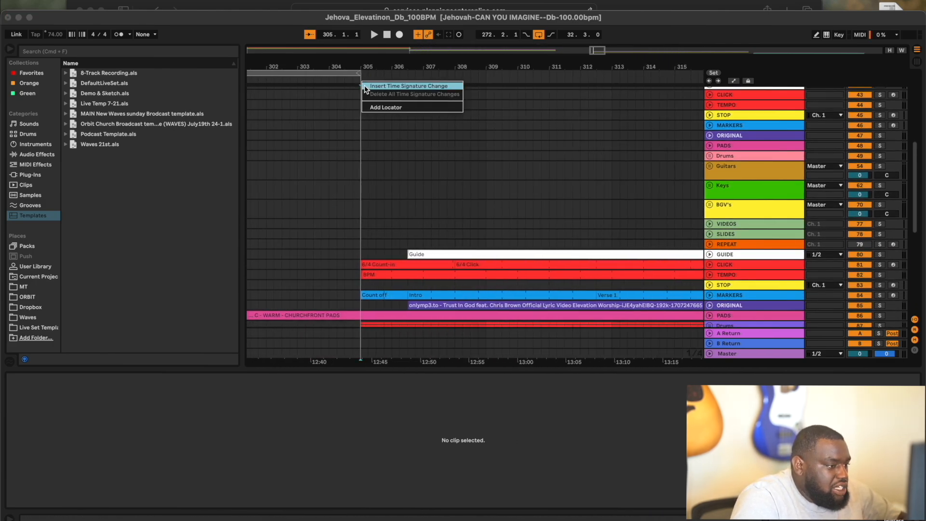
{"action": "left_click", "coordinate": [378, 108]}
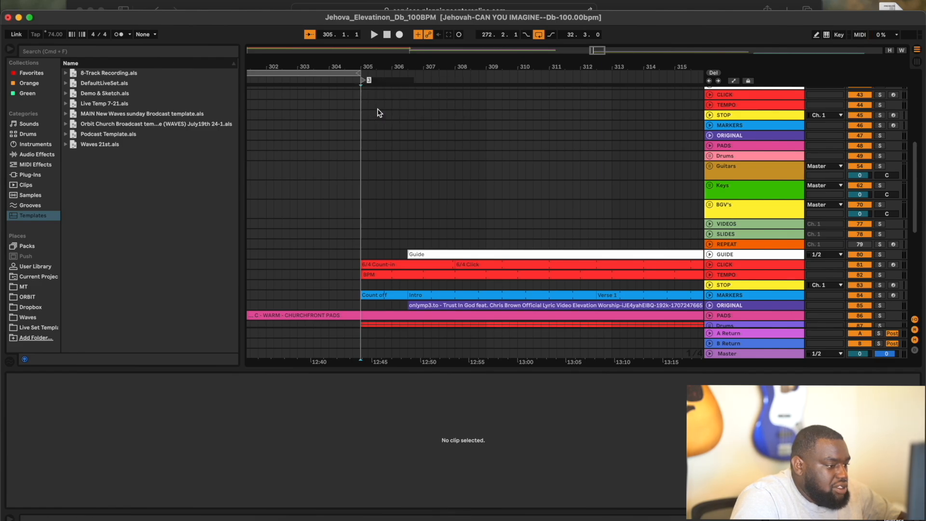
{"action": "scroll", "coordinate": [378, 113], "scroll_direction": "down", "scroll_amount": 10}
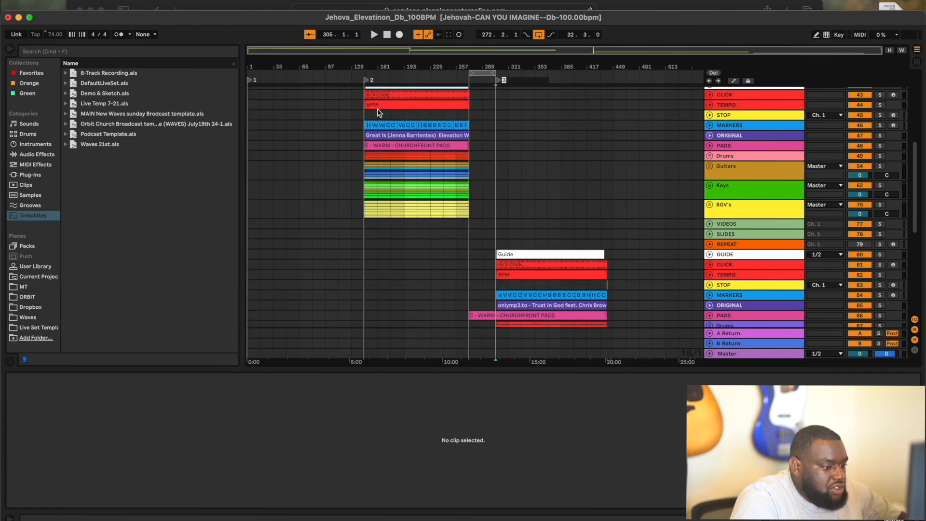
- Add locator 4 at bar 446 where Worthy Of It All starts, then zoom out
{"action": "scroll", "coordinate": [378, 113], "scroll_direction": "down", "scroll_amount": 5}
{"action": "scroll", "coordinate": [602, 202], "scroll_direction": "up", "scroll_amount": 10}
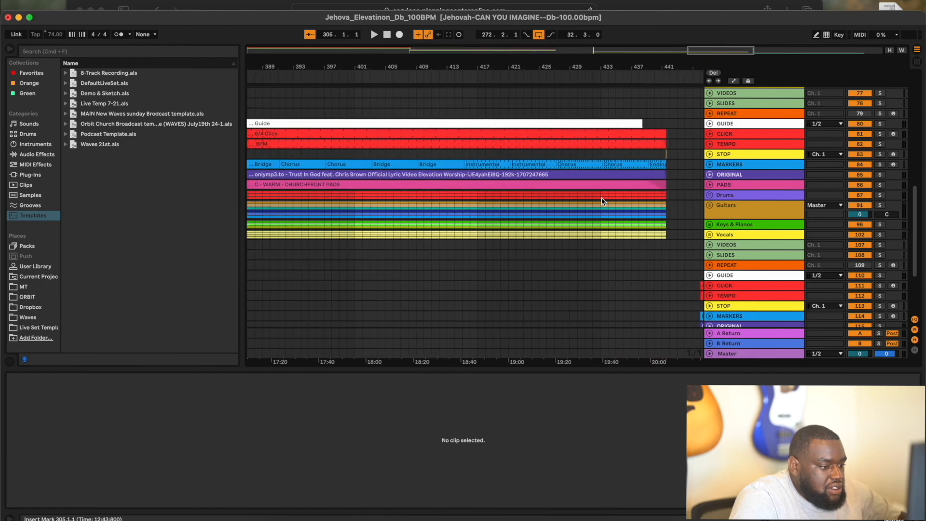
{"action": "scroll", "coordinate": [602, 202], "scroll_direction": "down", "scroll_amount": 2}
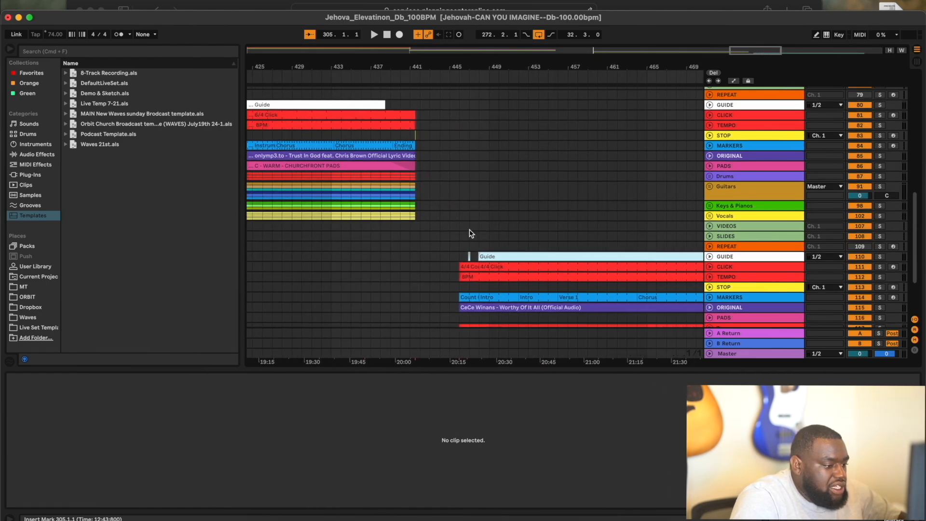
{"action": "scroll", "coordinate": [471, 234], "scroll_direction": "up", "scroll_amount": 5}
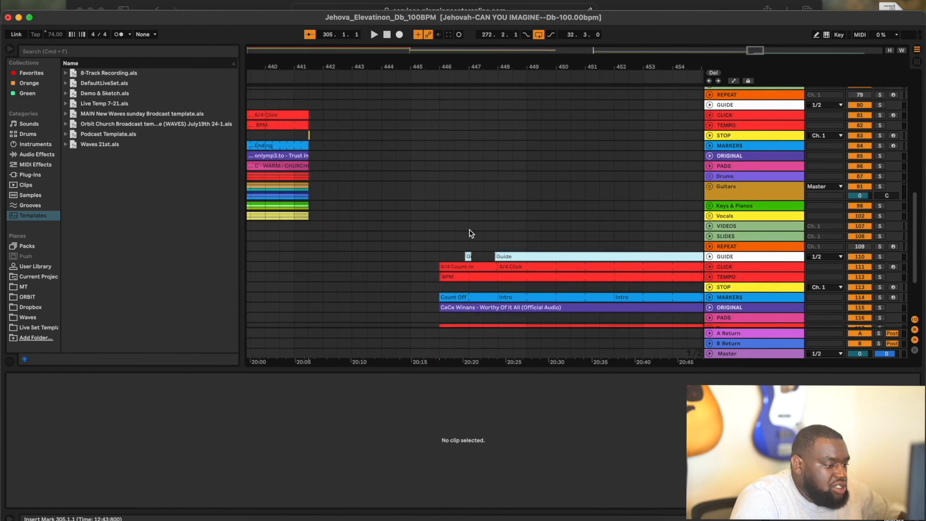
{"action": "right_click", "coordinate": [434, 76]}
{"action": "left_click", "coordinate": [444, 107]}
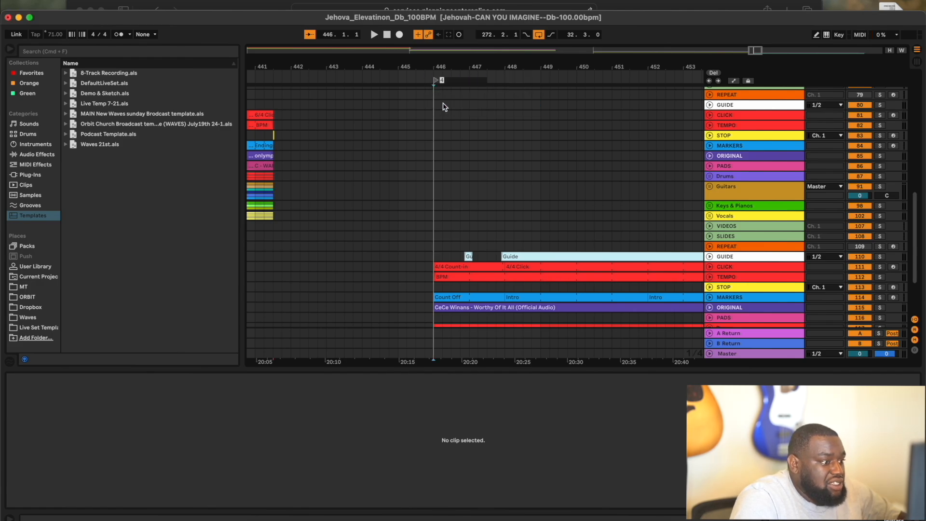
{"action": "scroll", "coordinate": [437, 105], "scroll_direction": "down", "scroll_amount": 5}
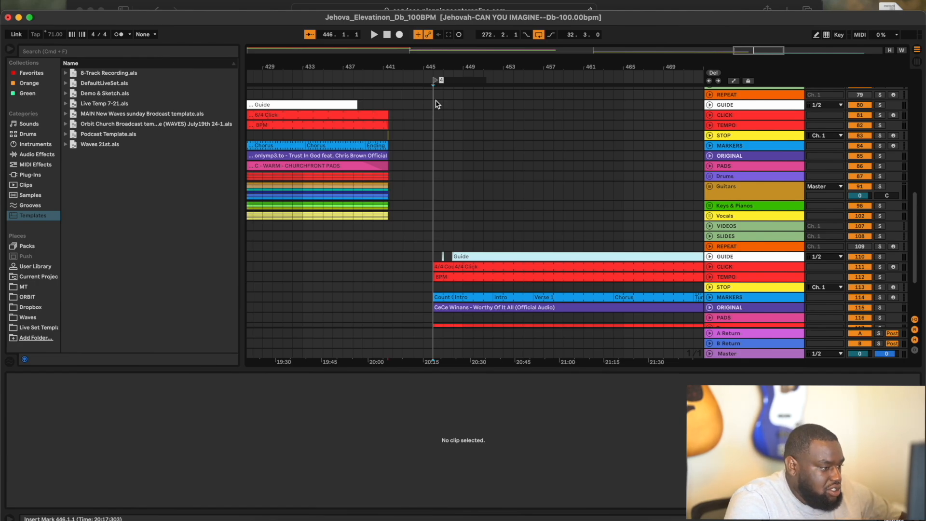
{"action": "scroll", "coordinate": [436, 104], "scroll_direction": "down", "scroll_amount": 10}
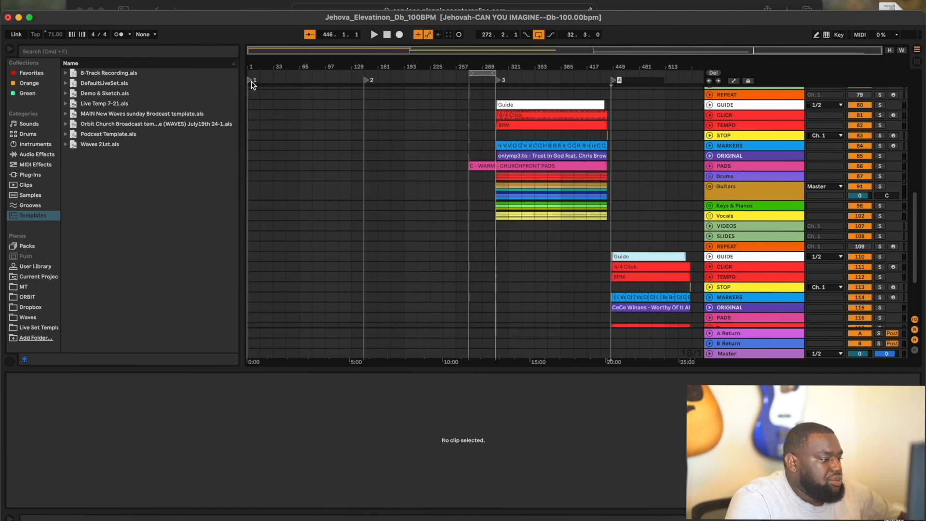
{"action": "scroll", "coordinate": [318, 155], "scroll_direction": "up", "scroll_amount": 15}
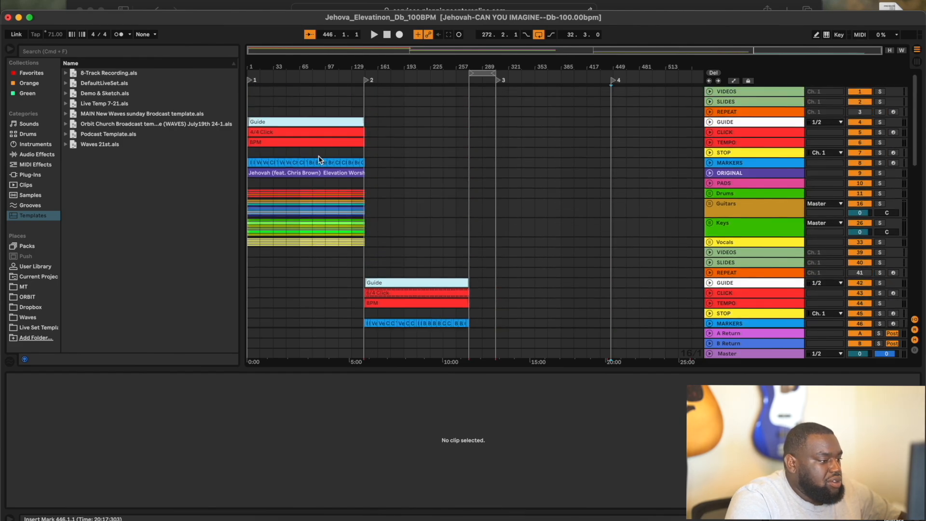
- Delete the stray locator 5 accidentally added near bar 39
{"action": "right_click", "coordinate": [276, 75]}
{"action": "left_click", "coordinate": [291, 101]}
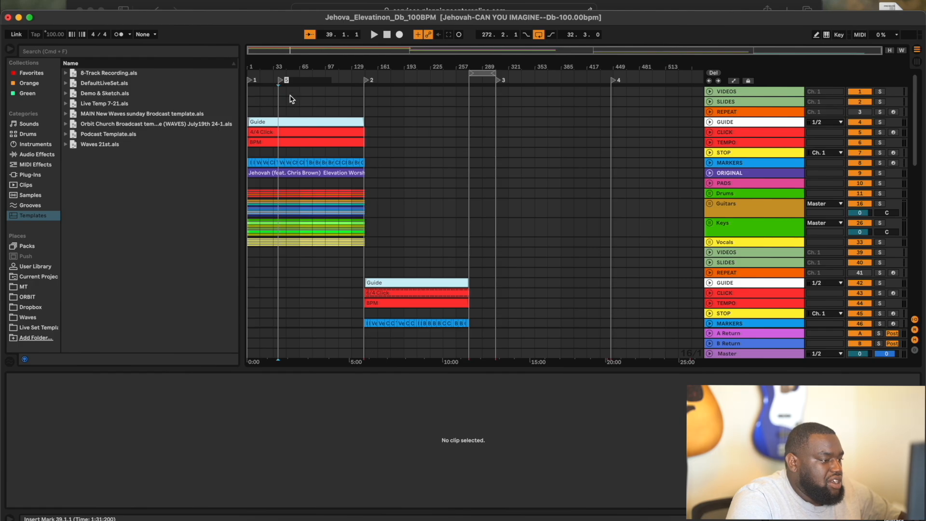
{"action": "key", "text": "Delete"}
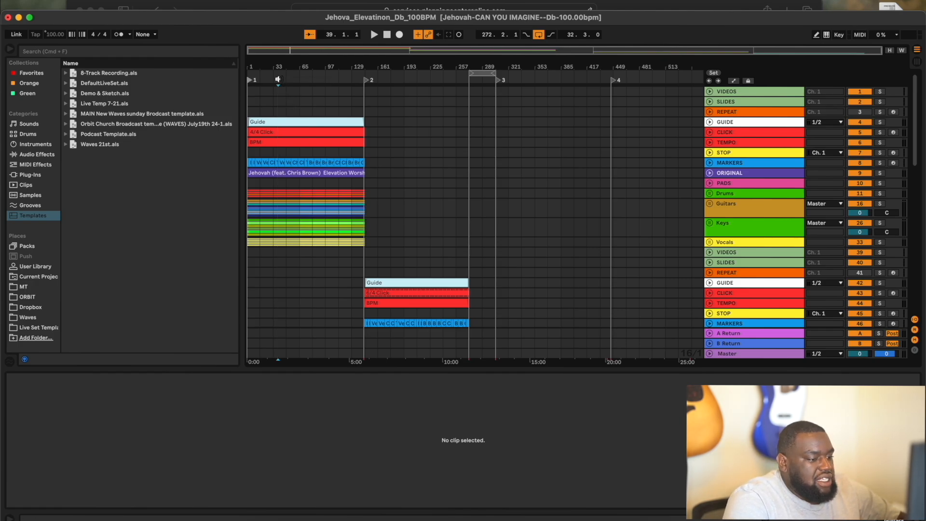
{"action": "left_click", "coordinate": [640, 163]}
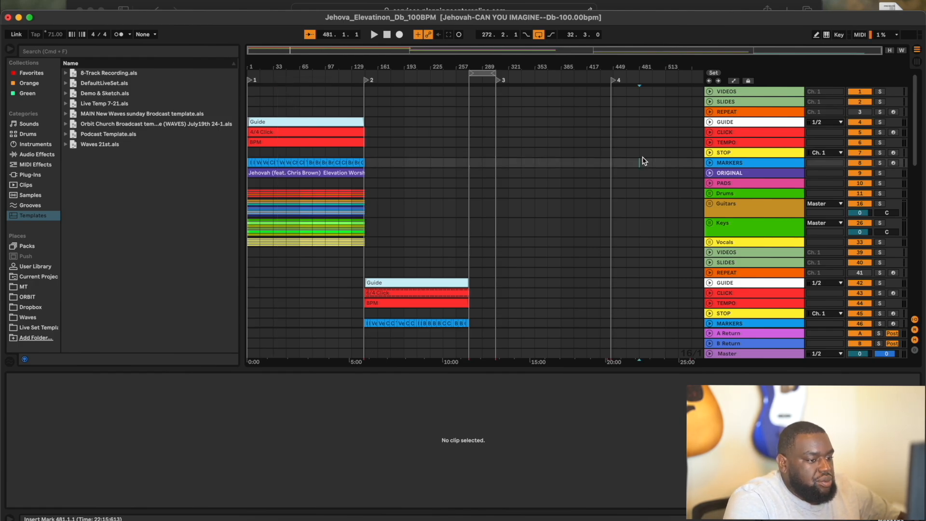
- In Key Map mode, assign keys 1–4 to locators 1–4, then leave Key Map mode
{"action": "left_click", "coordinate": [839, 35]}
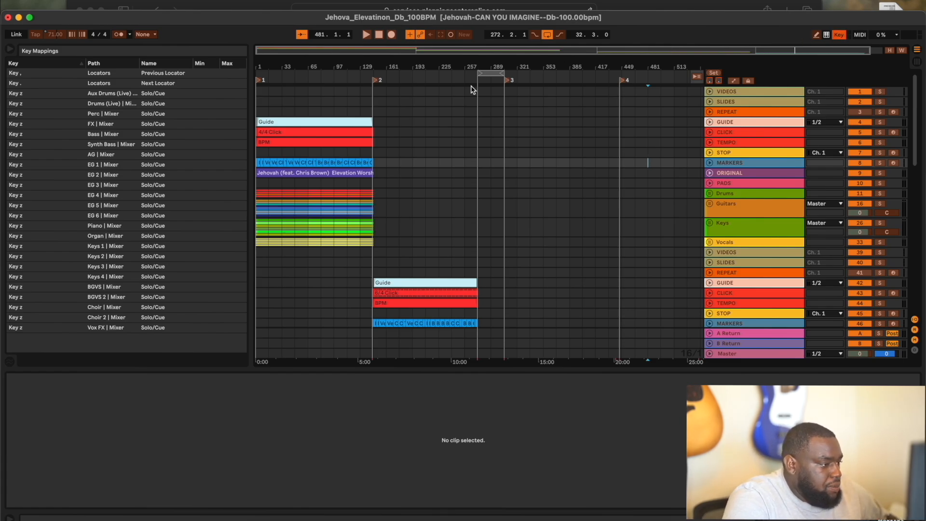
{"action": "left_click", "coordinate": [259, 81]}
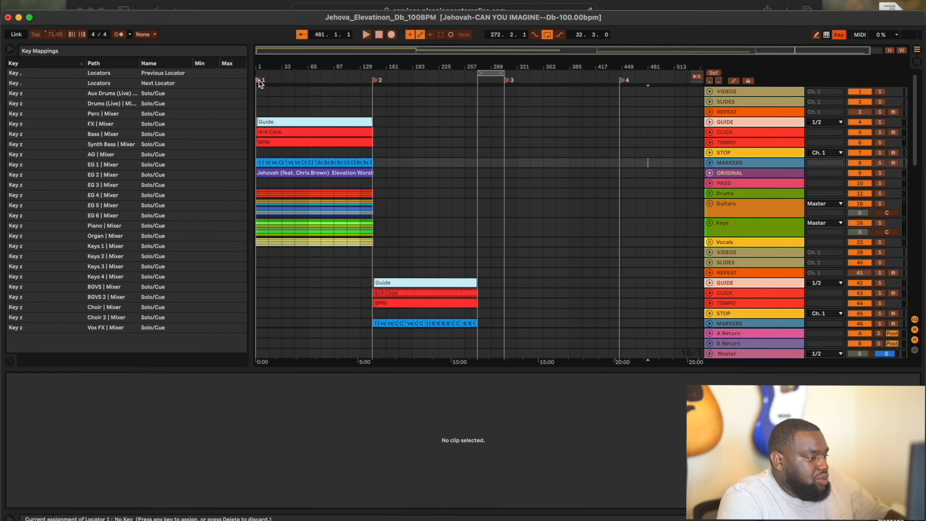
{"action": "key", "text": "1"}
{"action": "left_click", "coordinate": [376, 82]}
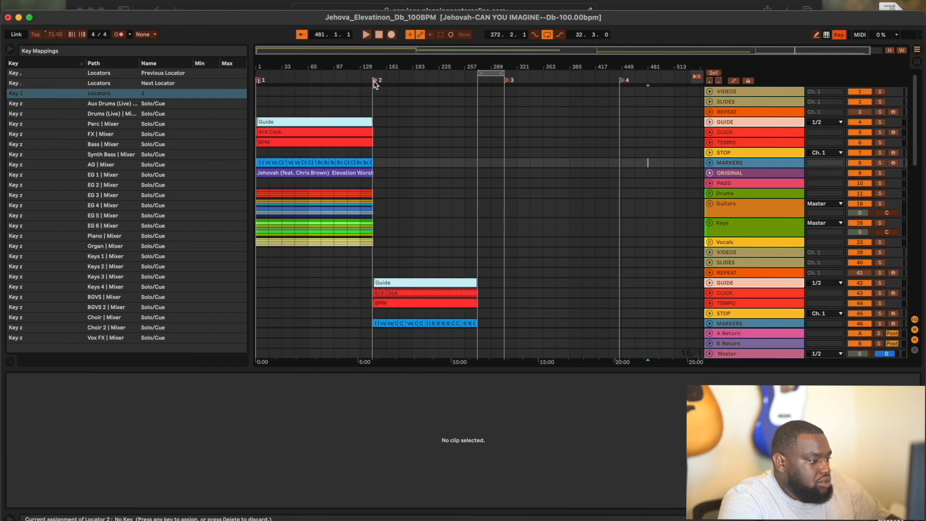
{"action": "key", "text": "2"}
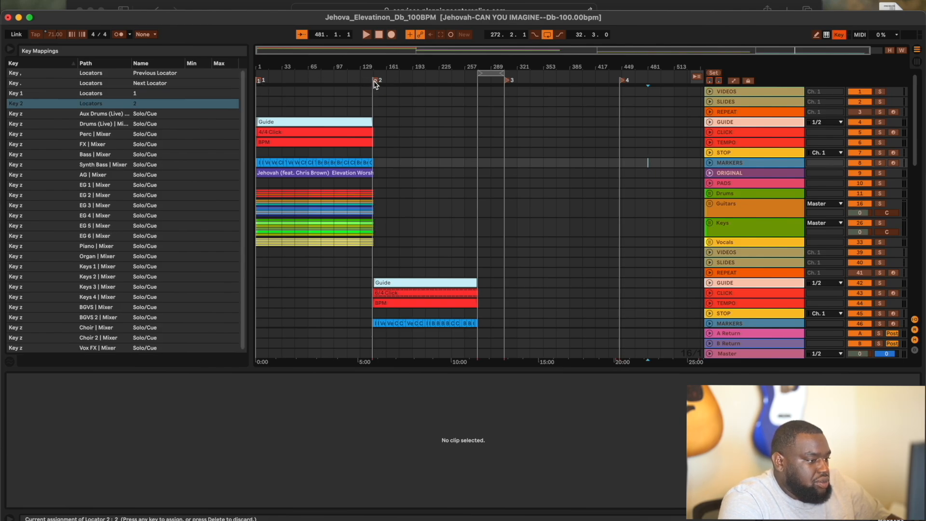
{"action": "left_click", "coordinate": [508, 83]}
{"action": "key", "text": "3"}
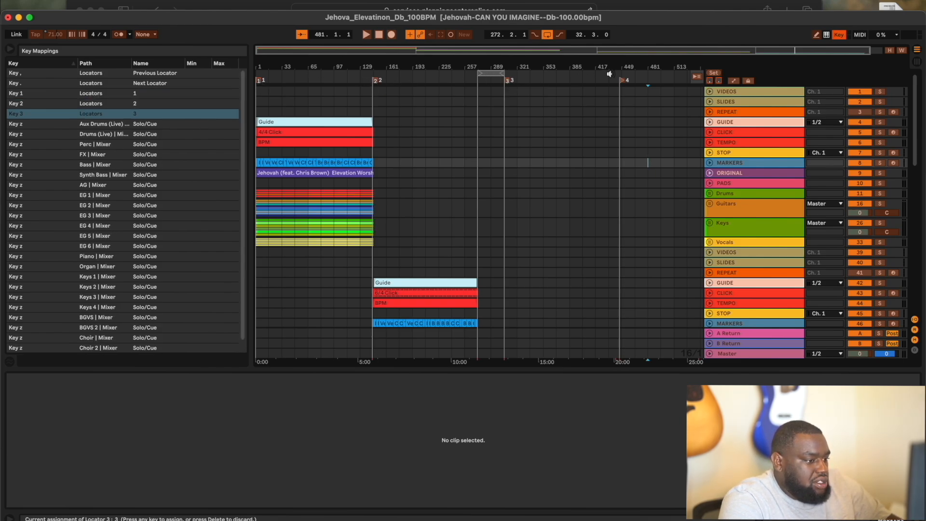
{"action": "left_click", "coordinate": [624, 81]}
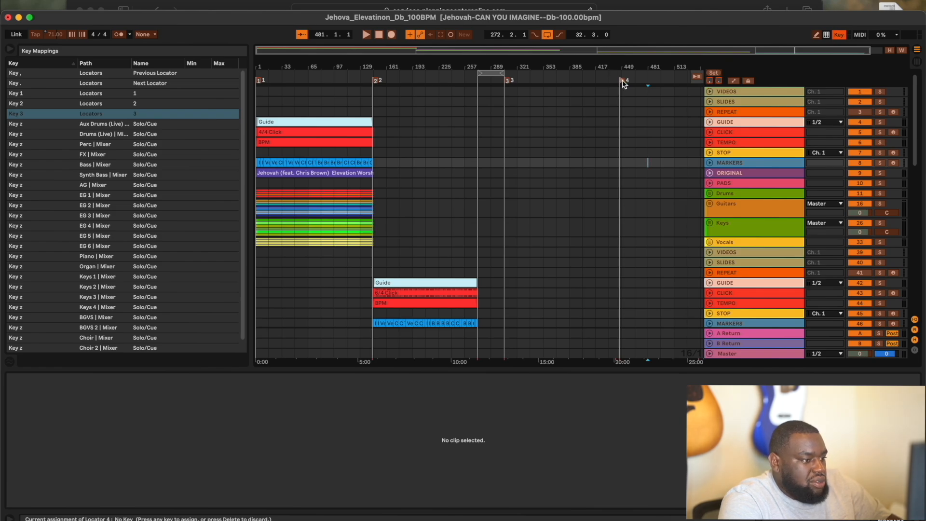
{"action": "key", "text": "4"}
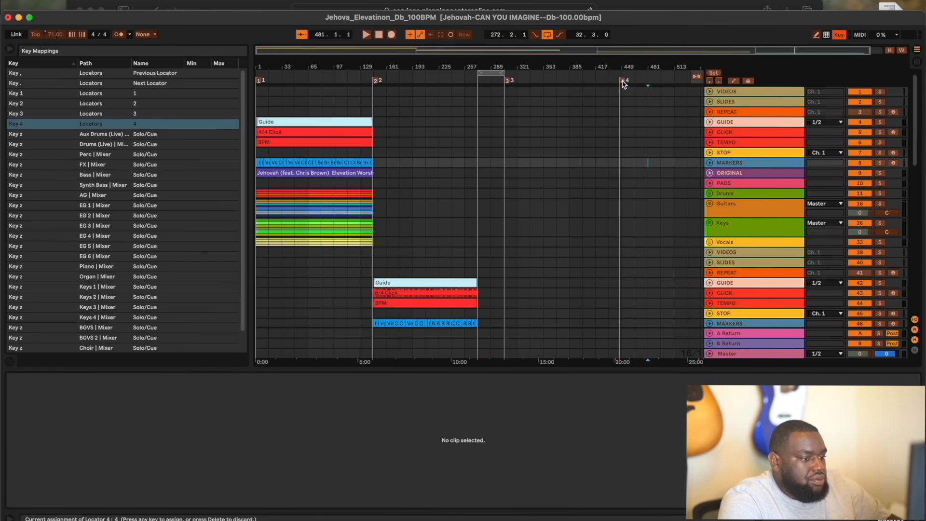
{"action": "left_click", "coordinate": [840, 35]}
- Scroll the arrangement to review Jehovah, Great Is, Trust In God and Worthy Of It All at locators 1–4
{"action": "scroll", "coordinate": [524, 217], "scroll_direction": "down", "scroll_amount": 20}
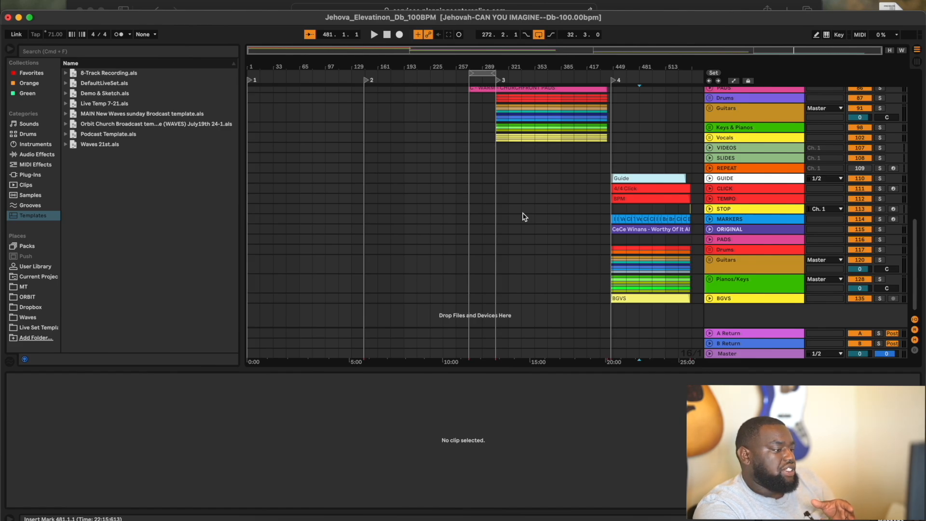
{"action": "scroll", "coordinate": [524, 217], "scroll_direction": "up", "scroll_amount": 20}
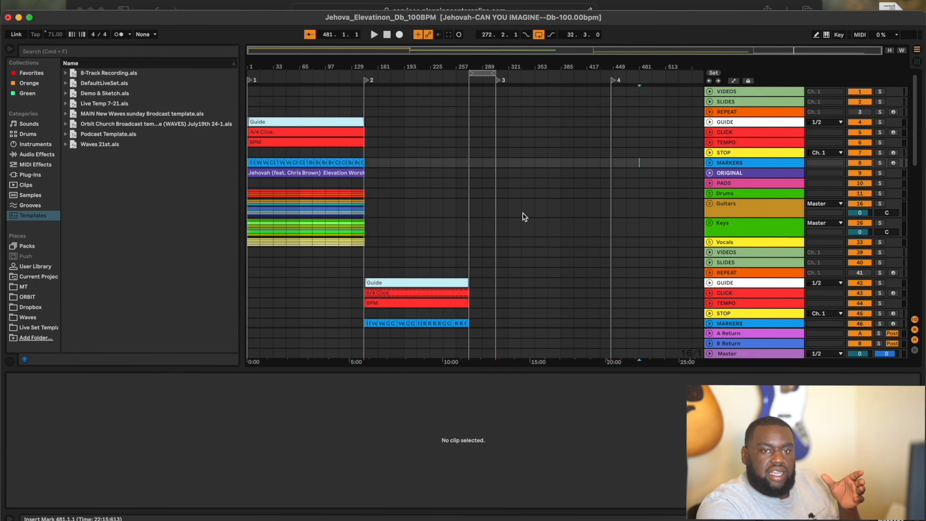
{"action": "scroll", "coordinate": [524, 217], "scroll_direction": "right", "scroll_amount": 10}
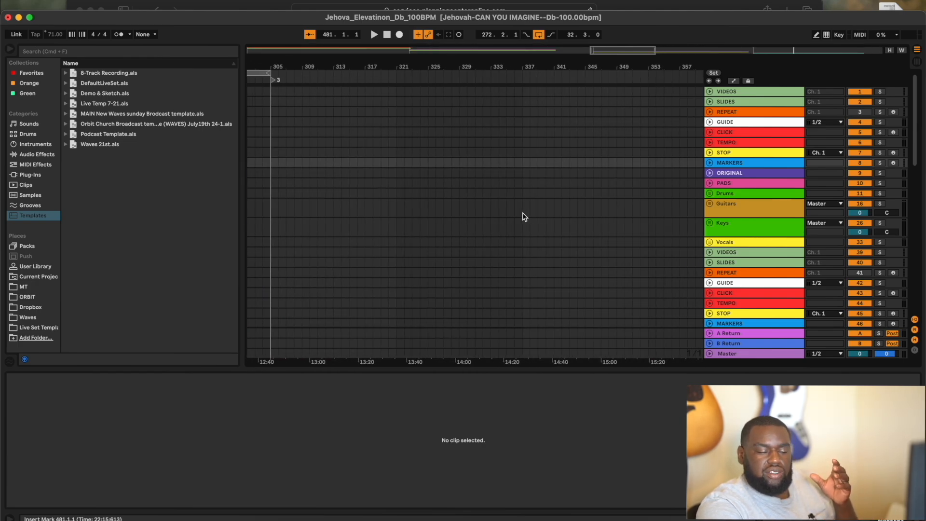
{"action": "scroll", "coordinate": [525, 217], "scroll_direction": "left", "scroll_amount": 10}
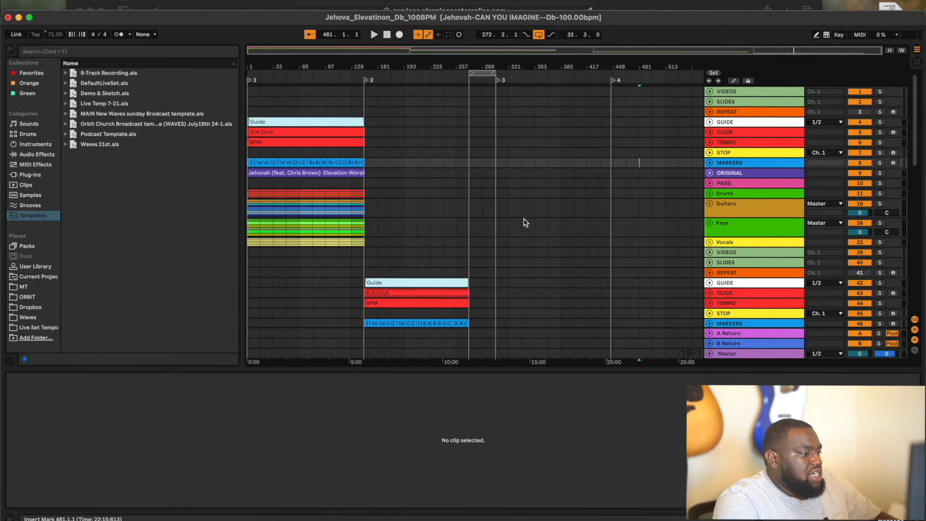
{"action": "scroll", "coordinate": [525, 223], "scroll_direction": "down", "scroll_amount": 10}
{"action": "scroll", "coordinate": [525, 222], "scroll_direction": "up", "scroll_amount": 10}
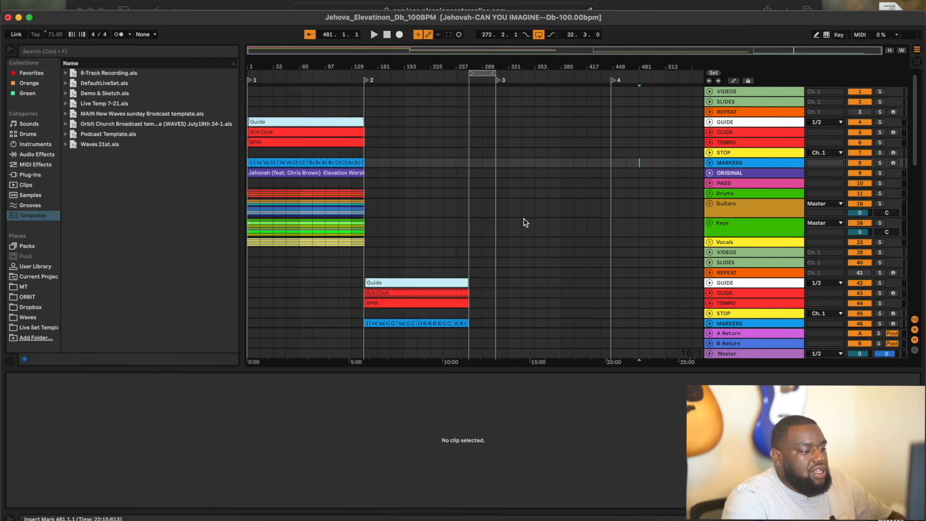
{"action": "scroll", "coordinate": [374, 248], "scroll_direction": "up", "scroll_amount": 5}
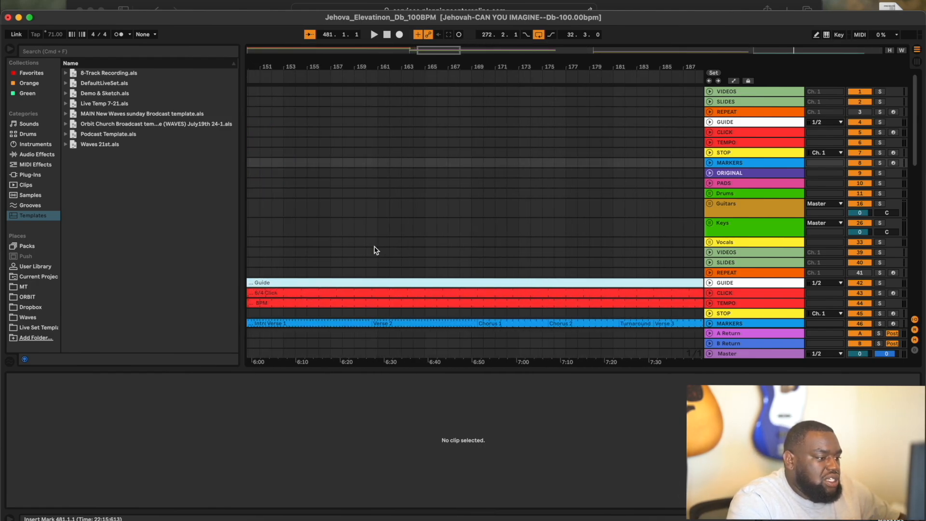
{"action": "scroll", "coordinate": [373, 254], "scroll_direction": "down", "scroll_amount": 3}
{"action": "scroll", "coordinate": [374, 261], "scroll_direction": "down", "scroll_amount": 2}
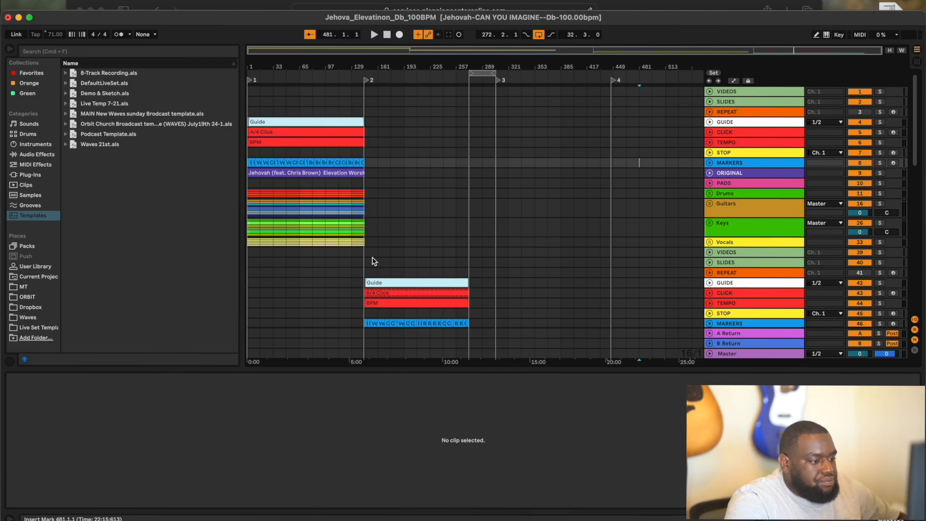
{"action": "scroll", "coordinate": [373, 261], "scroll_direction": "down", "scroll_amount": 5}
{"action": "scroll", "coordinate": [372, 261], "scroll_direction": "up", "scroll_amount": 8}
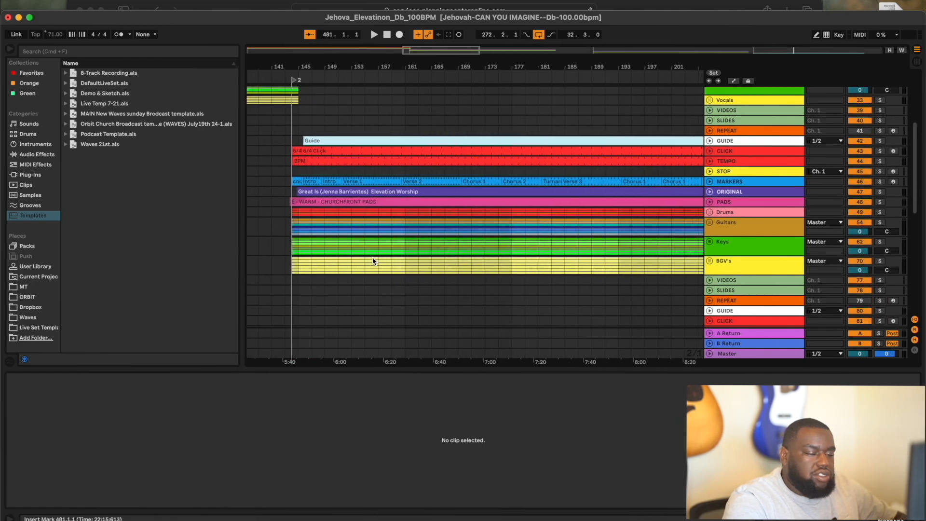
{"action": "scroll", "coordinate": [373, 261], "scroll_direction": "left", "scroll_amount": 4}
{"action": "scroll", "coordinate": [372, 261], "scroll_direction": "down", "scroll_amount": 1}
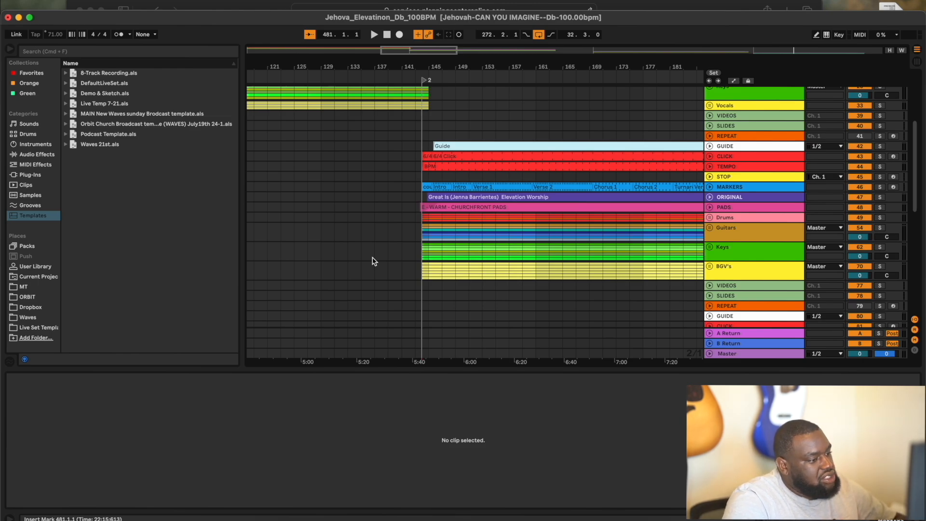
{"action": "scroll", "coordinate": [374, 261], "scroll_direction": "down", "scroll_amount": 8}
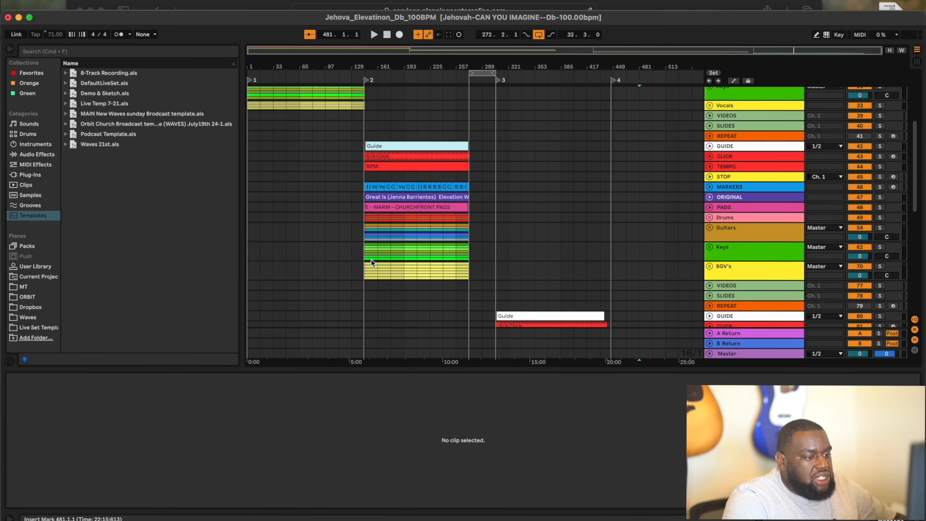
{"action": "scroll", "coordinate": [371, 261], "scroll_direction": "up", "scroll_amount": 5}
{"action": "scroll", "coordinate": [371, 261], "scroll_direction": "down", "scroll_amount": 10}
{"action": "scroll", "coordinate": [372, 261], "scroll_direction": "up", "scroll_amount": 10}
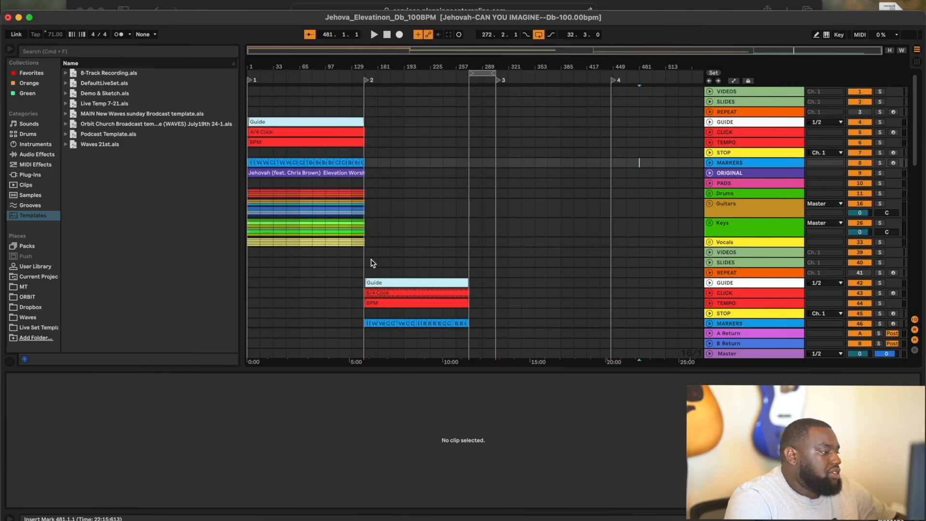
- Save the set as 'July 28th' in the MT > Sunday SetLists folder
{"action": "left_click", "coordinate": [58, 0]}
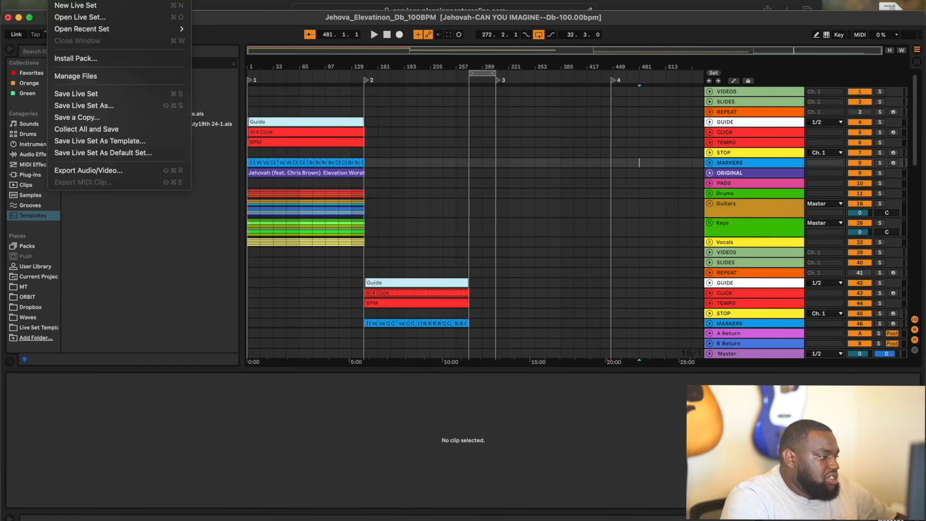
{"action": "left_click", "coordinate": [85, 106]}
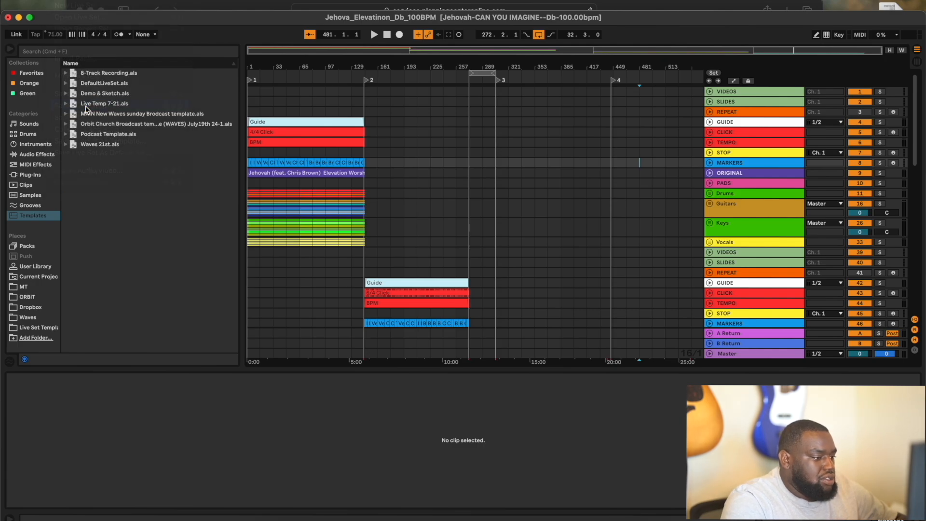
{"action": "scroll", "coordinate": [422, 255], "scroll_direction": "left", "scroll_amount": 5}
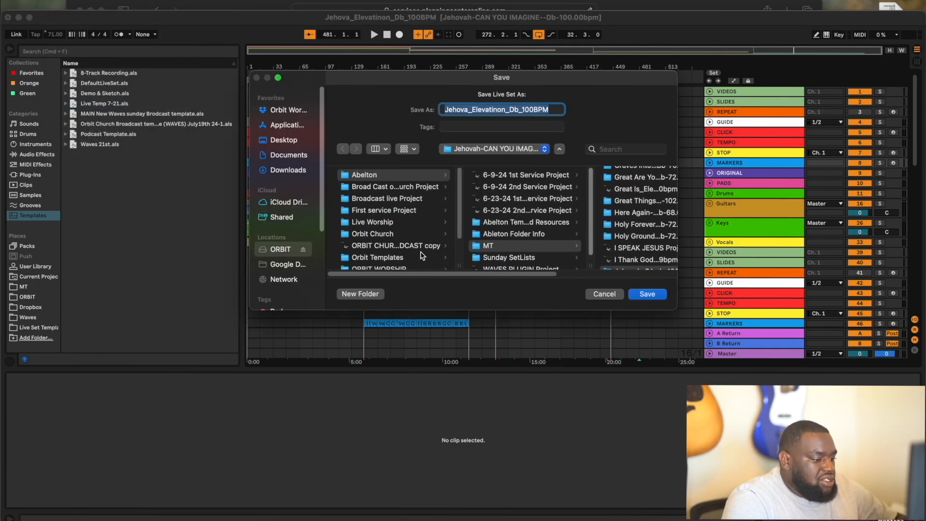
{"action": "left_click", "coordinate": [523, 246]}
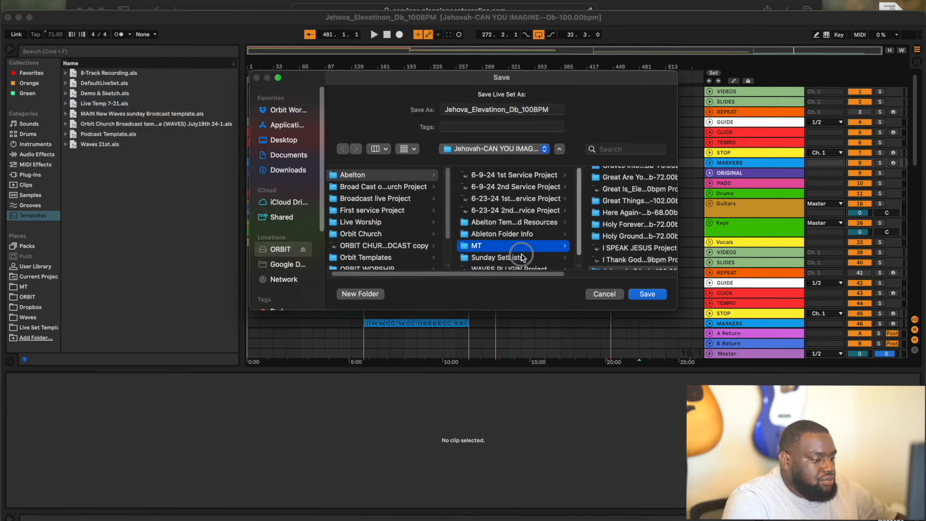
{"action": "left_click", "coordinate": [523, 257]}
{"action": "left_click", "coordinate": [524, 109]}
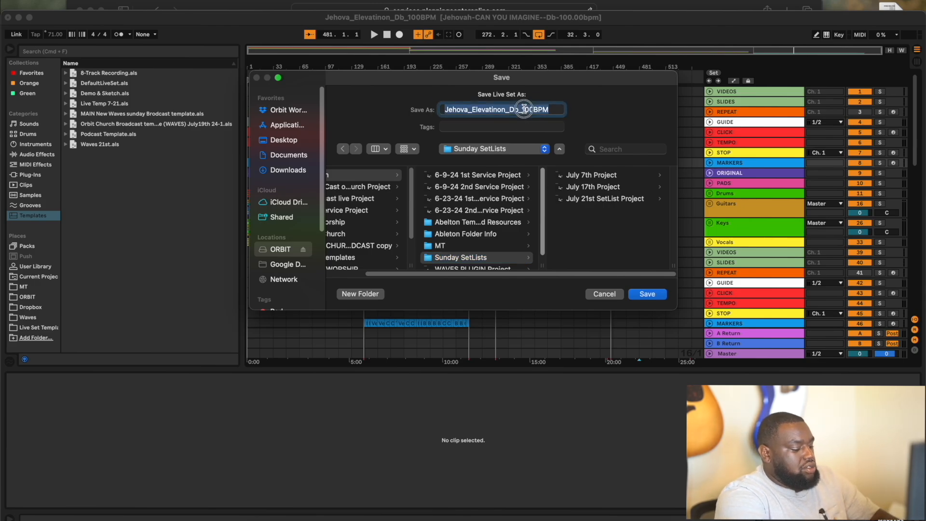
{"action": "type", "text": "Jul"}
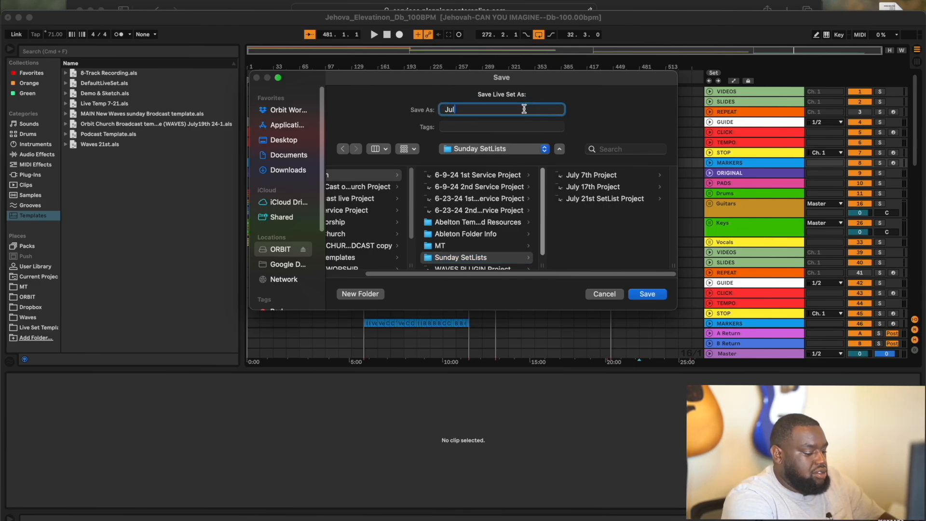
{"action": "type", "text": "y 28"}
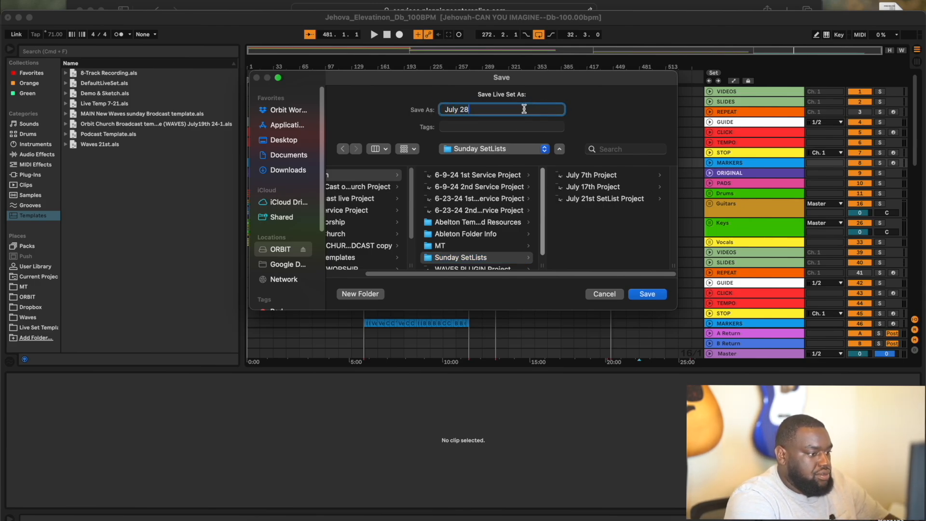
{"action": "type", "text": "th"}
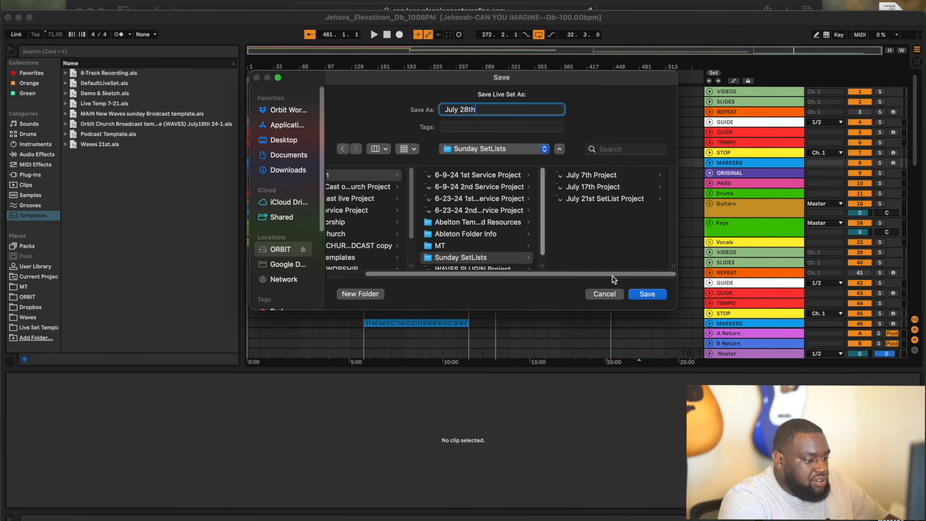
{"action": "left_click", "coordinate": [645, 293]}
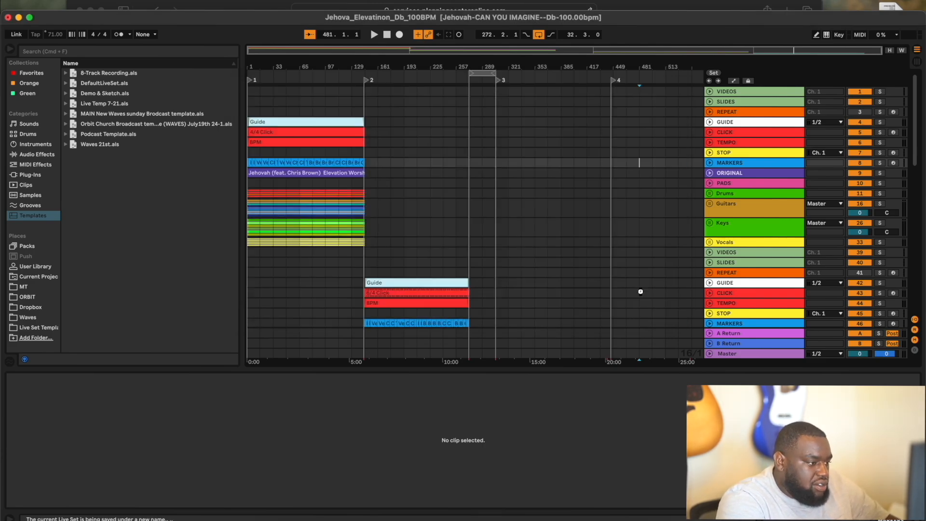
- Return the song position to 1.1.1 and collect all used media into the project, saving the set
{"action": "left_click", "coordinate": [386, 34]}
{"action": "left_click", "coordinate": [387, 34]}
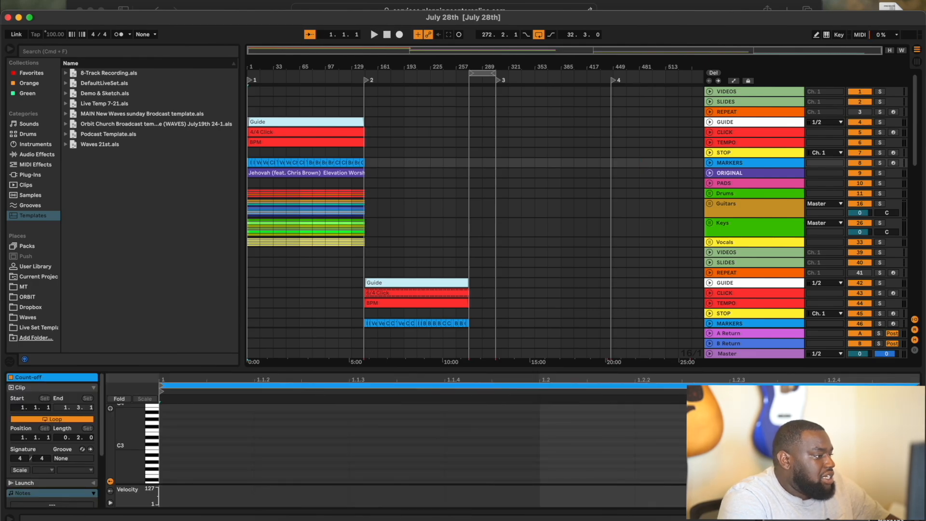
{"action": "left_click", "coordinate": [58, 1]}
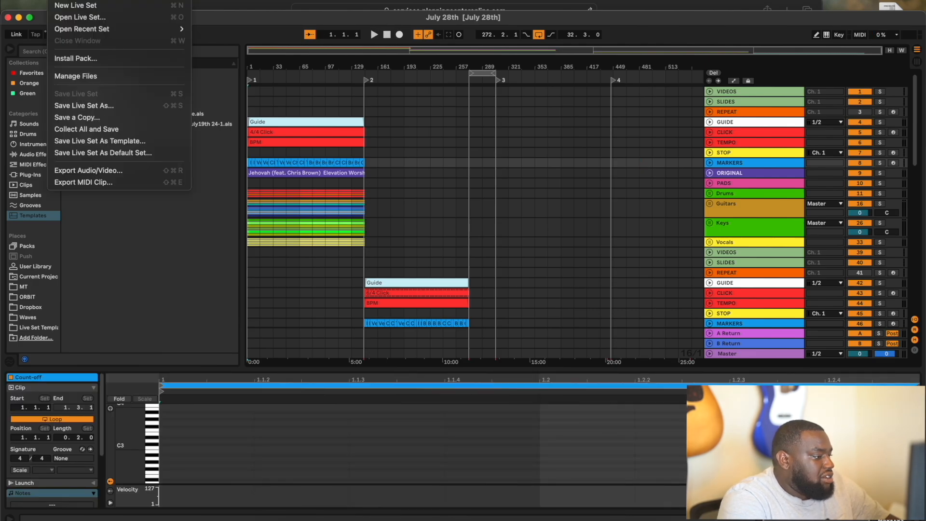
{"action": "left_click", "coordinate": [87, 129]}
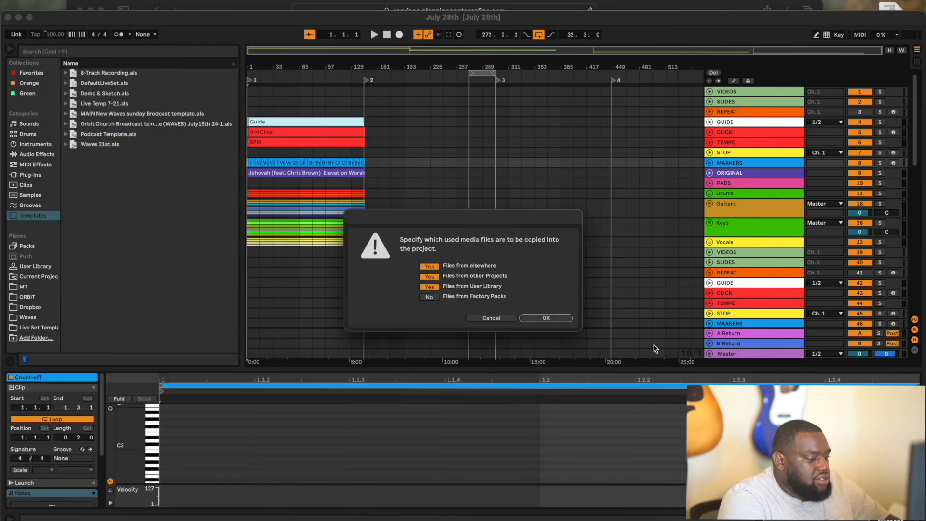
{"action": "left_click", "coordinate": [560, 317]}
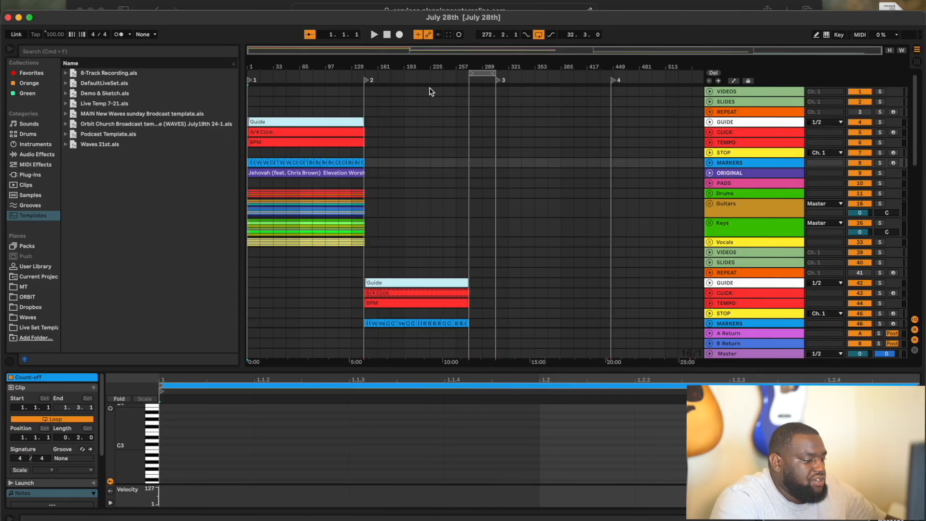
- Run Collect All and Save a second time, confirming the media copy
{"action": "left_click", "coordinate": [60, 1]}
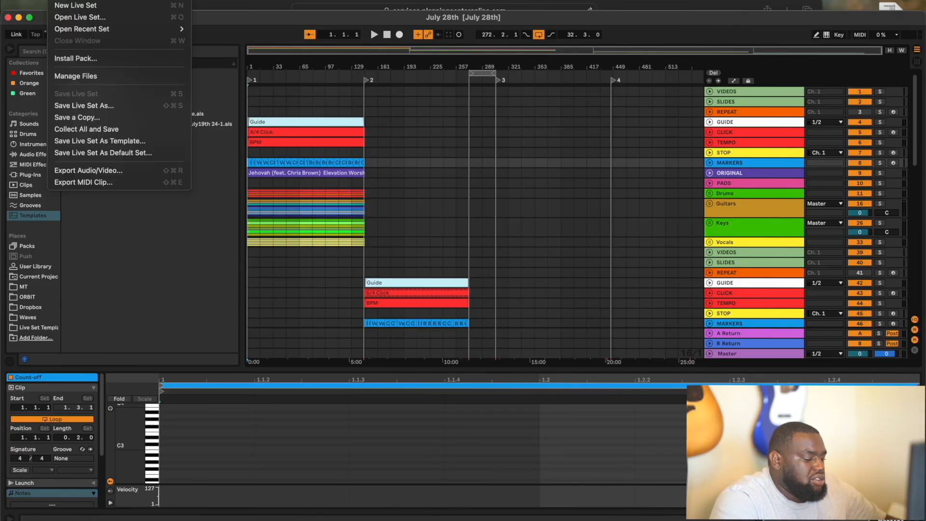
{"action": "left_click", "coordinate": [134, 130]}
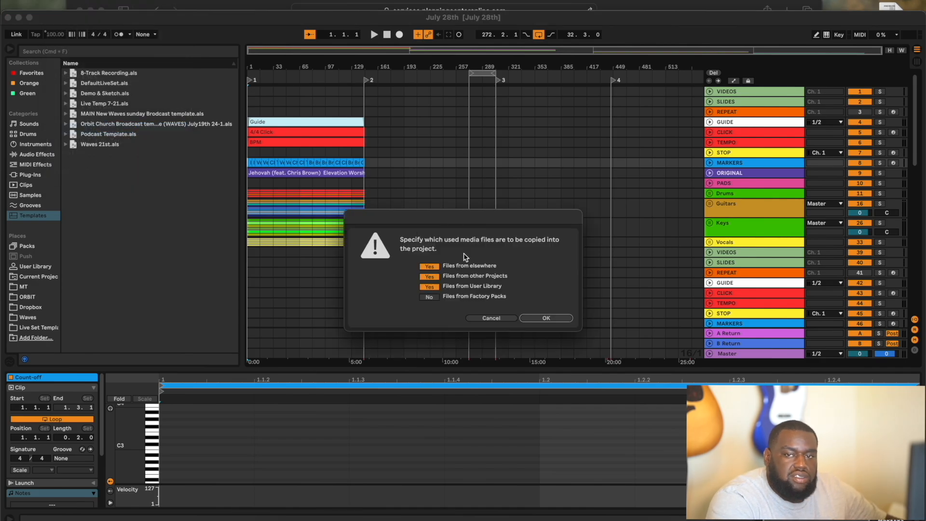
{"action": "left_click", "coordinate": [539, 317]}
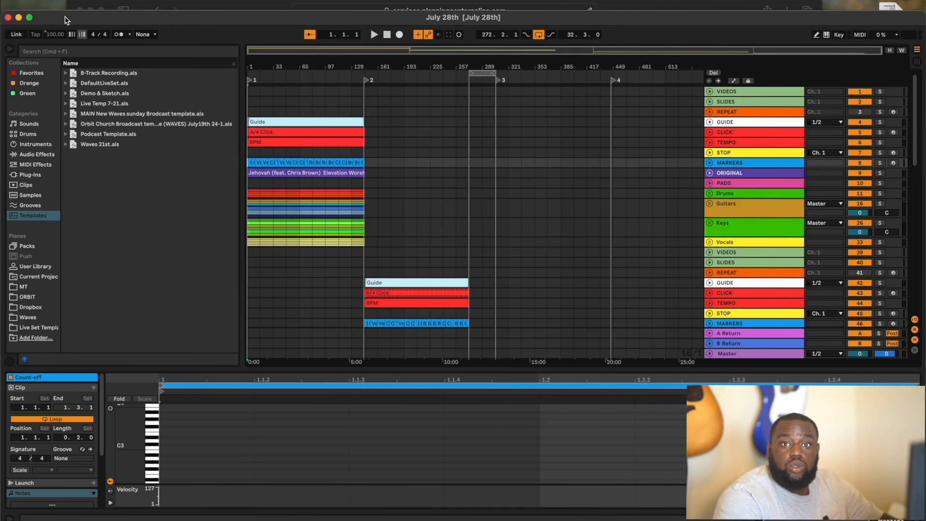
- Export the master audio with Encode MP3 enabled at 320 kbps
{"action": "left_click", "coordinate": [63, 1]}
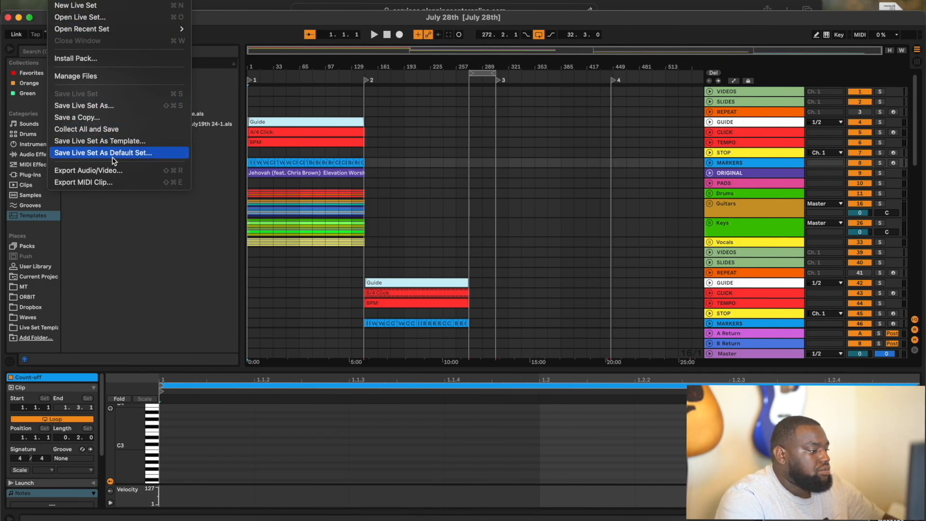
{"action": "left_click", "coordinate": [131, 170]}
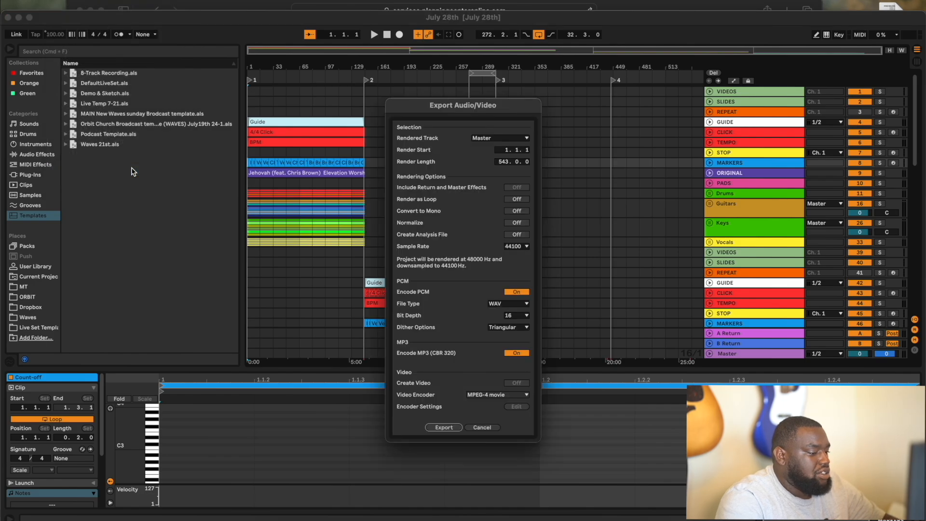
{"action": "left_click", "coordinate": [488, 427]}
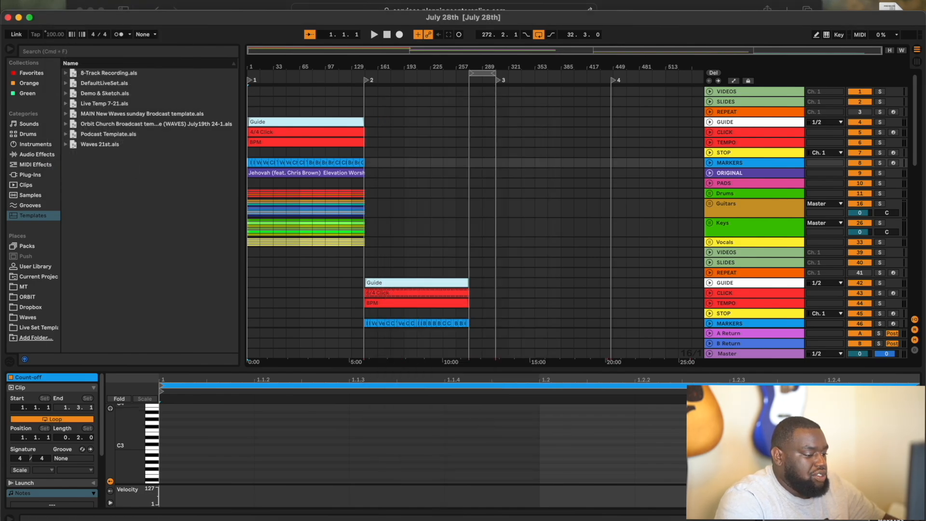
{"action": "left_click", "coordinate": [58, 1]}
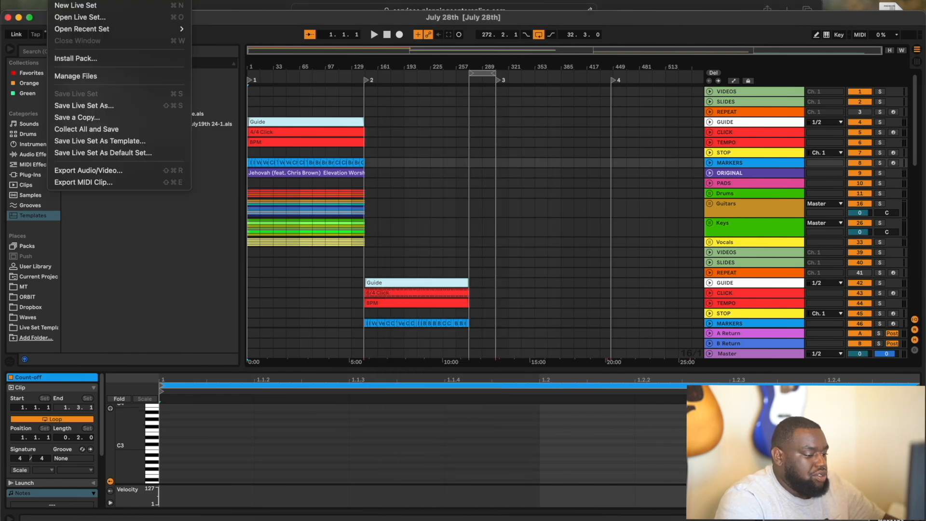
{"action": "left_click", "coordinate": [95, 172]}
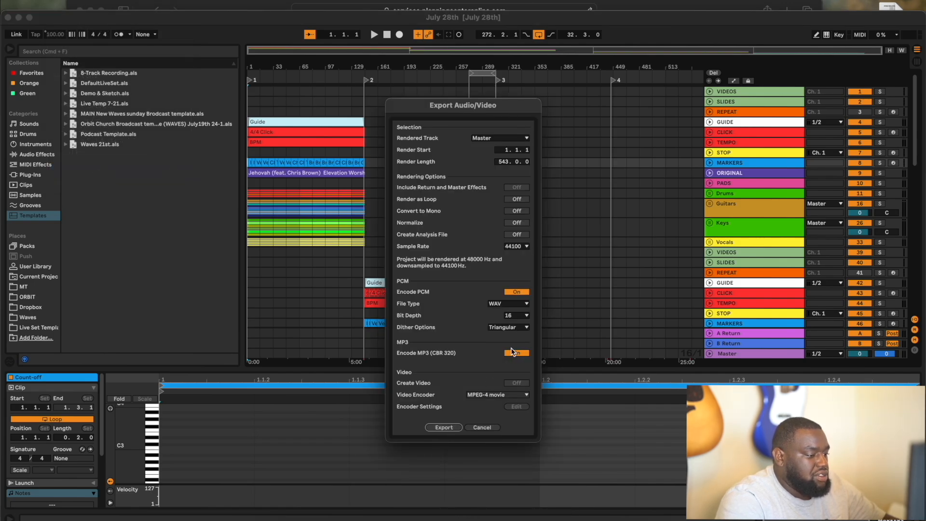
{"action": "left_click", "coordinate": [446, 428]}
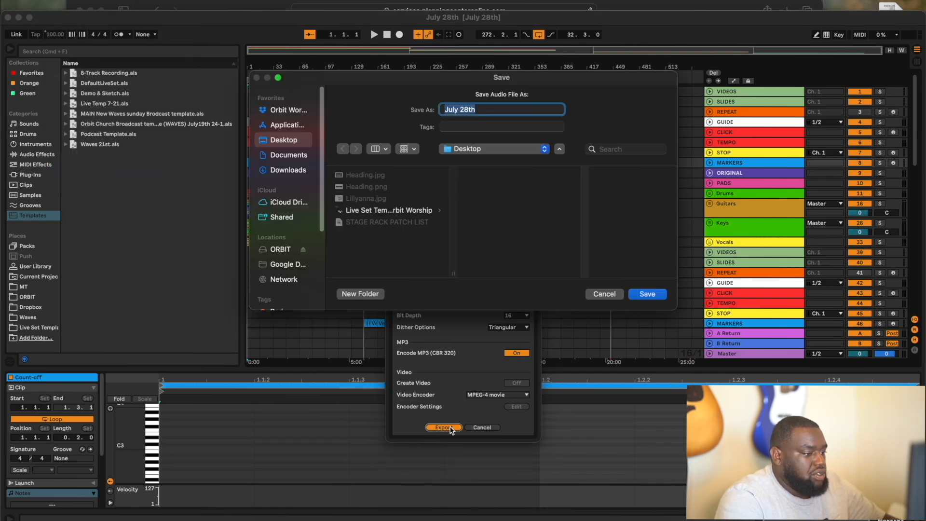
- Save the export to the ORBIT drive as 'July 28th Setlist mp3' and start rendering
{"action": "left_click", "coordinate": [284, 253]}
{"action": "scroll", "coordinate": [392, 243], "scroll_direction": "down", "scroll_amount": 3}
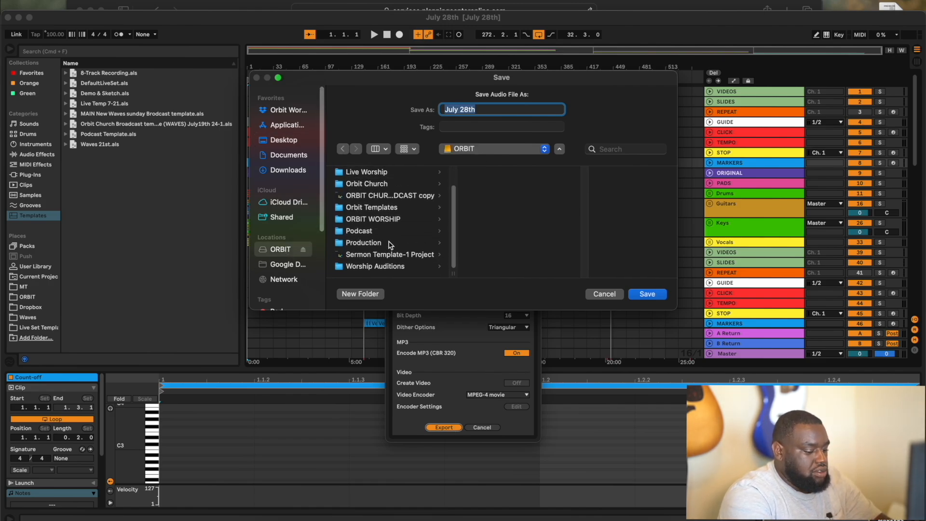
{"action": "scroll", "coordinate": [389, 244], "scroll_direction": "up", "scroll_amount": 3}
{"action": "left_click", "coordinate": [504, 106]}
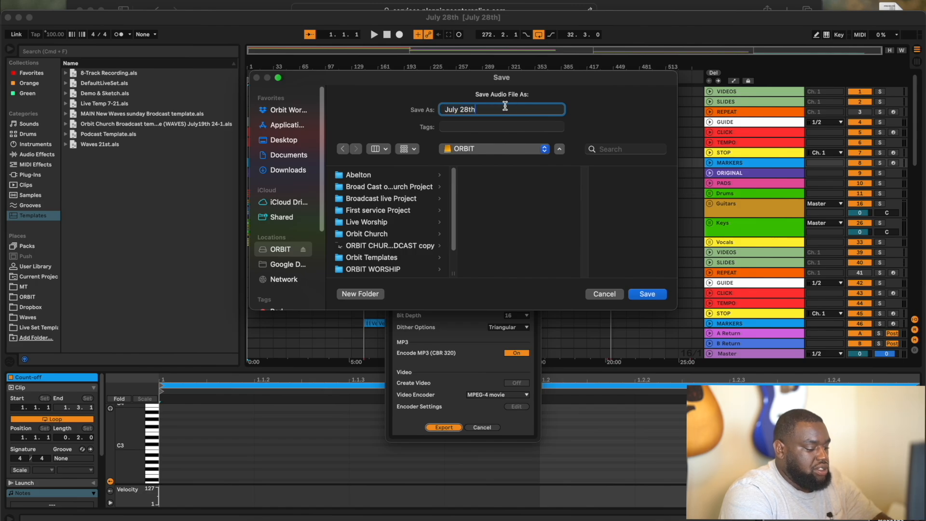
{"action": "type", "text": "Se"}
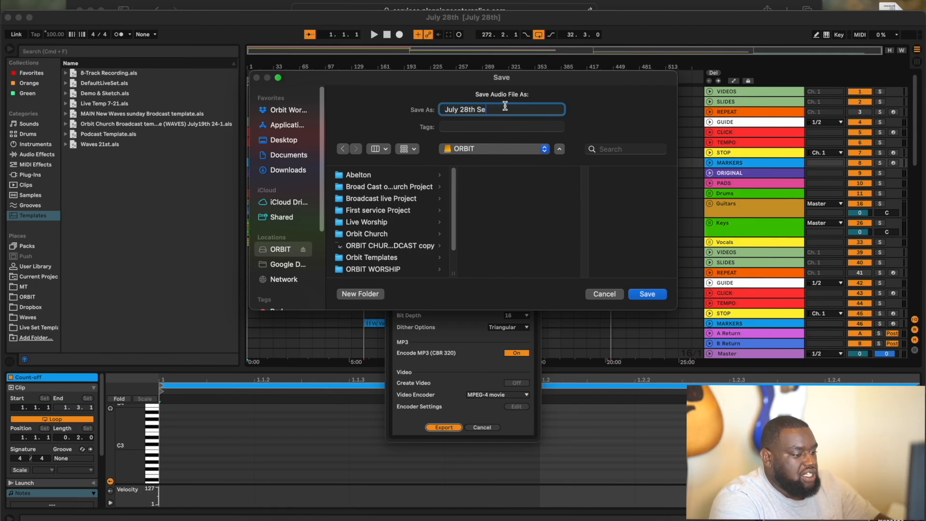
{"action": "type", "text": "tlist"}
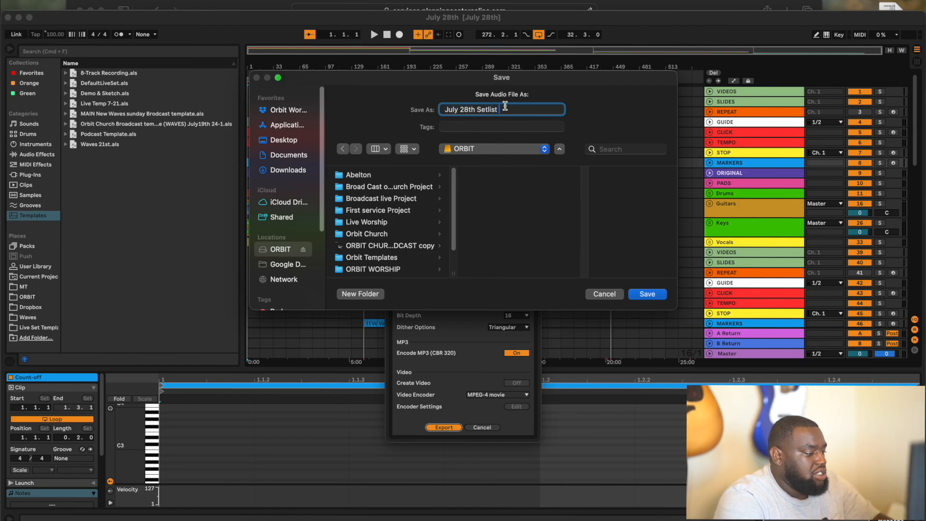
{"action": "type", "text": " mp3"}
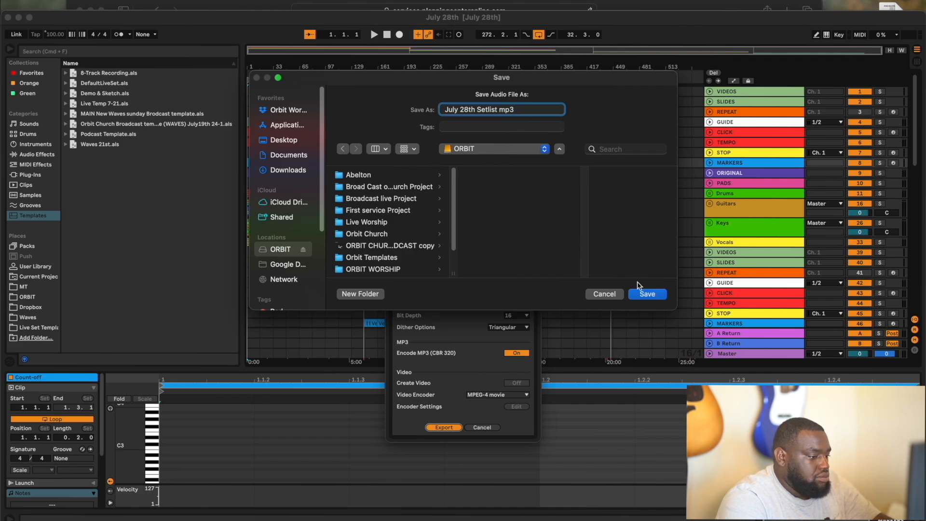
{"action": "left_click", "coordinate": [650, 296]}
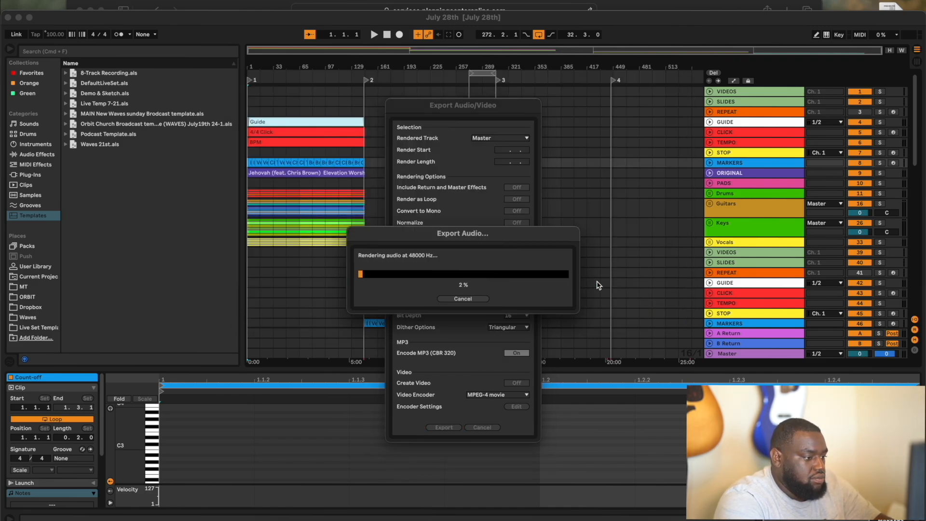